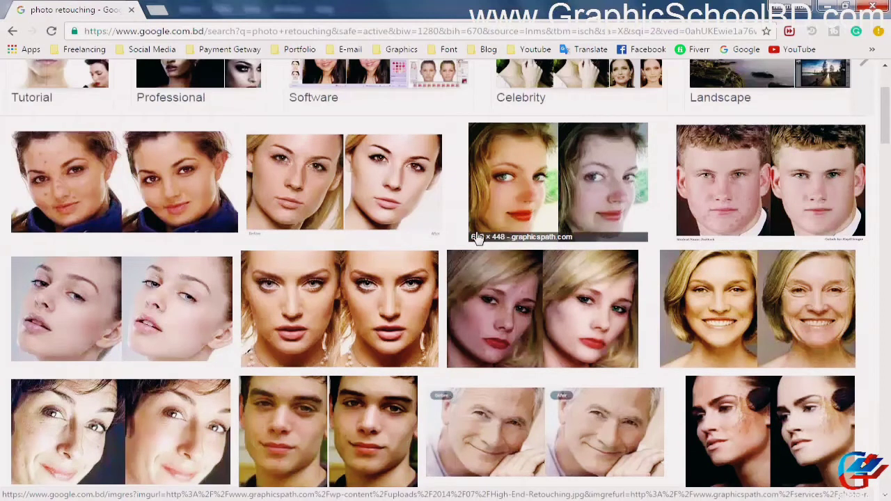
Browse the photo retouching image results, preview the 1200 × 750 blonde before-and-after portrait, and close the preview.
scroll(388, 342, "down", 6)
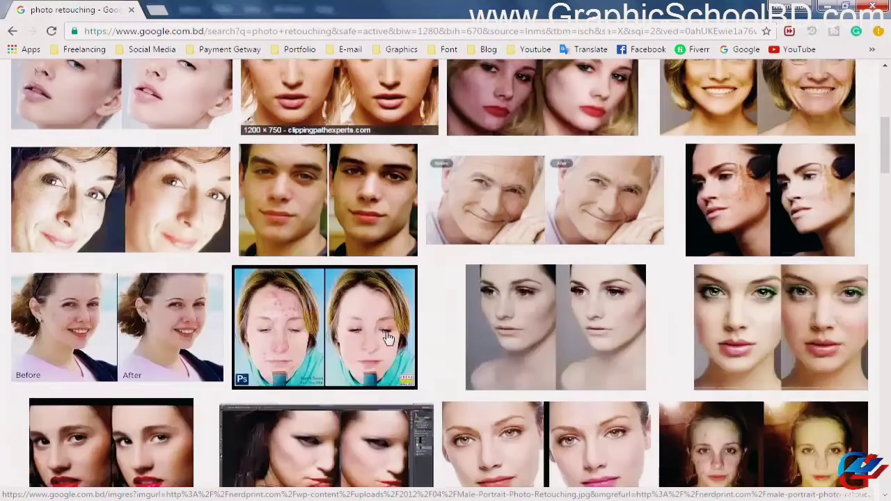
scroll(389, 343, "down", 5)
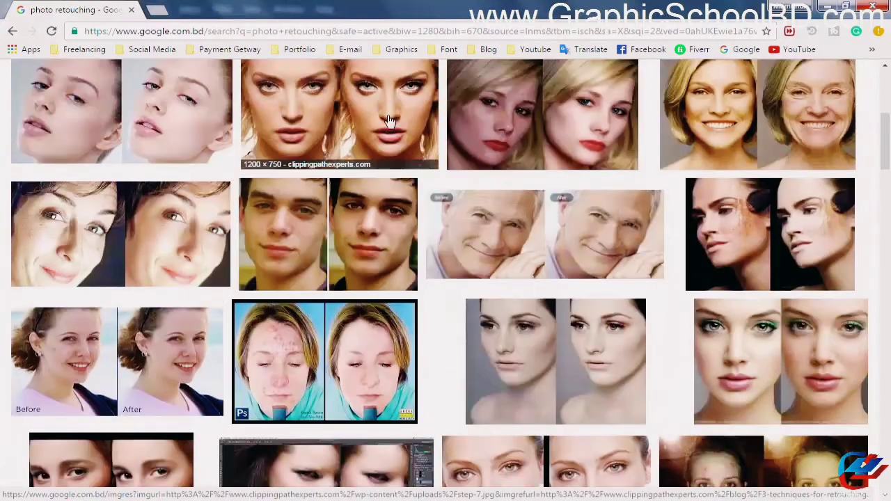
left_click(377, 130)
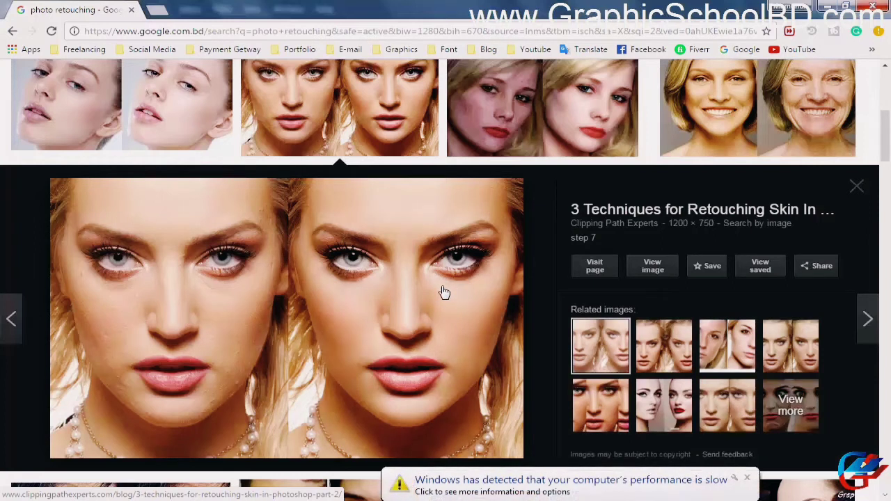
left_click(858, 186)
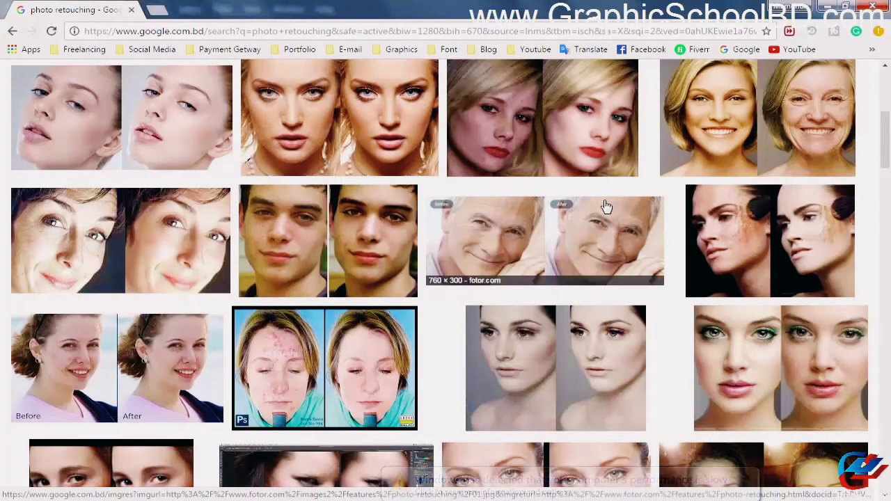
Open the 2001 × 1000 before-and-after beauty portrait from the image results at full size.
scroll(272, 212, "up", 3)
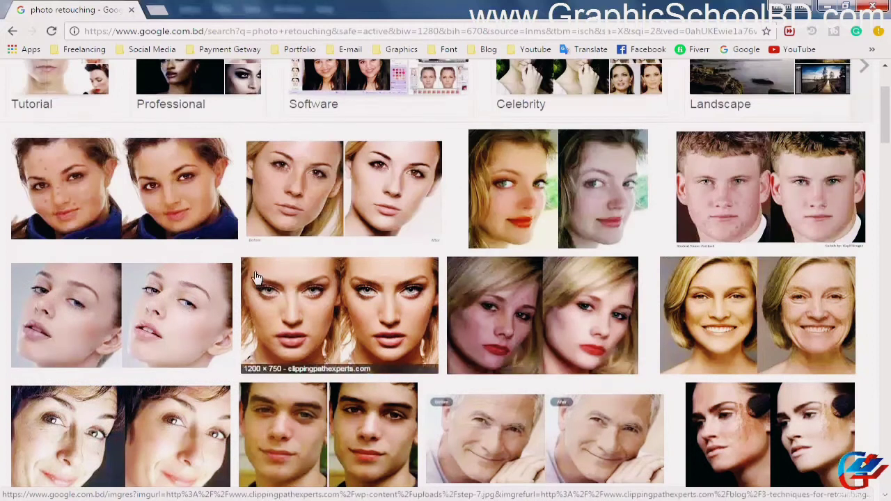
left_click(193, 311)
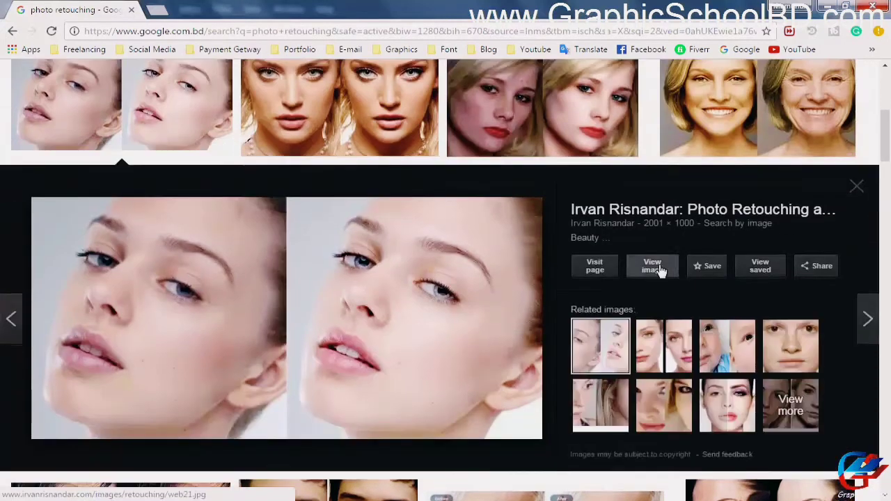
left_click(658, 267)
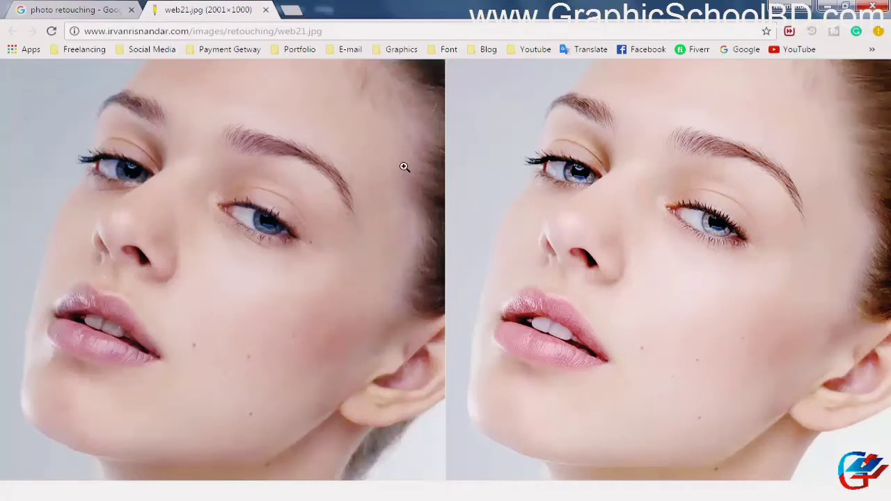
Copy the full-size web21.jpg portrait to the clipboard and dismiss the color scheme notification.
right_click(372, 146)
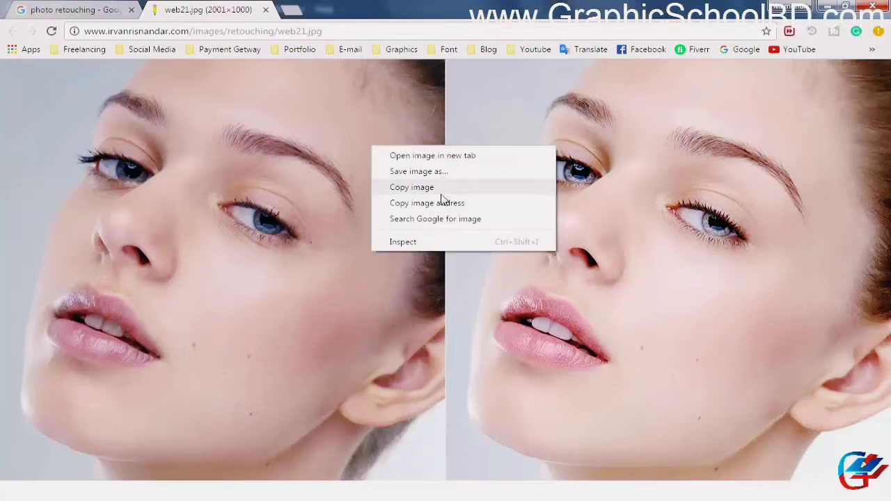
left_click(441, 195)
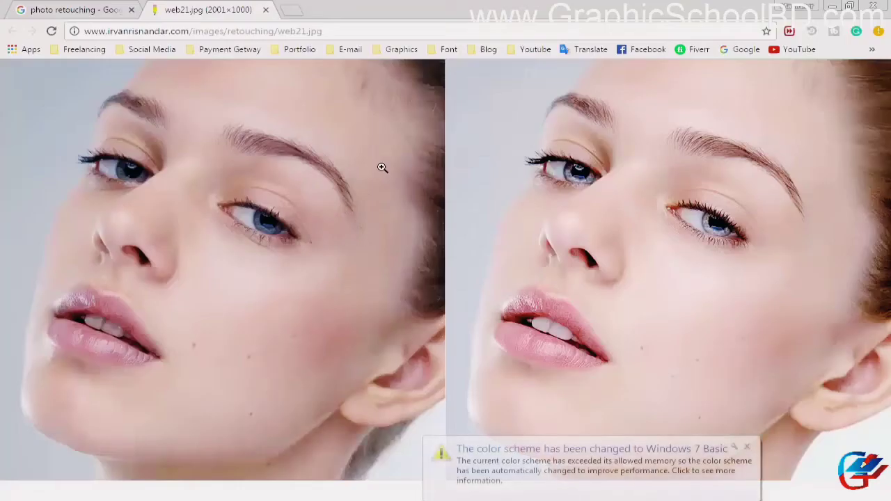
left_click(747, 448)
right_click(464, 192)
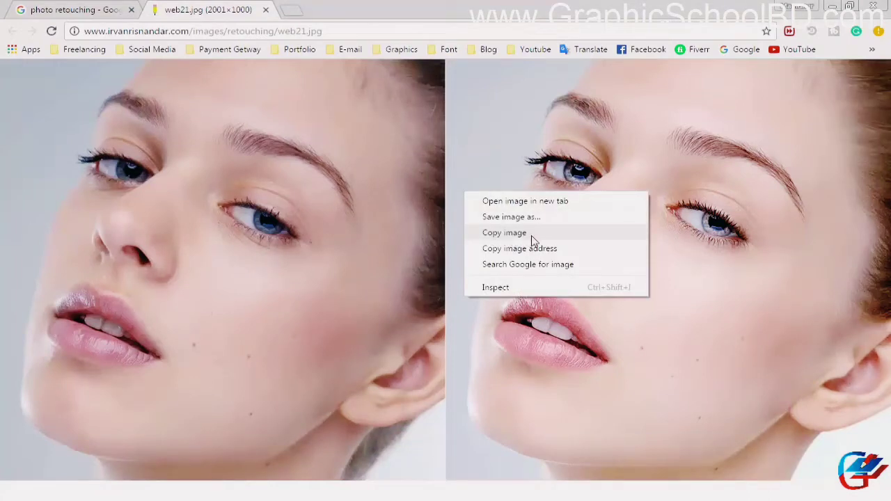
left_click(530, 236)
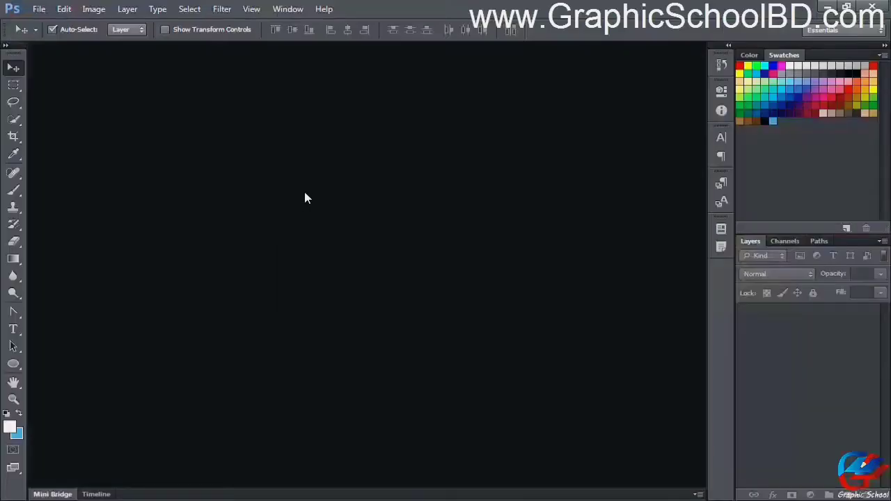
Switch to Photoshop and create a 2001 × 1000 pixel RGB document at 72 pixels/inch from the Clipboard preset.
left_click(39, 8)
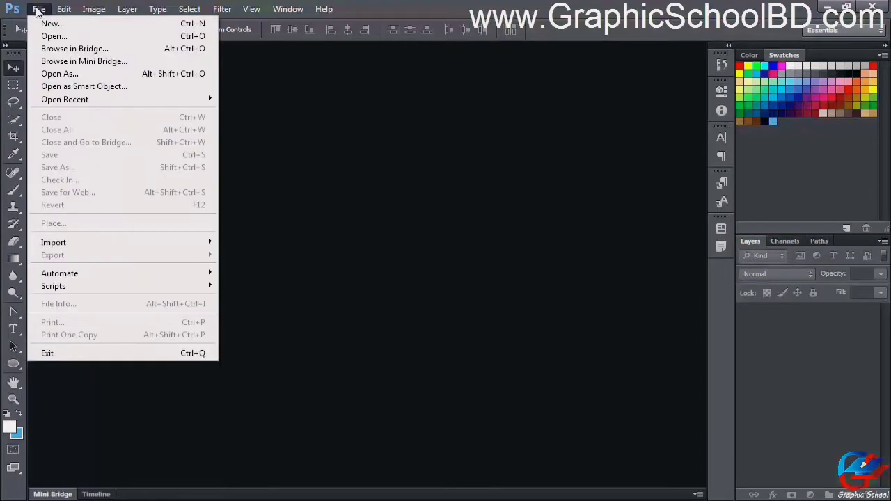
left_click(70, 25)
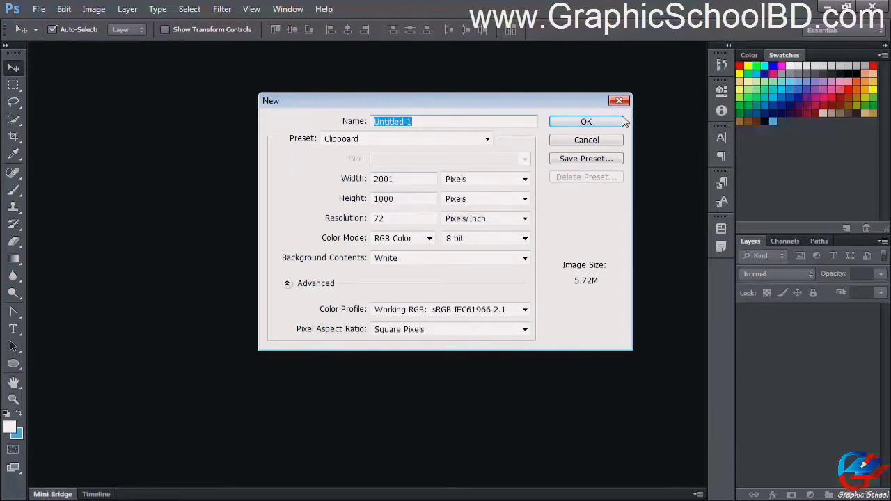
left_click(589, 123)
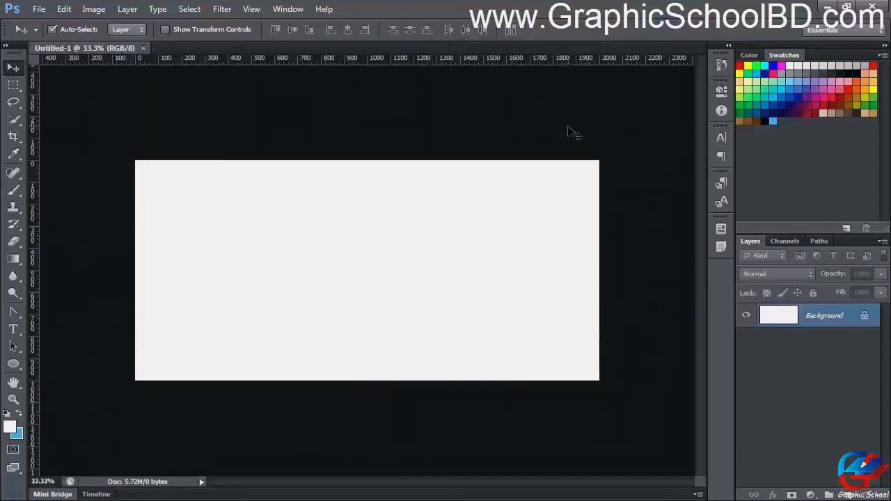
Paste the copied portrait into the document and delete the white Background layer.
key("ctrl+v")
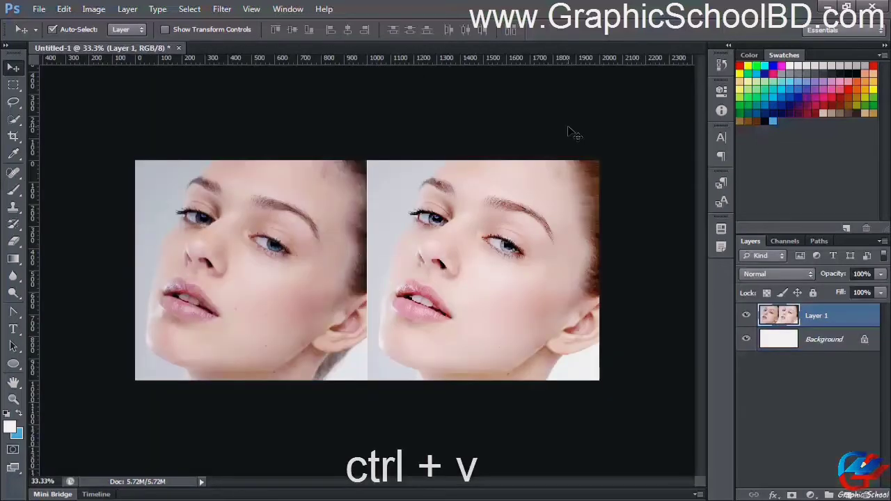
left_click(825, 341)
key("Delete")
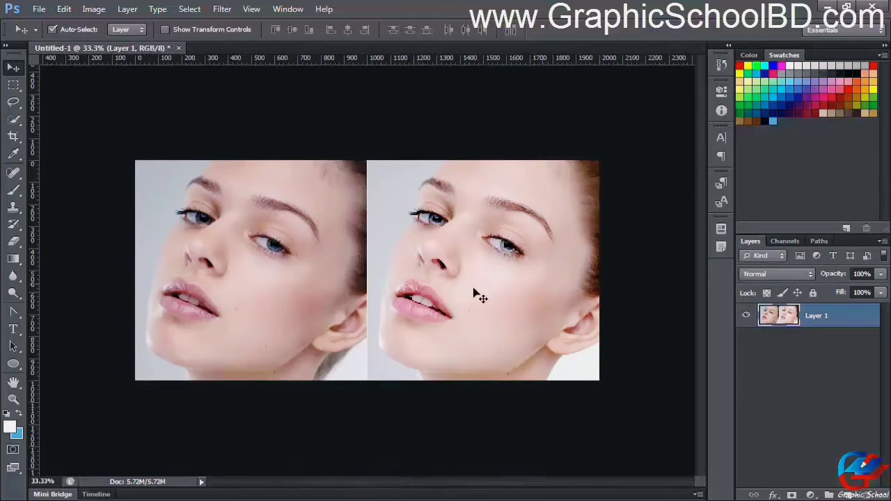
Add an empty layer in Normal mode at 100% opacity above the portrait, and undo it.
scroll(275, 278, "up", 5)
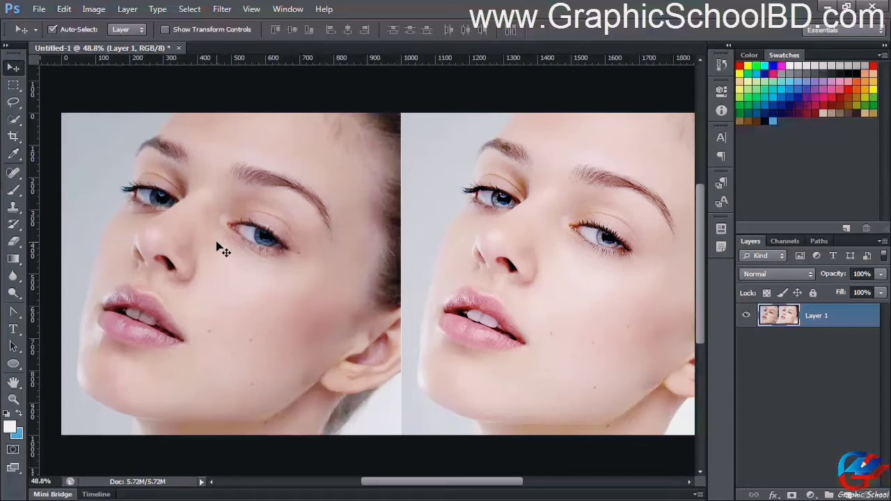
scroll(225, 313, "up", 5)
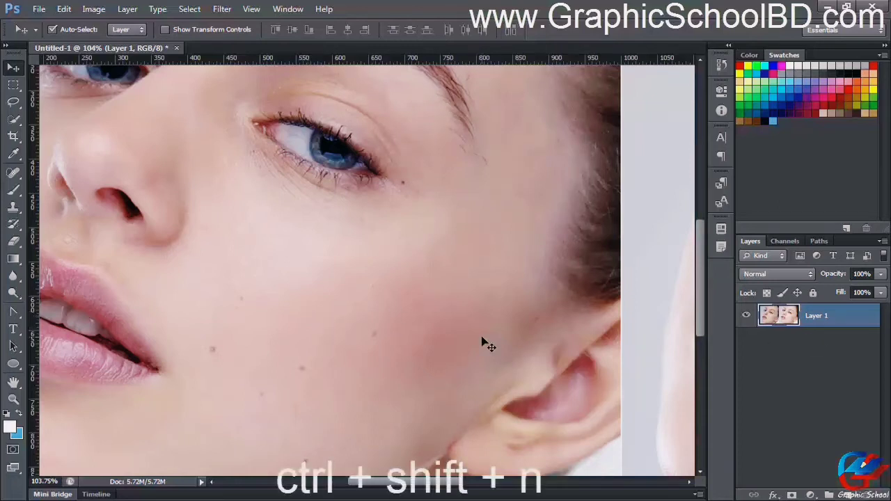
key("ctrl+shift+n")
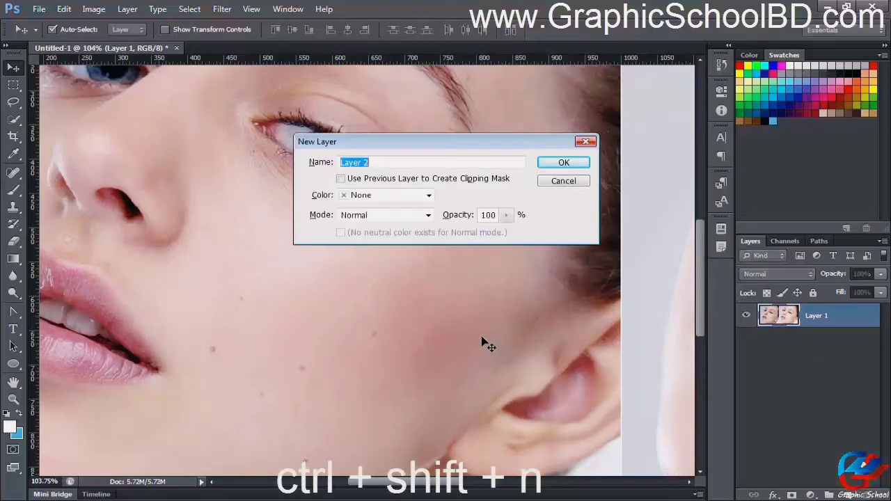
left_click_drag(418, 144, 362, 143)
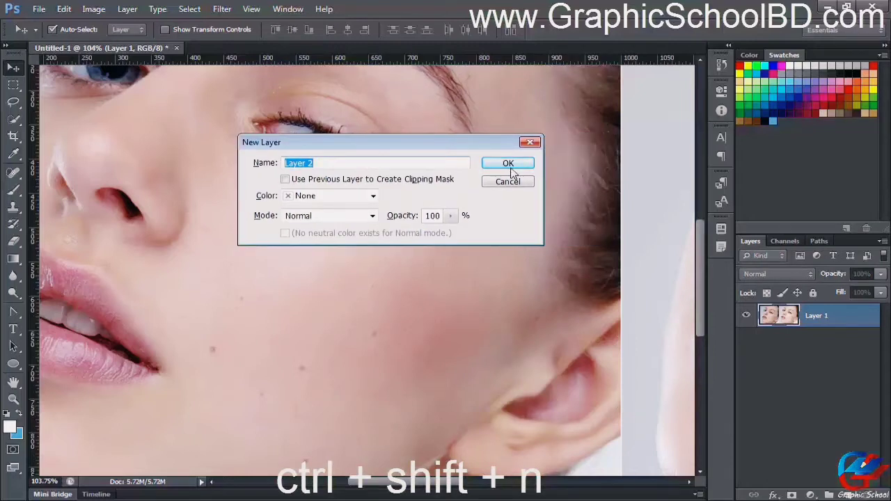
left_click(508, 163)
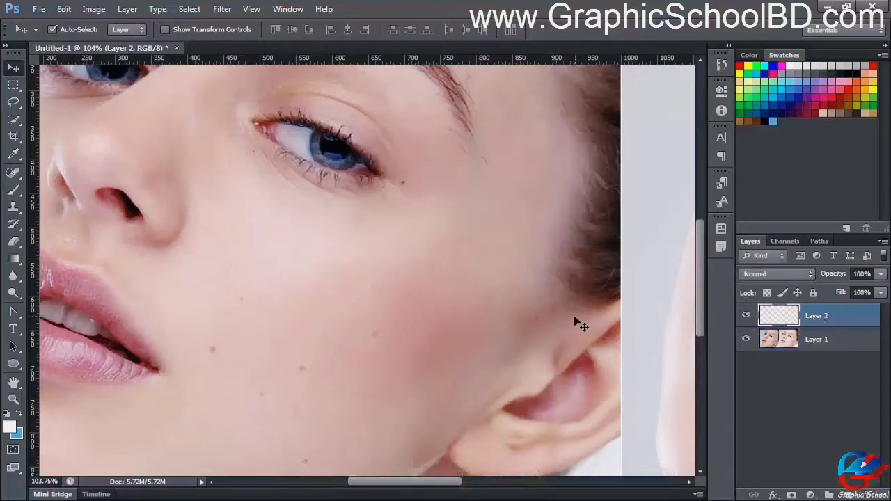
key("ctrl+z")
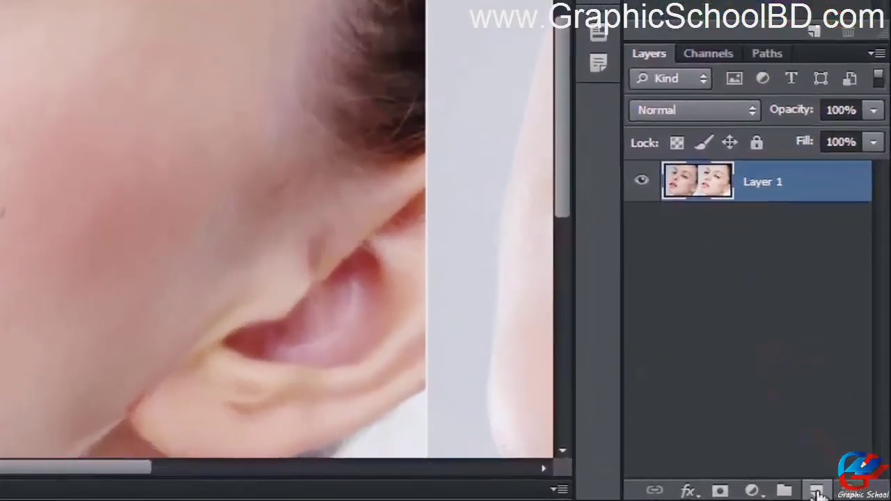
Add a new empty layer above the portrait layer and rename it "work".
left_click(817, 492)
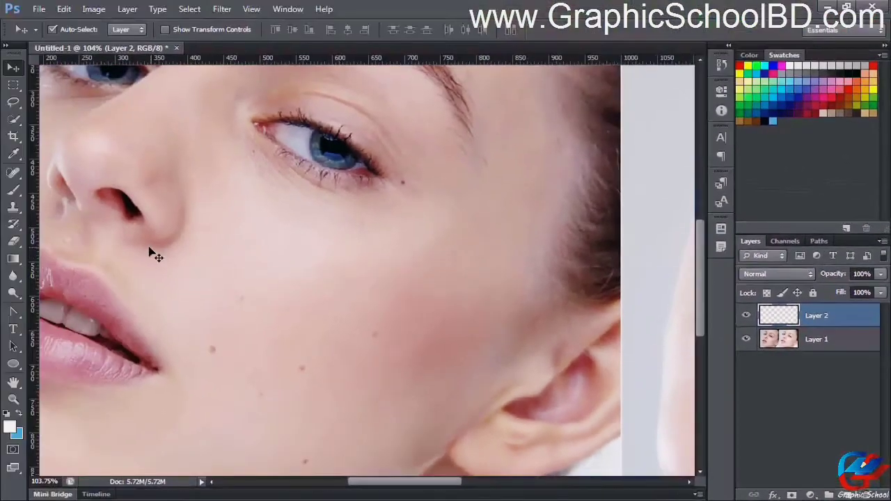
left_click_drag(149, 254, 219, 243)
double_click(817, 316)
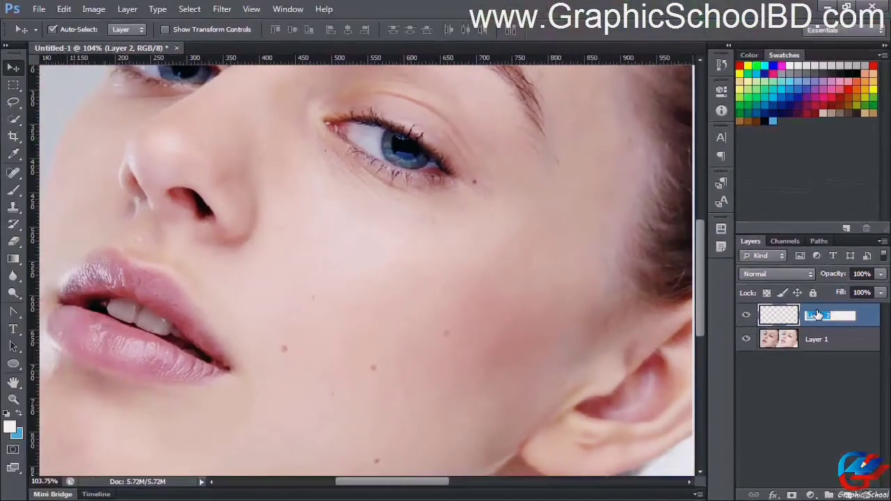
type("work")
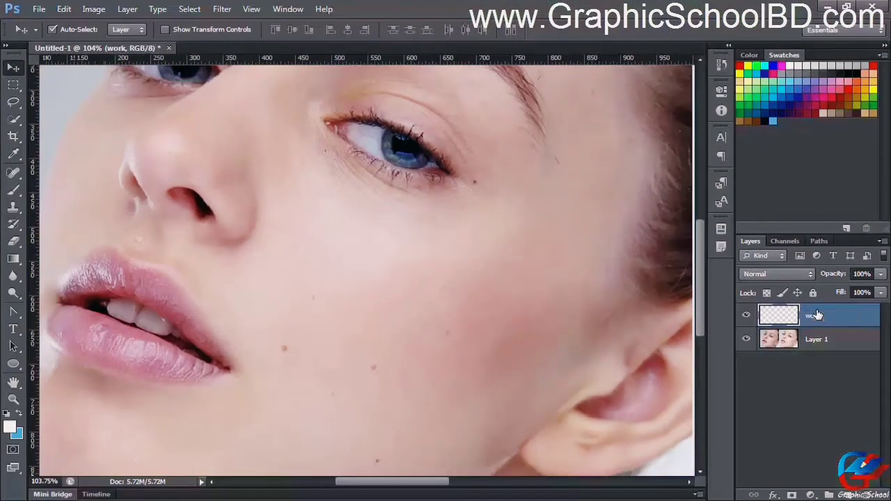
key("Return")
Compare the portrait layer with the empty work layer, keep the work layer active, and inspect the spots on the unretouched cheek.
scroll(299, 264, "down", 1)
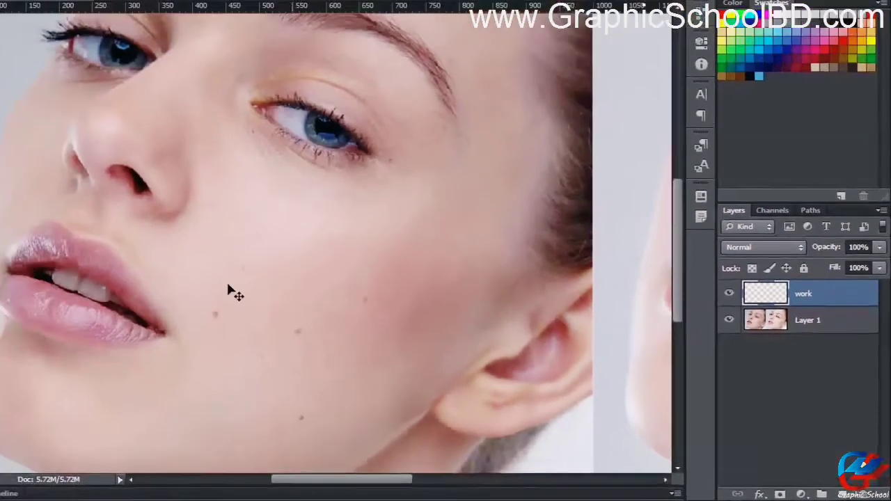
left_click(813, 322)
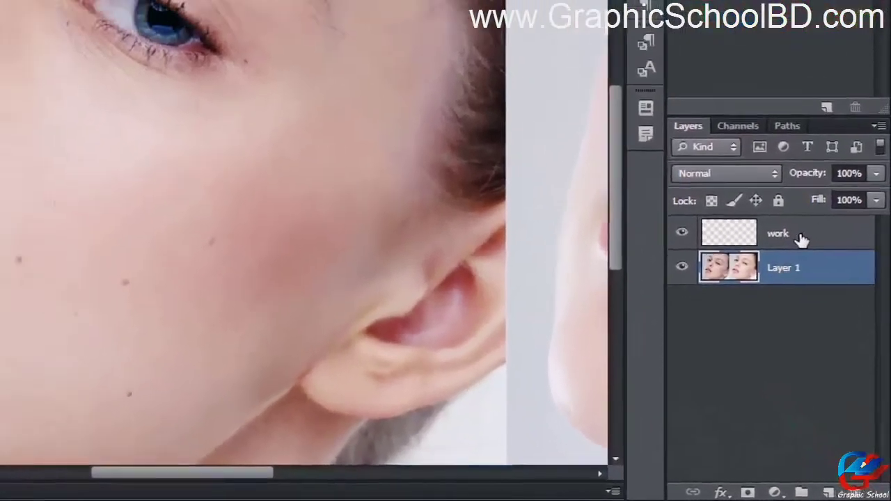
left_click(824, 316)
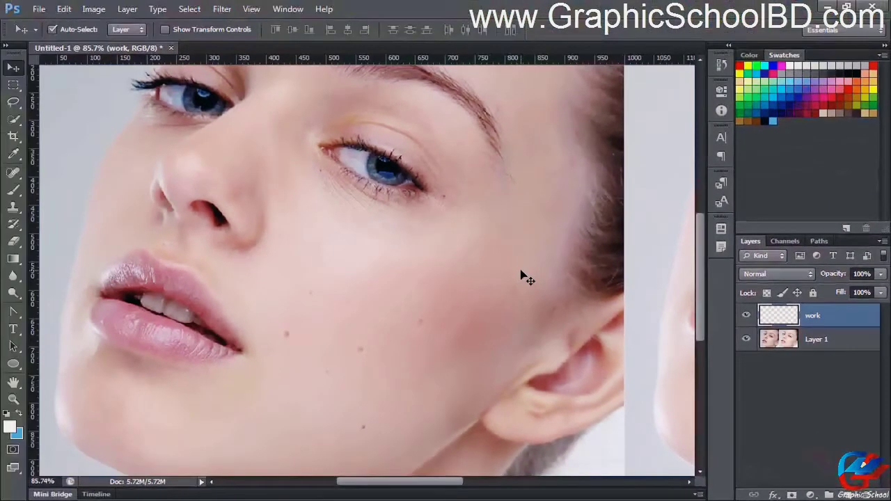
scroll(338, 314, "up", 2)
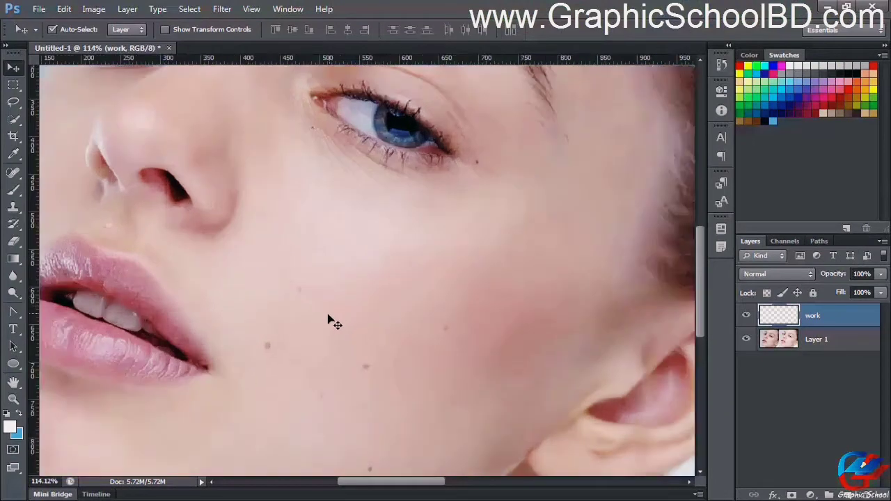
left_click_drag(332, 318, 396, 279)
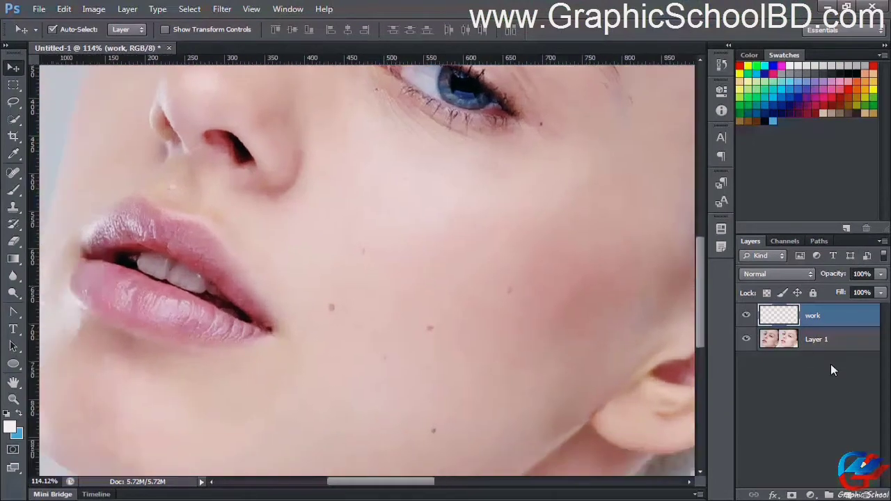
scroll(460, 313, "down", 2)
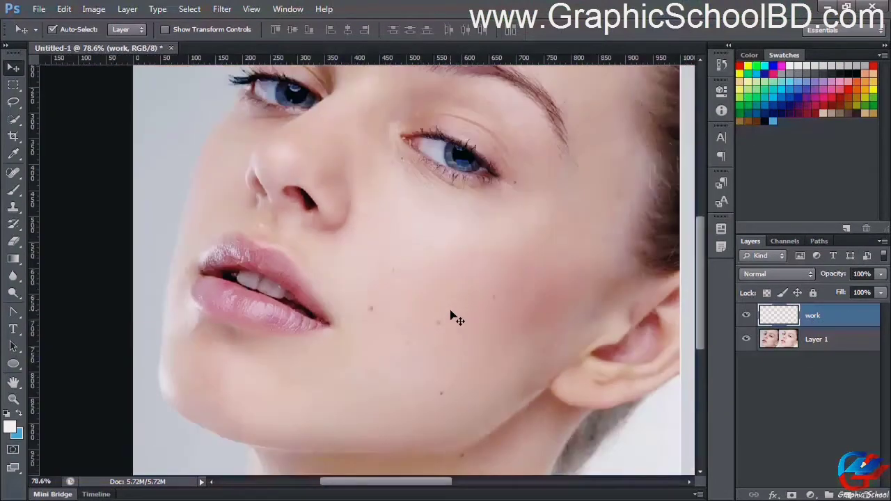
scroll(452, 316, "up", 2)
left_click_drag(562, 289, 538, 307)
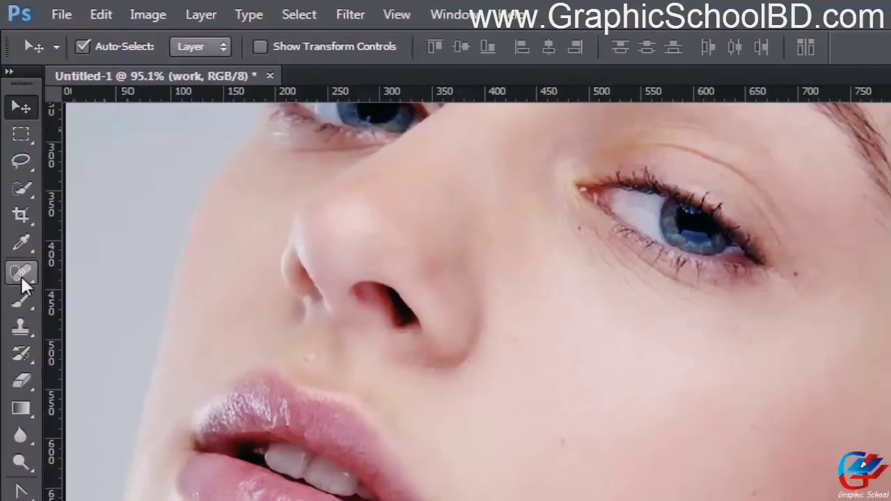
Activate the Spot Healing Brush Tool and set its size to 24 px and hardness to 24%.
left_click(20, 272)
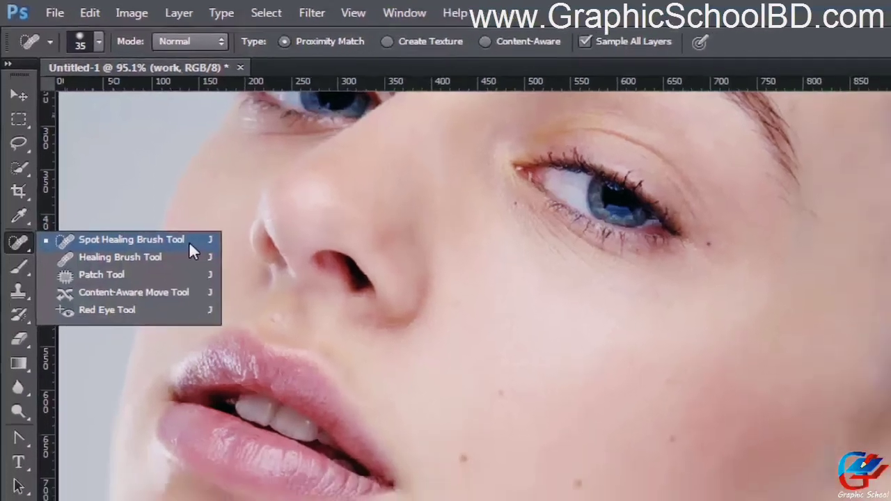
left_click(189, 241)
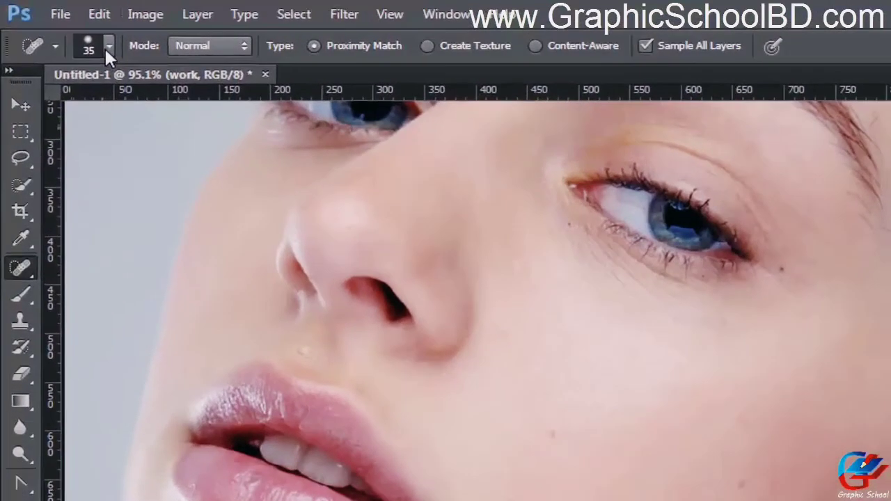
left_click(70, 29)
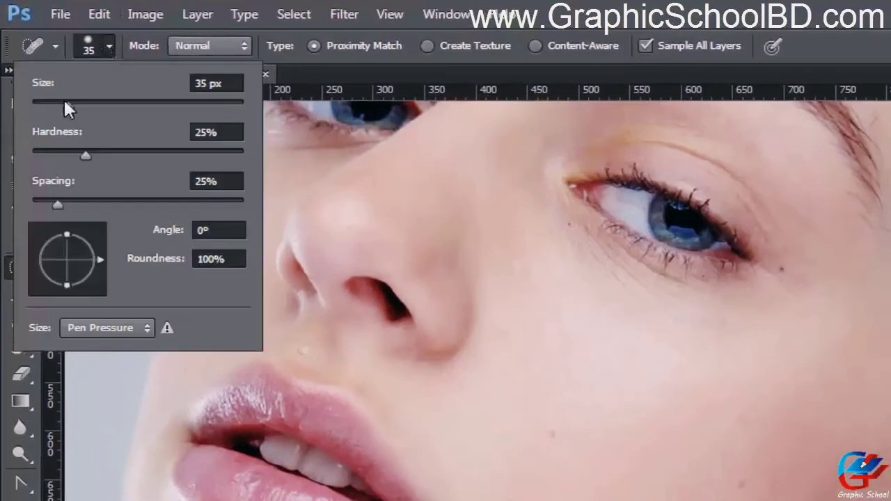
left_click_drag(67, 106, 57, 106)
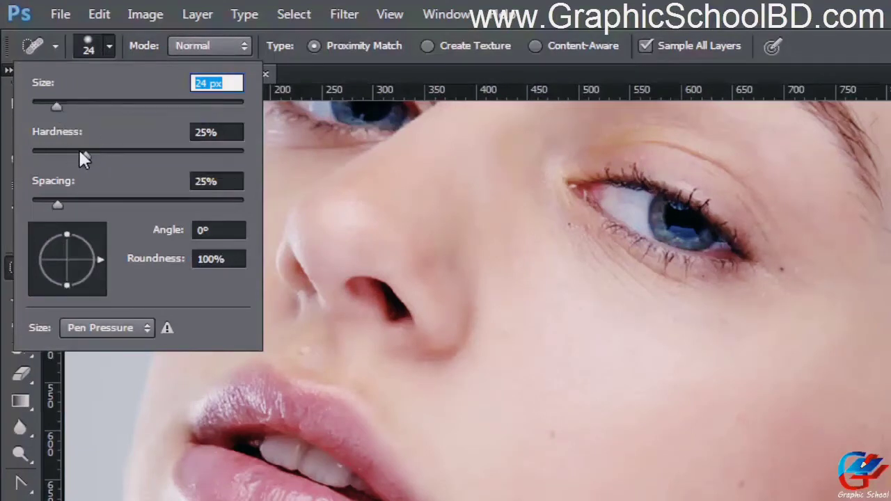
left_click_drag(78, 153, 75, 155)
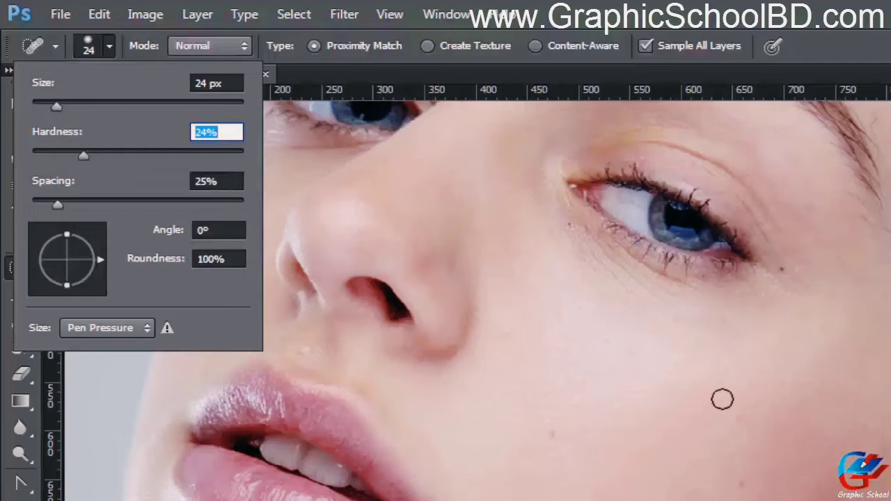
Enlarge the healing brush to 124 px and soften its hardness to 0%.
mouse_move(56, 106)
left_mouse_down()
mouse_move(158, 105)
mouse_move(56, 104)
left_mouse_up()
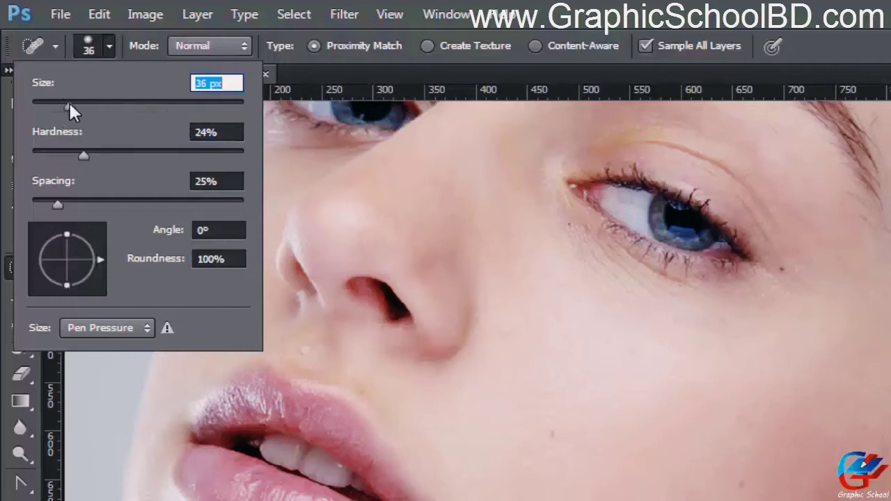
left_click_drag(80, 154, 47, 155)
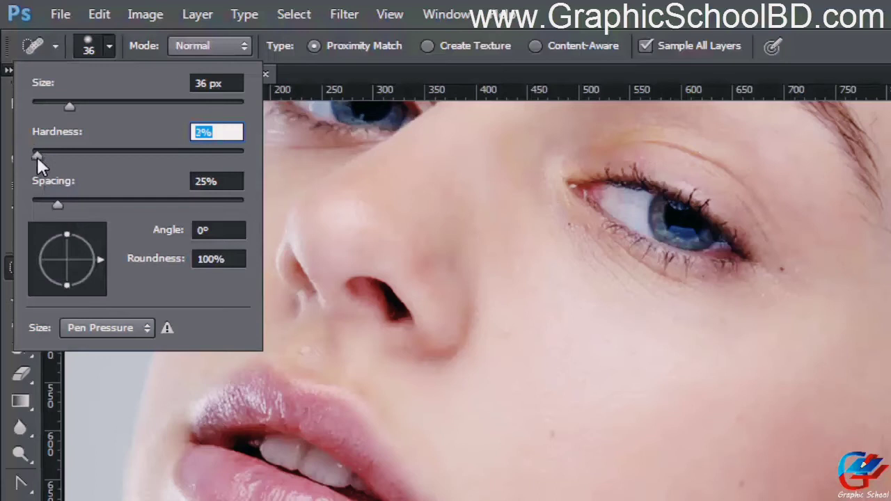
left_click_drag(37, 156, 71, 156)
left_click_drag(76, 105, 150, 105)
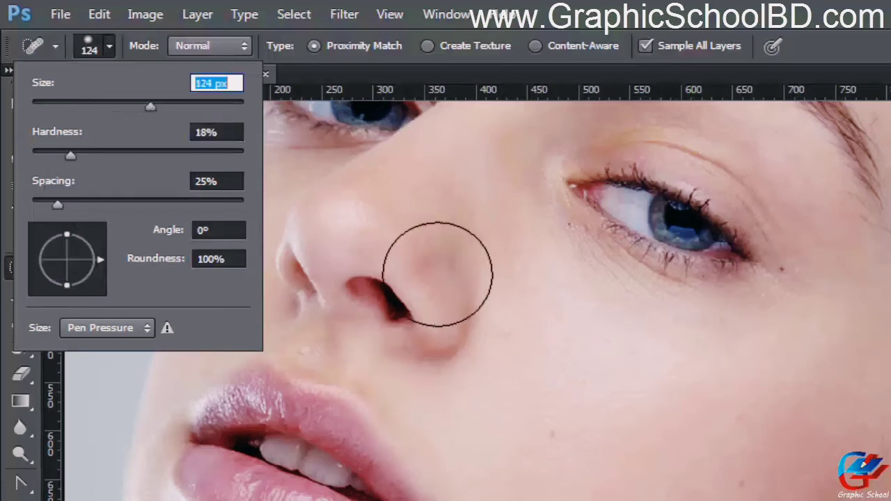
left_click_drag(71, 156, 29, 149)
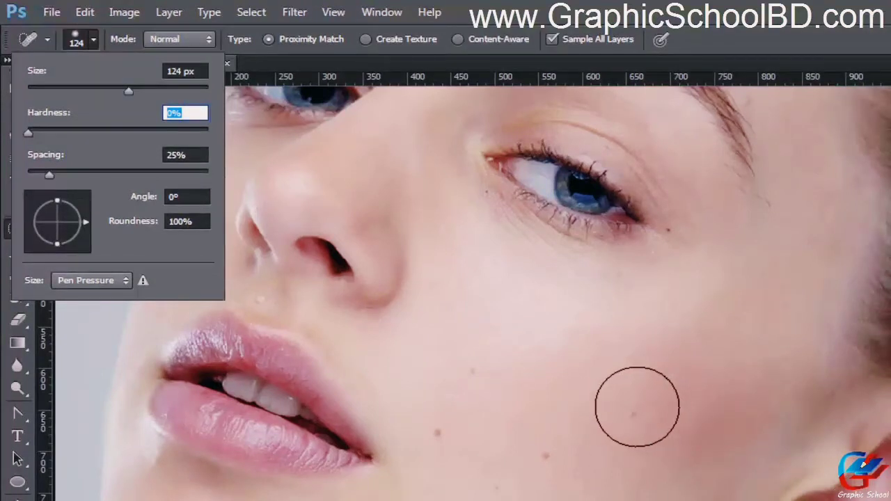
Try healing the small spot on the reddish cheek with the 0% hardness brush, and undo it.
left_click(636, 407)
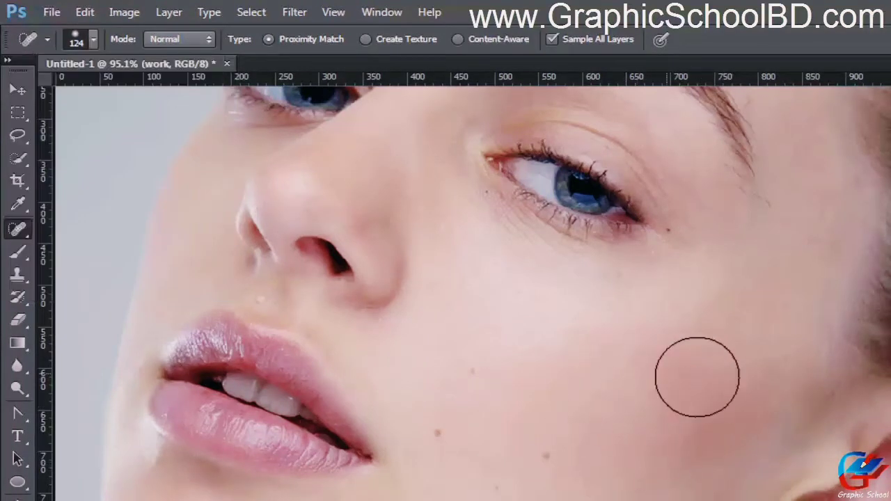
left_click(93, 41)
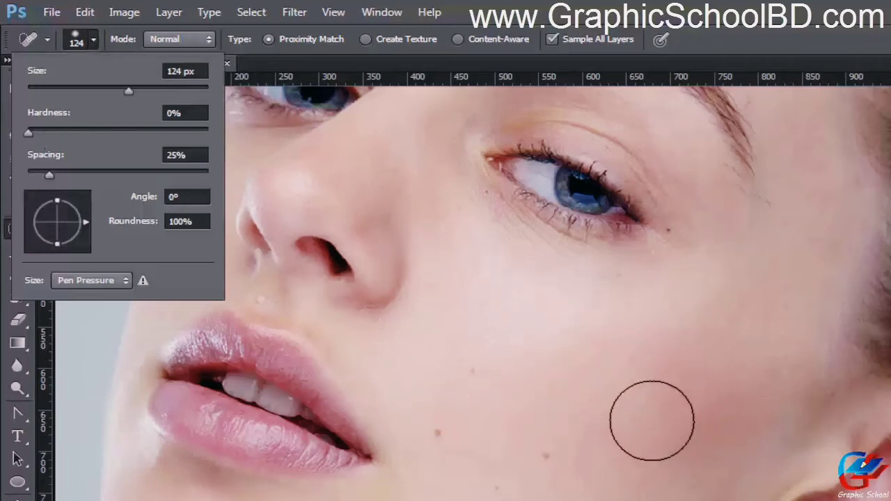
left_click(635, 425)
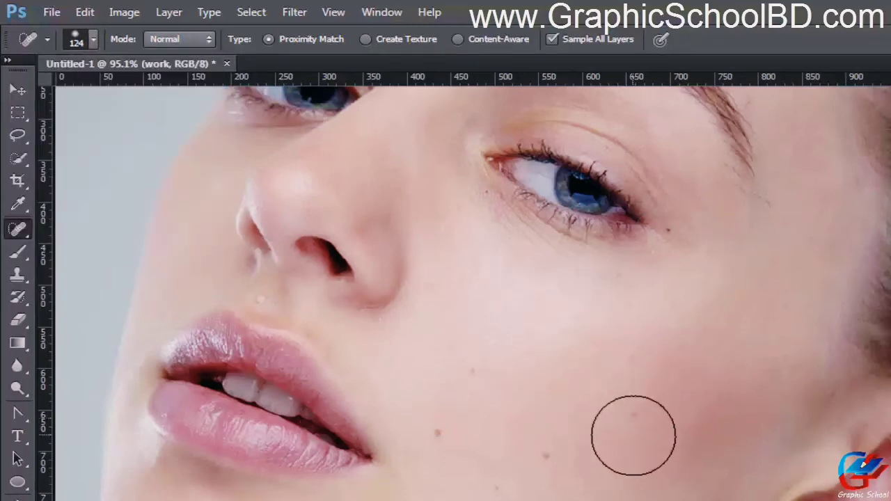
left_click(634, 412)
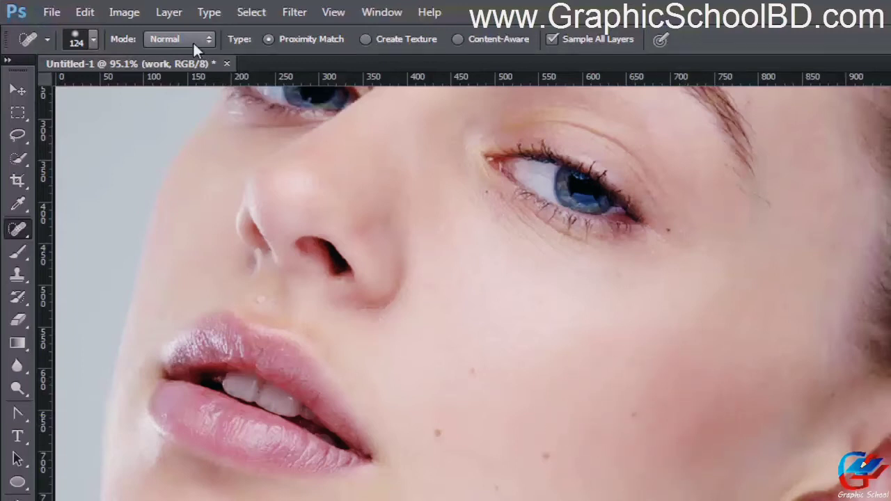
Set the brush hardness to 100%, try healing the same cheek spot, and undo it.
left_click(93, 40)
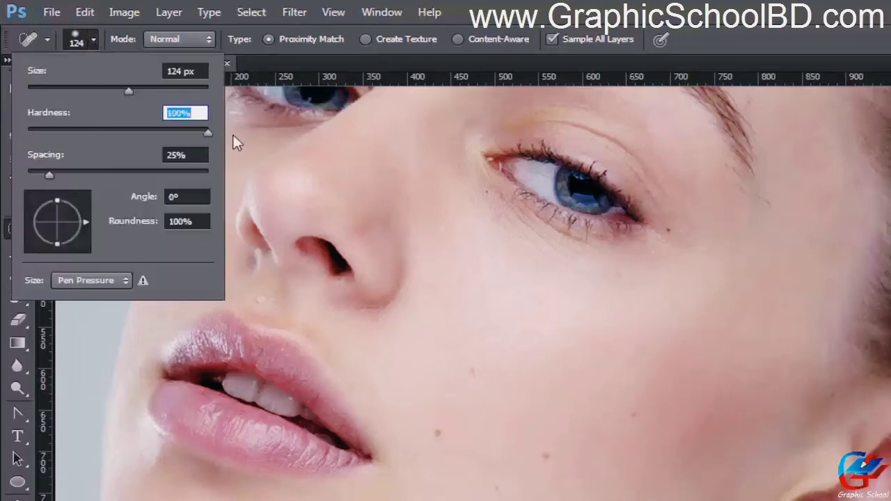
left_click(627, 410)
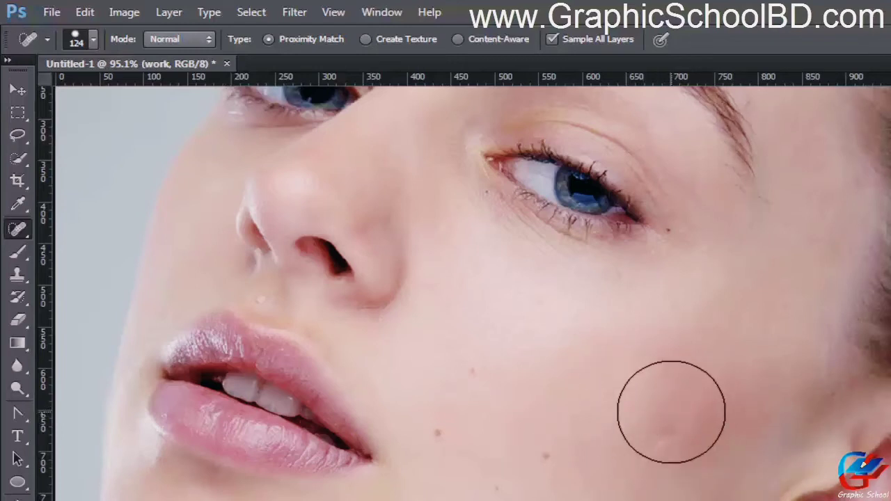
left_click(671, 411)
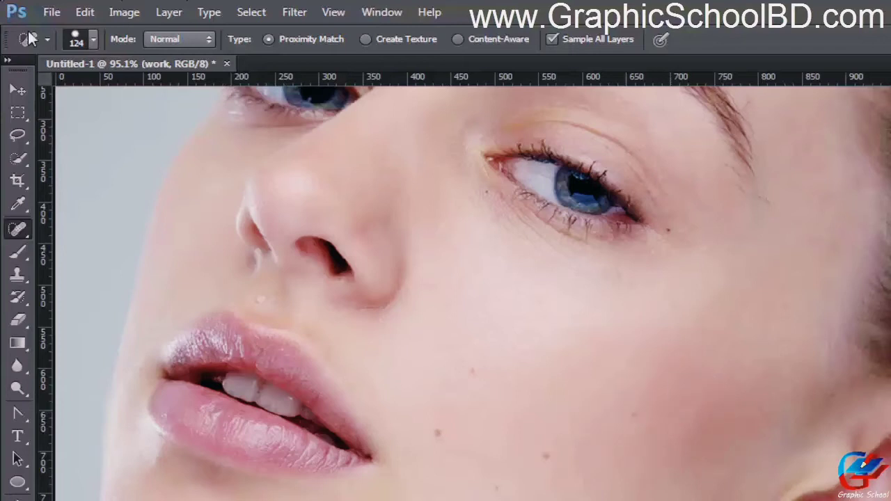
Set the brush hardness to 13% and reduce its size to 90 px.
left_click(93, 40)
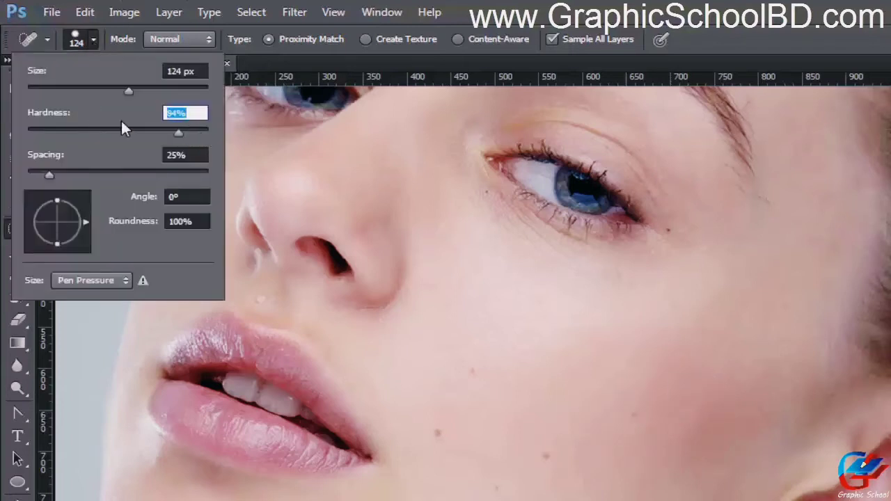
left_click_drag(53, 127, 50, 129)
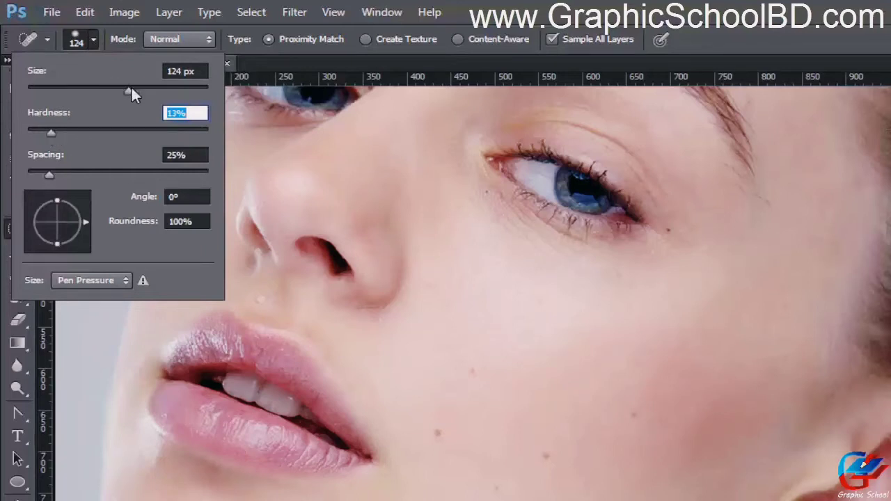
left_click_drag(130, 88, 95, 90)
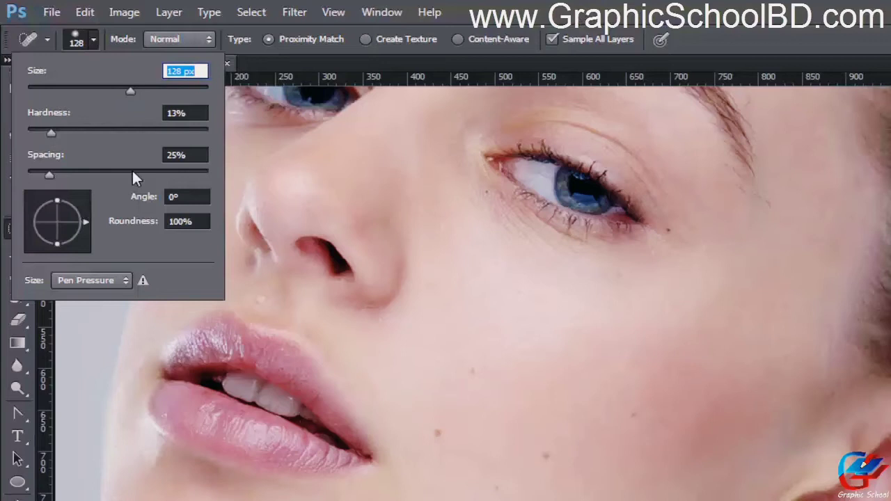
key("Return")
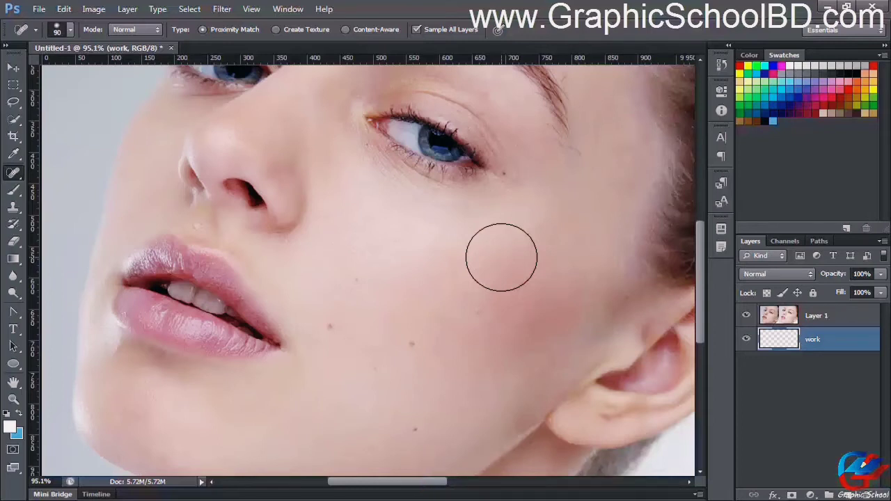
Enlarge the healing brush to 150 px and shrink it back to 90 px.
key("bracketright")
key("bracketright")
key("bracketright")
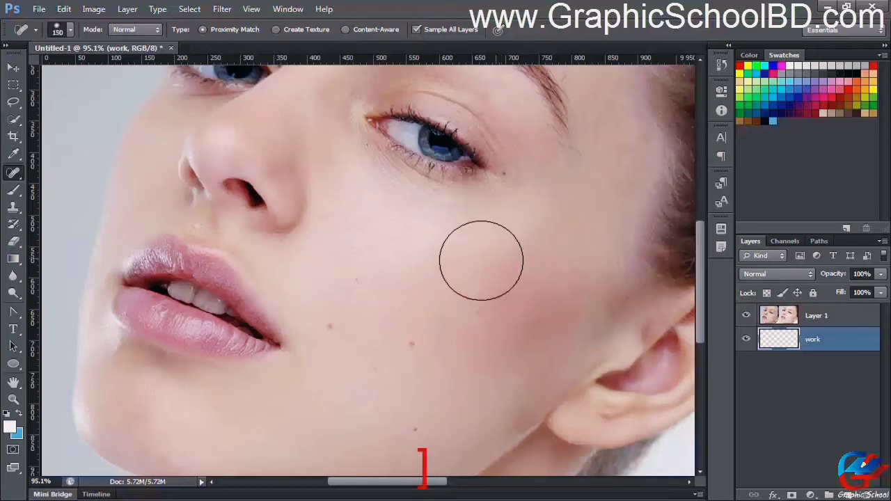
key("bracketleft")
key("bracketleft")
key("bracketleft")
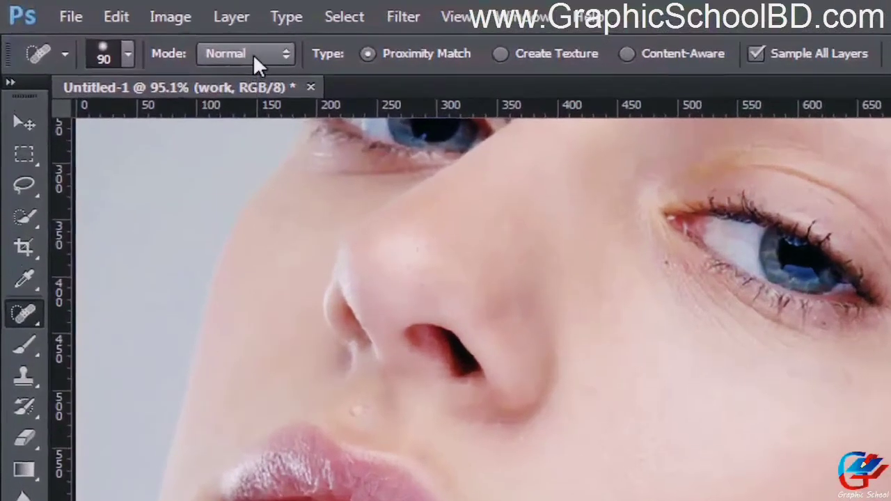
Look through the healing brush's blend modes, keep Normal, and move the work layer above Layer 1.
left_click(253, 53)
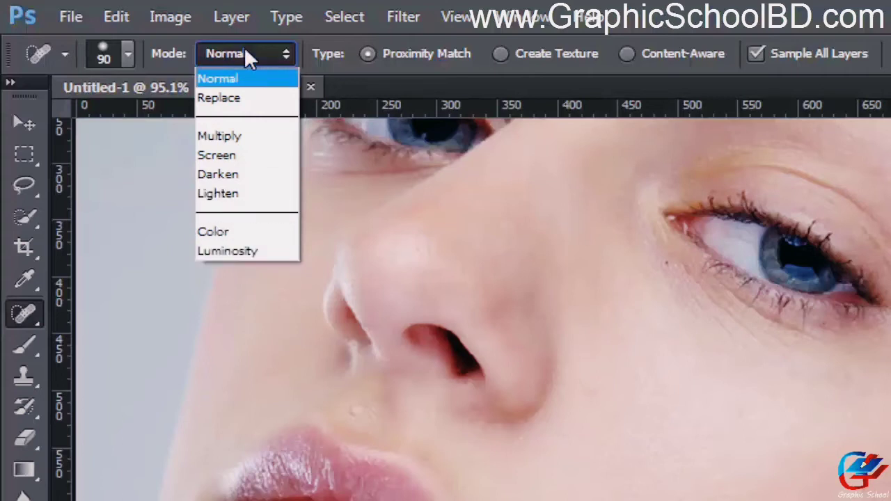
left_click(248, 55)
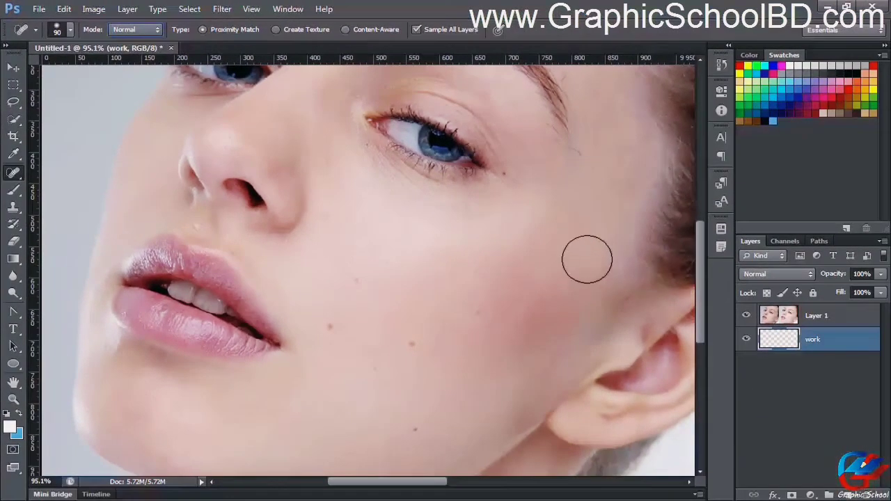
left_click(13, 67)
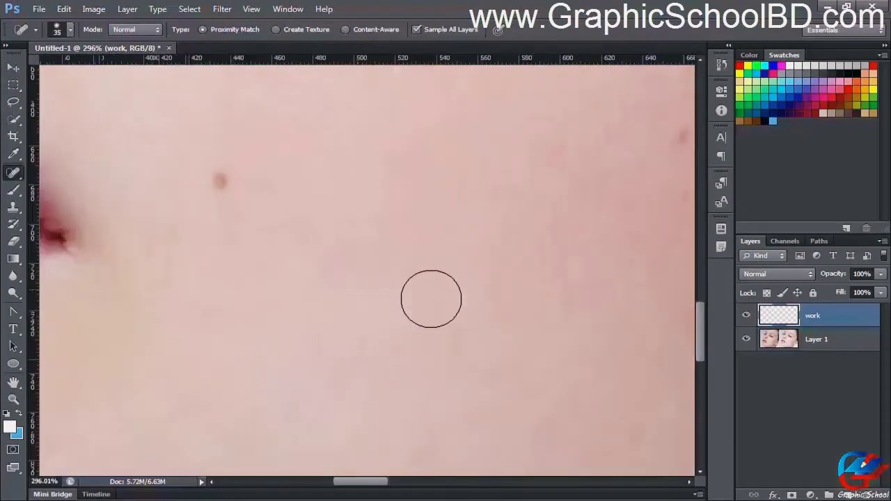
Try healing the mole beside the mouth corner with the 35 px brush set to Proximity Match, and undo it.
scroll(355, 339, "up", 1)
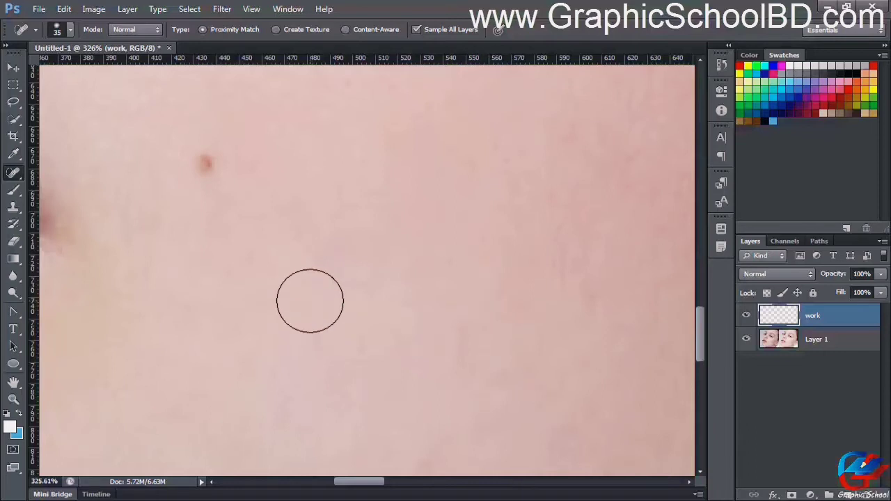
left_click_drag(215, 199, 348, 278)
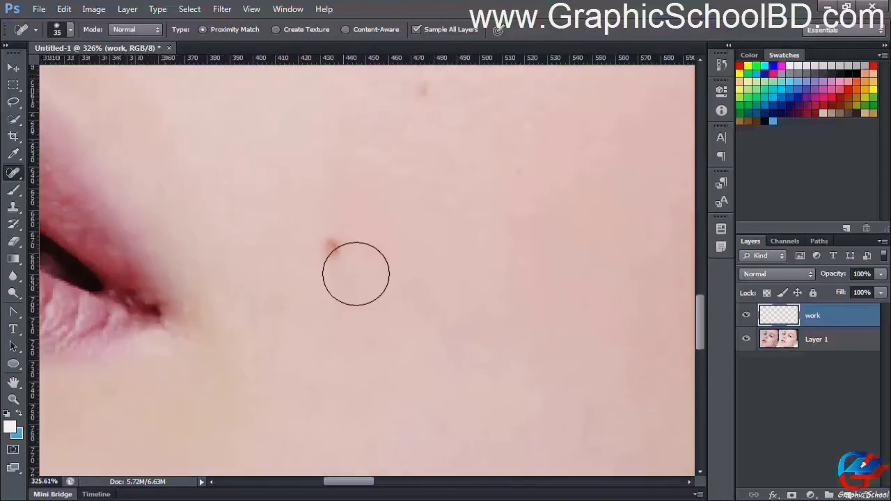
left_click(332, 250)
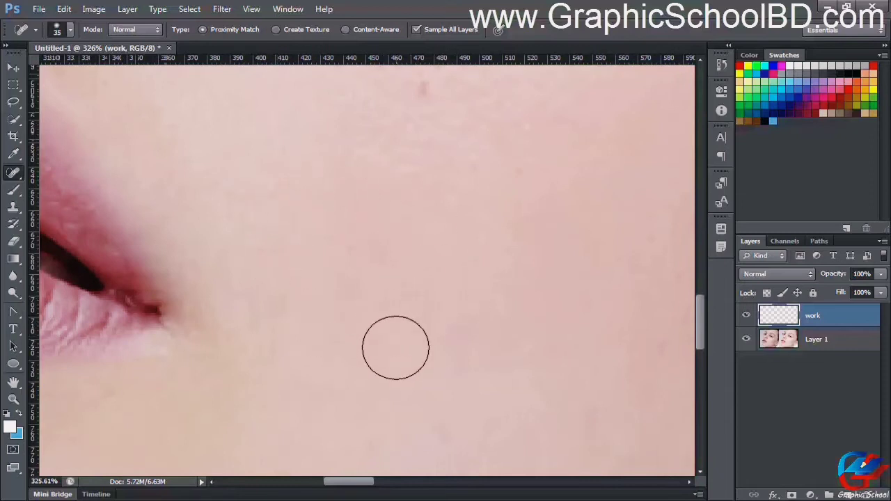
key("ctrl+z")
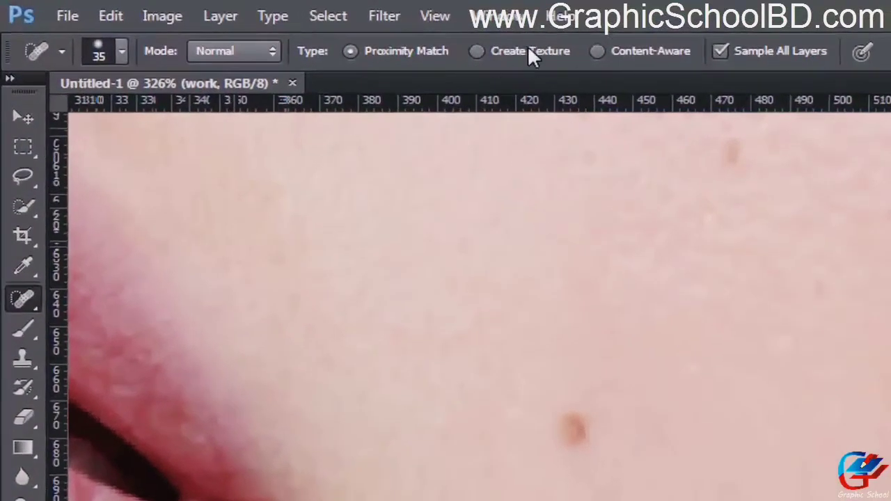
Switch the healing type to Create Texture, heal the mole beside the mouth corner, and inspect the healed skin.
left_click(519, 51)
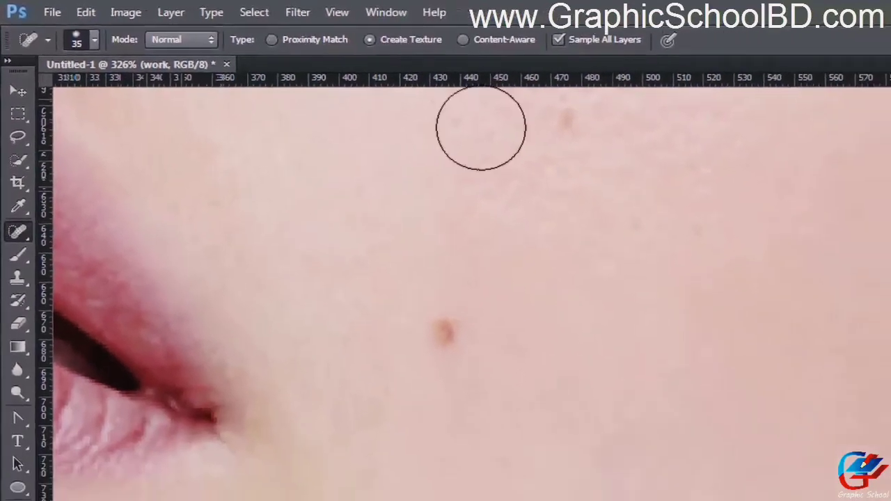
scroll(574, 429, "up", 1)
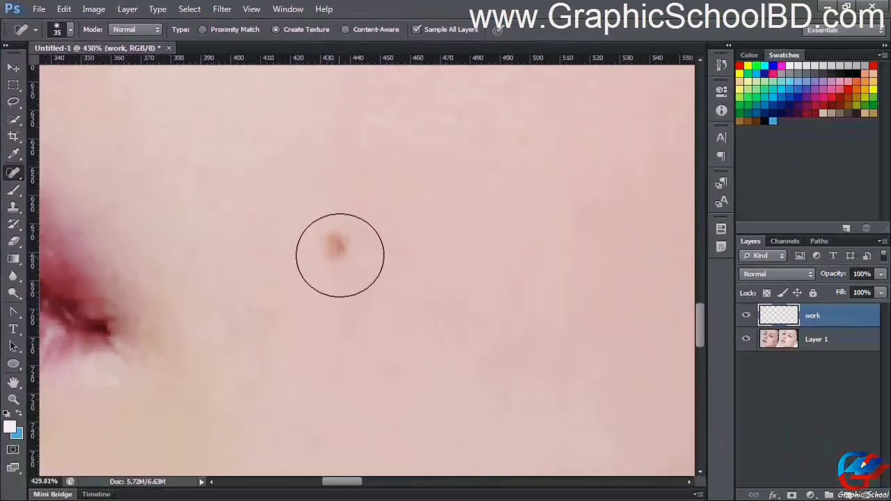
scroll(340, 256, "up", 1)
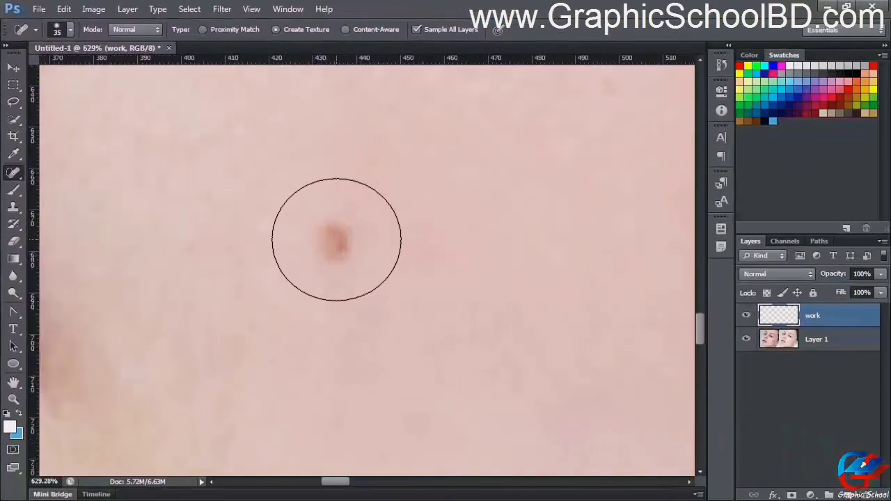
left_click(337, 239)
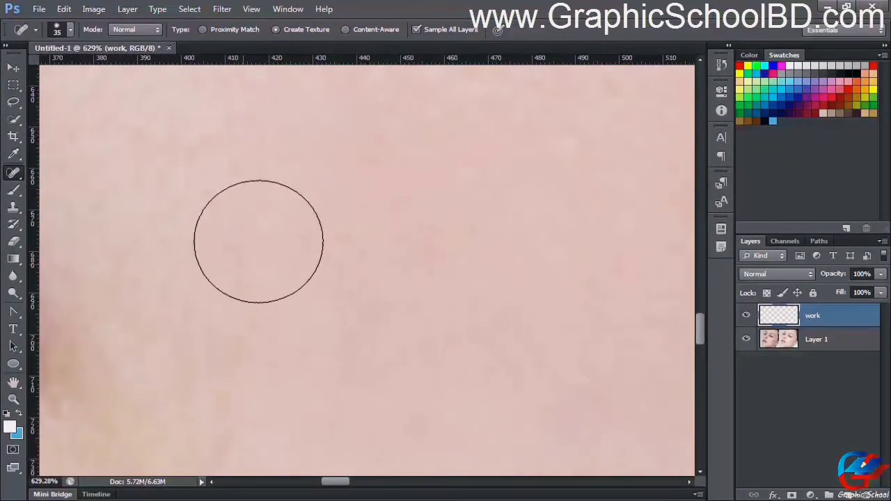
scroll(344, 263, "up", 2)
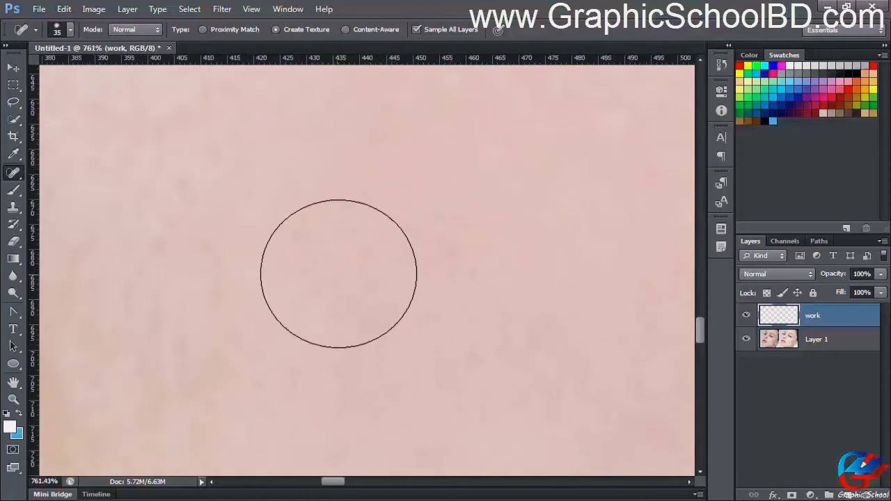
scroll(341, 278, "down", 3)
scroll(410, 314, "down", 1)
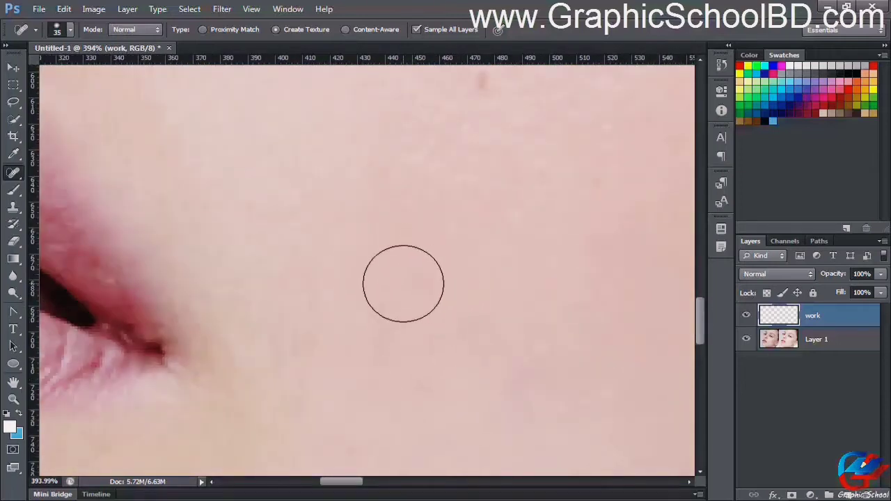
Switch the healing type to Content-Aware, and settle on Proximity Match for the spots on the cheek.
scroll(407, 291, "down", 1)
scroll(411, 301, "down", 1)
scroll(481, 320, "up", 1)
scroll(434, 299, "up", 1)
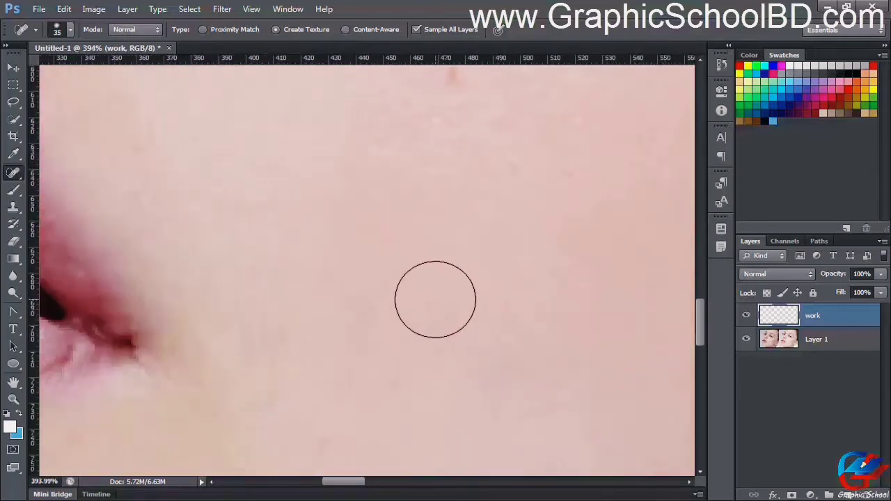
scroll(478, 300, "down", 3)
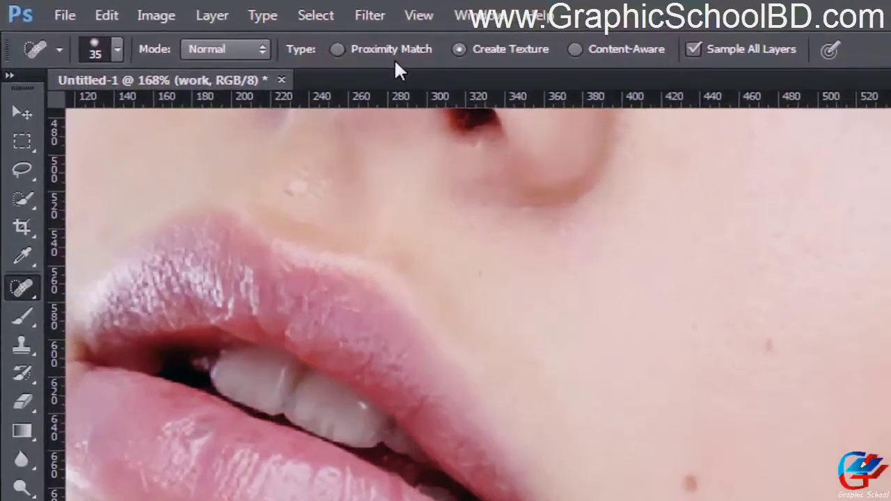
left_click(392, 51)
left_click(609, 48)
scroll(806, 348, "up", 4)
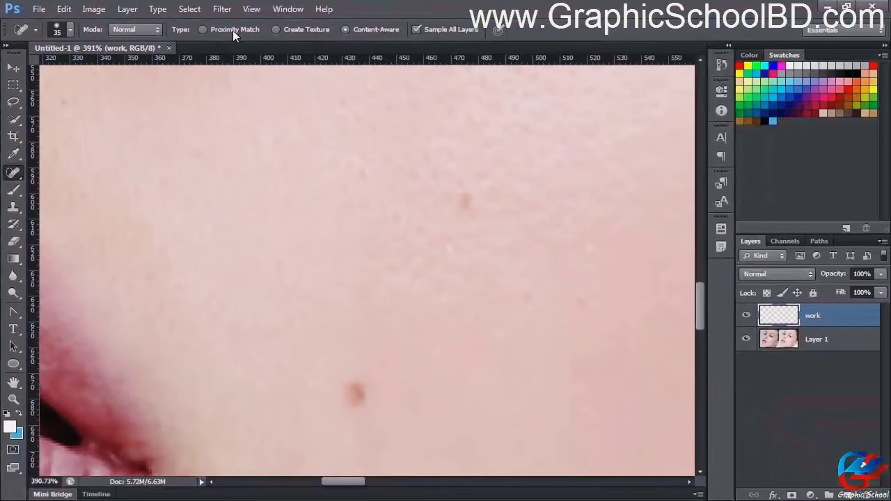
left_click(233, 30)
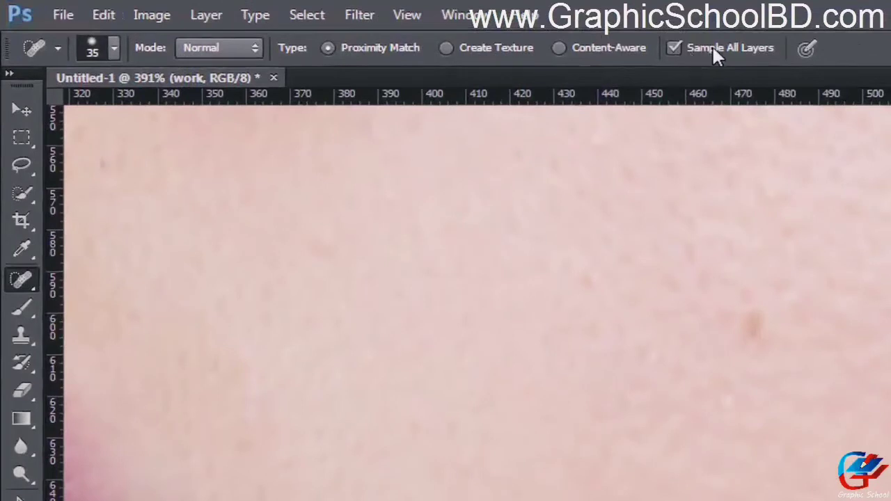
Try healing the mole beside the mouth corner on the work layer with Sample All Layers off, and undo it.
scroll(486, 354, "down", 4)
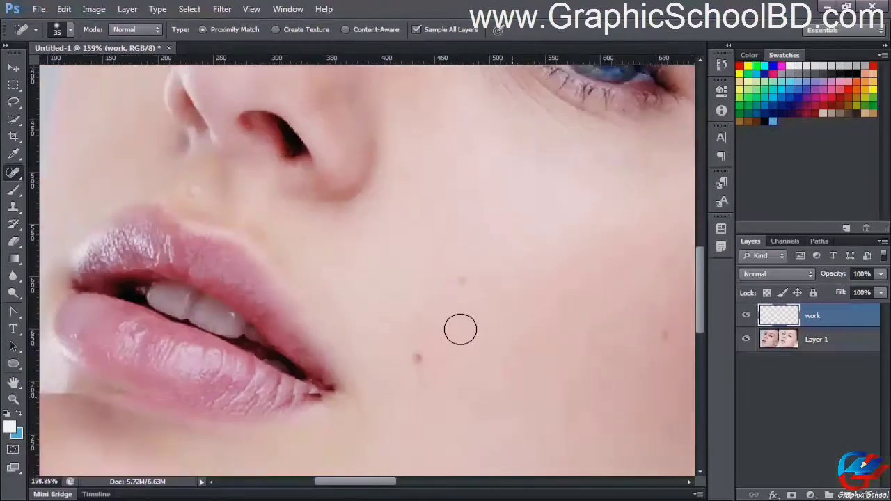
scroll(460, 329, "down", 3)
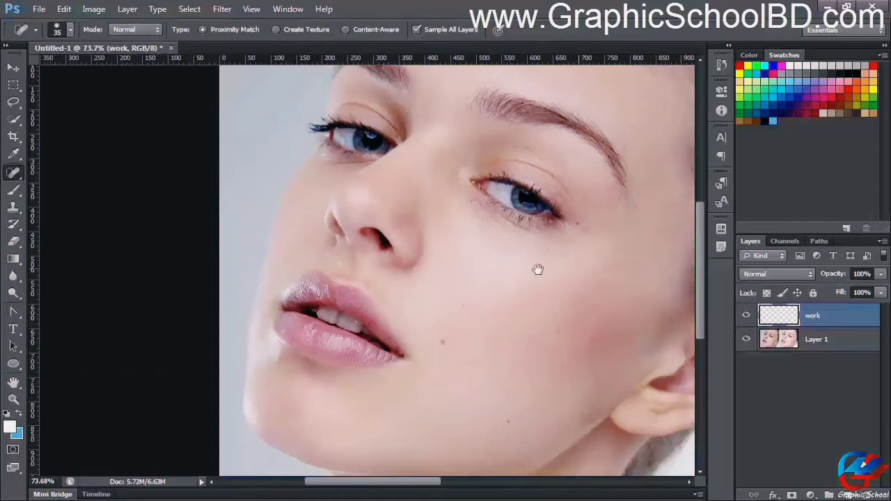
left_click(821, 339)
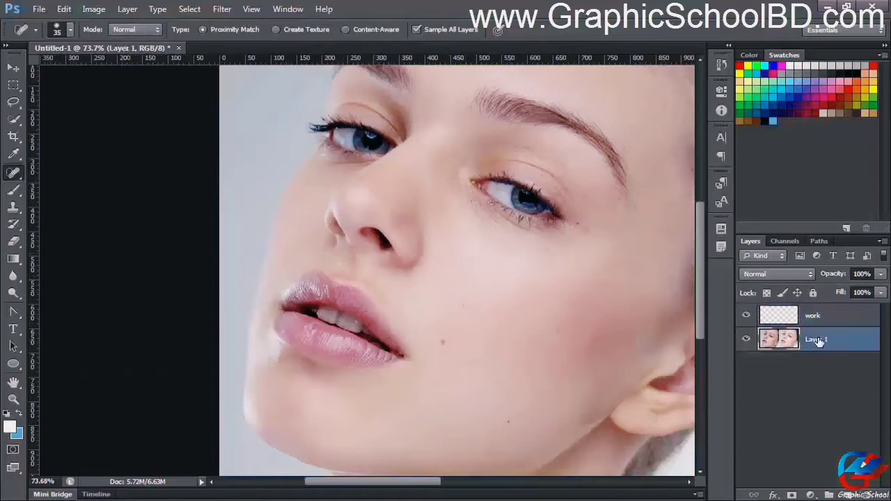
scroll(523, 335, "up", 3)
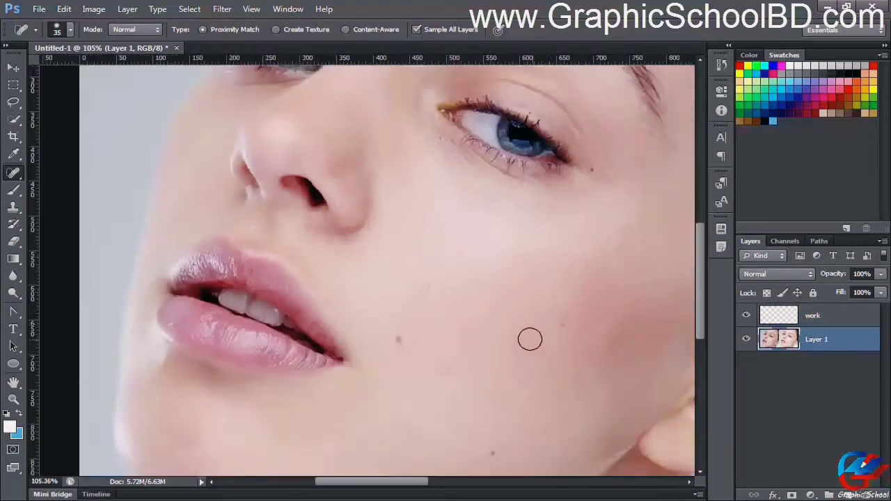
left_click(823, 315)
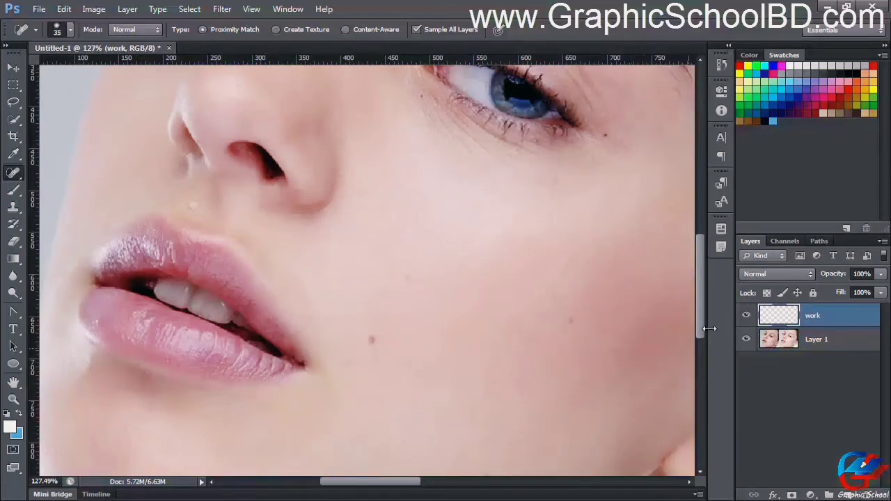
left_click(416, 29)
left_click(368, 343)
left_click(378, 341)
left_click(372, 340)
left_click(369, 340)
key("ctrl+z")
Examine the remaining spots on the cheek and review the healing brush's size, hardness and spacing settings.
scroll(479, 342, "down", 2)
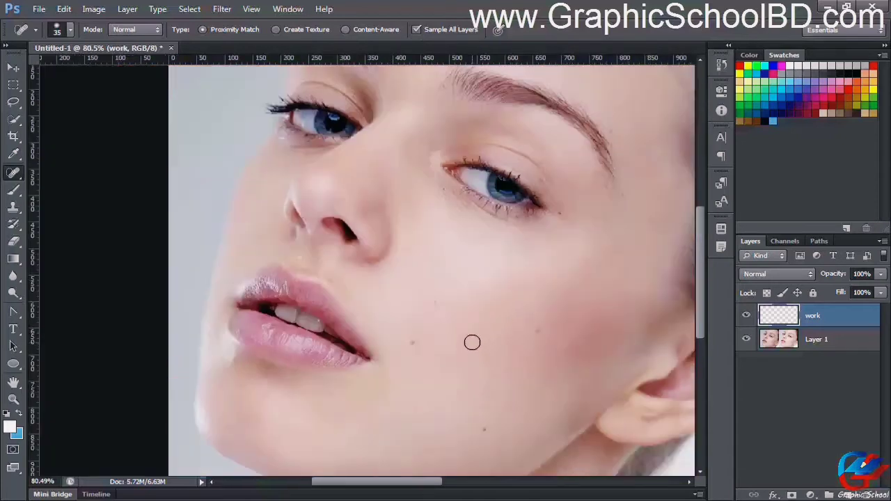
scroll(473, 341, "up", 1)
left_click_drag(549, 303, 483, 309)
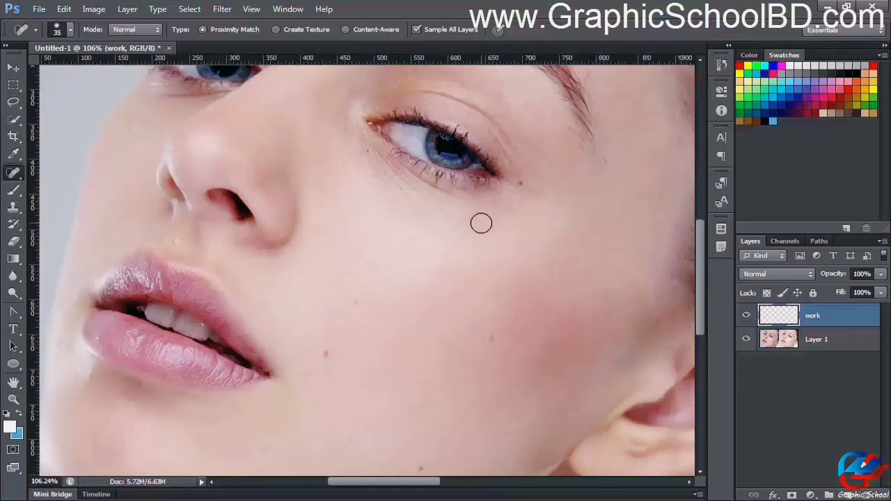
scroll(509, 347, "up", 3)
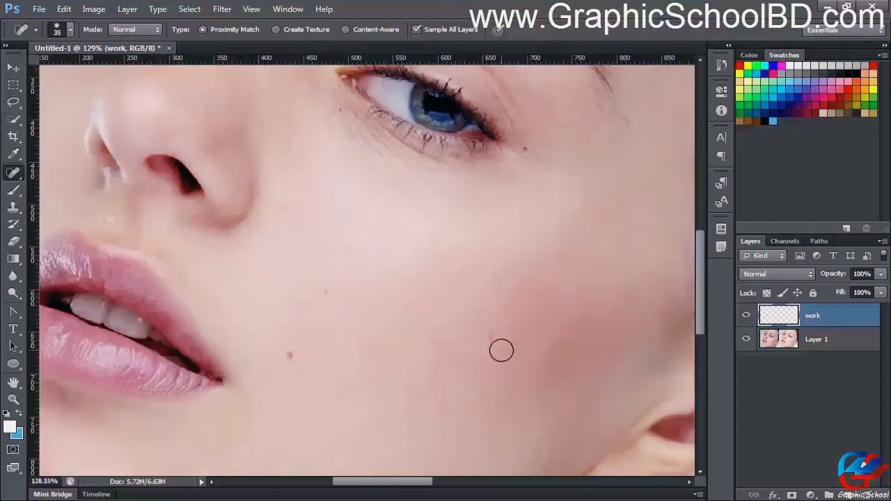
scroll(478, 342, "up", 2)
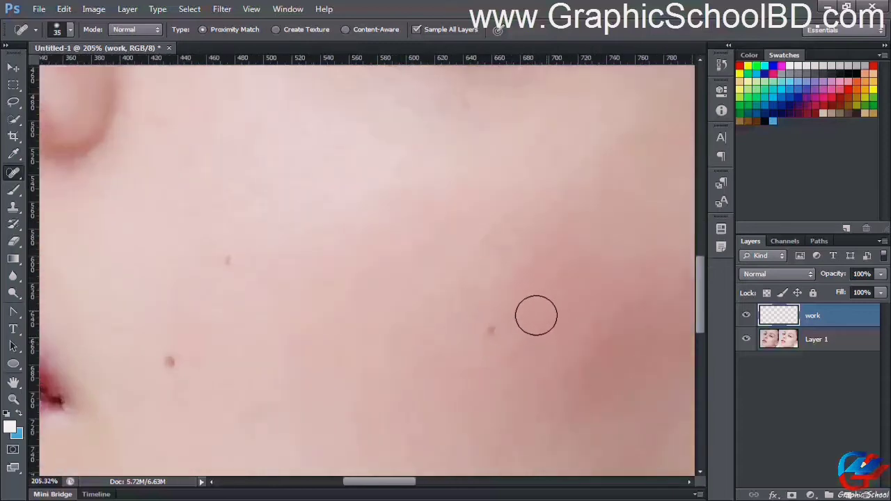
left_click_drag(524, 317, 502, 230)
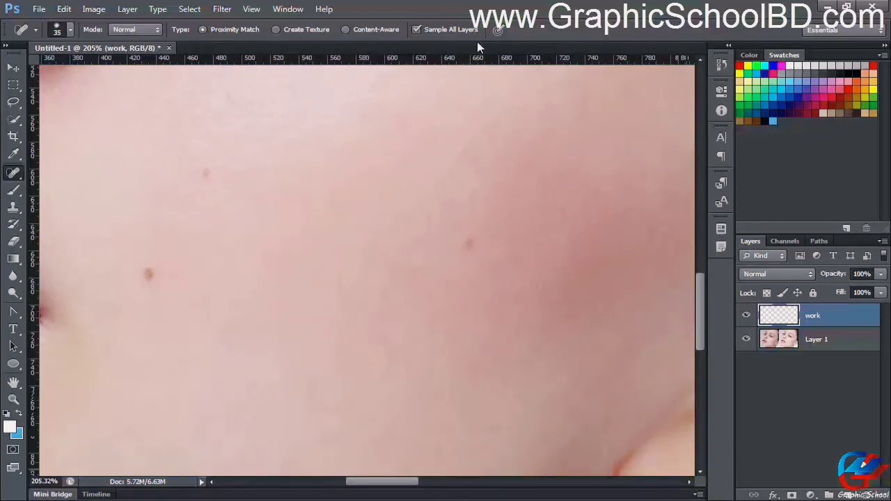
left_click(72, 32)
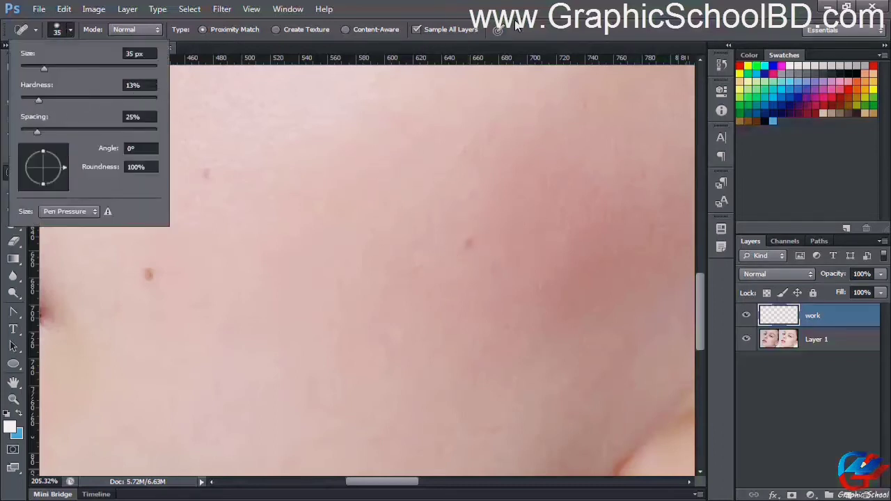
left_click(555, 20)
Heal the spot on the reddish cheek and the two moles between the cheek and the mouth corner with the 35 px brush.
left_click(468, 244)
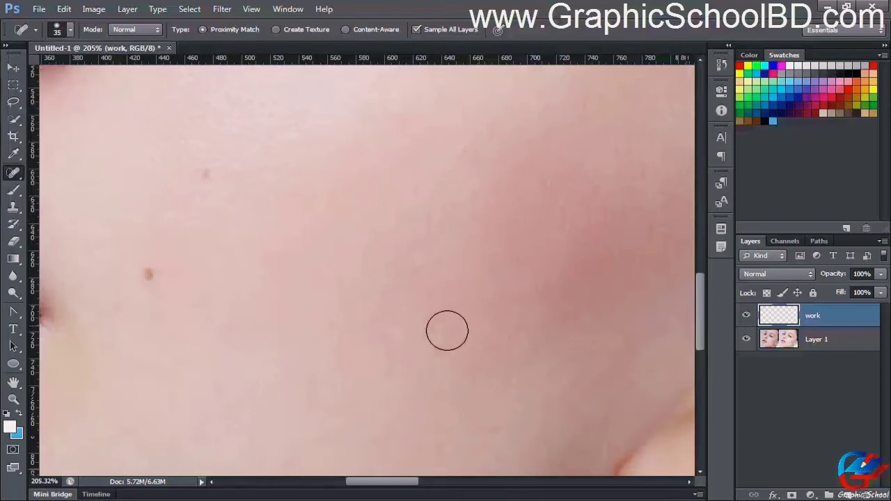
scroll(334, 258, "down", 2)
left_click_drag(320, 267, 480, 314)
left_click(392, 234)
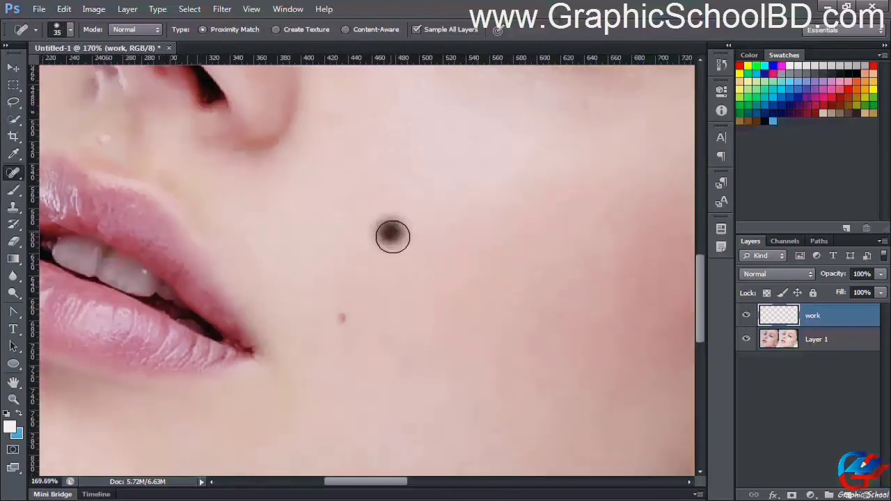
left_click(346, 318)
Heal the mole on the lower cheek above the jawline and the skin spot close to it.
scroll(532, 313, "down", 5)
mouse_move(537, 230)
left_mouse_down()
mouse_move(503, 230)
mouse_move(403, 115)
left_mouse_up()
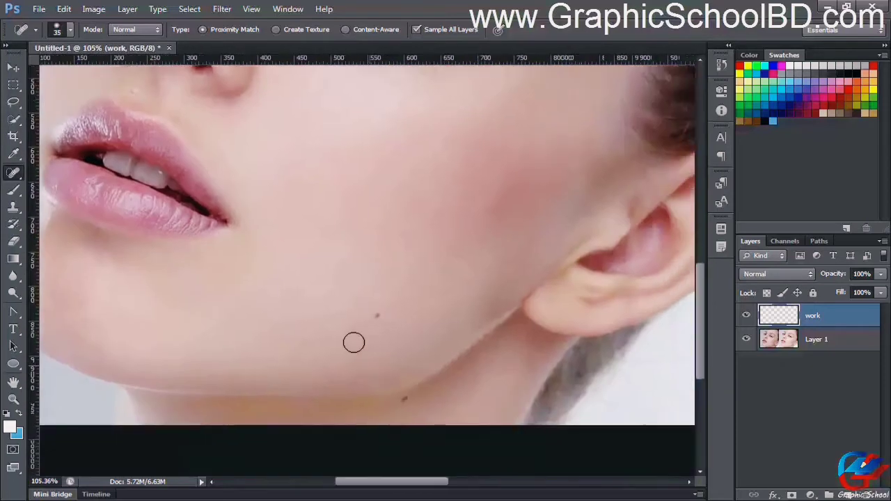
scroll(369, 321, "up", 2)
left_click(386, 313)
scroll(369, 305, "up", 2)
left_click(354, 284)
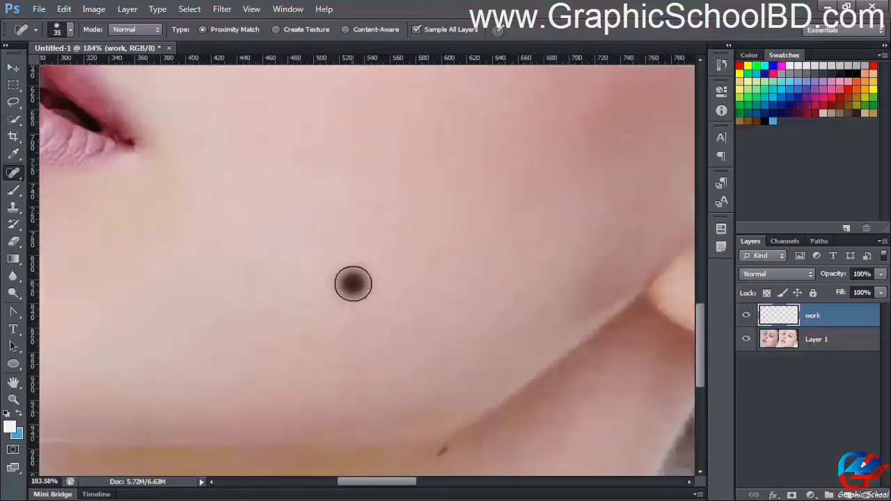
left_click_drag(269, 324, 388, 279)
left_click_drag(366, 319, 465, 356)
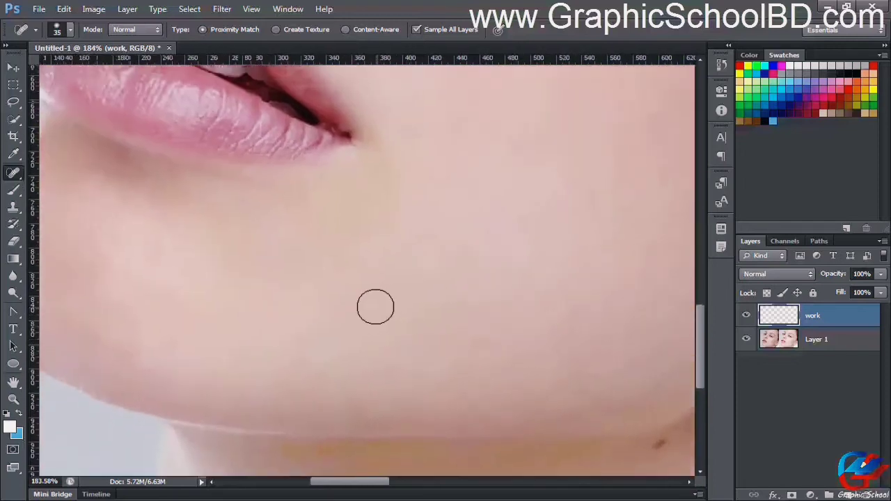
Set the healing brush to 25 px and heal the faint spot on the skin below the eye.
scroll(390, 317, "down", 4)
left_click_drag(592, 203, 409, 325)
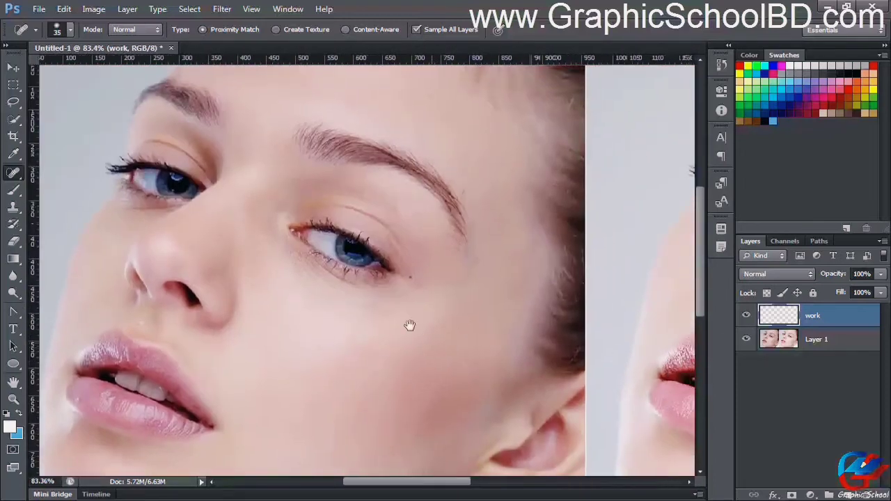
scroll(411, 320, "up", 6)
left_click_drag(420, 291, 442, 344)
scroll(429, 354, "up", 2)
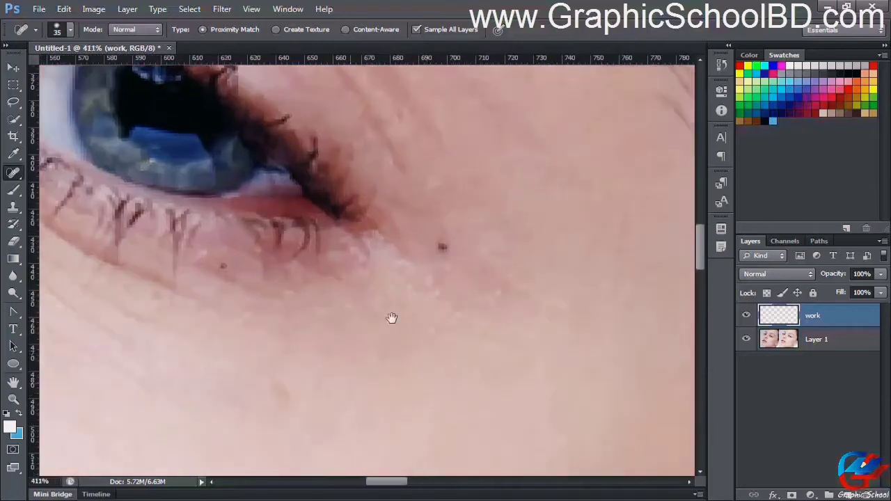
left_click_drag(392, 318, 465, 237)
key("bracketleft")
key("bracketleft")
key("bracketleft")
key("bracketleft")
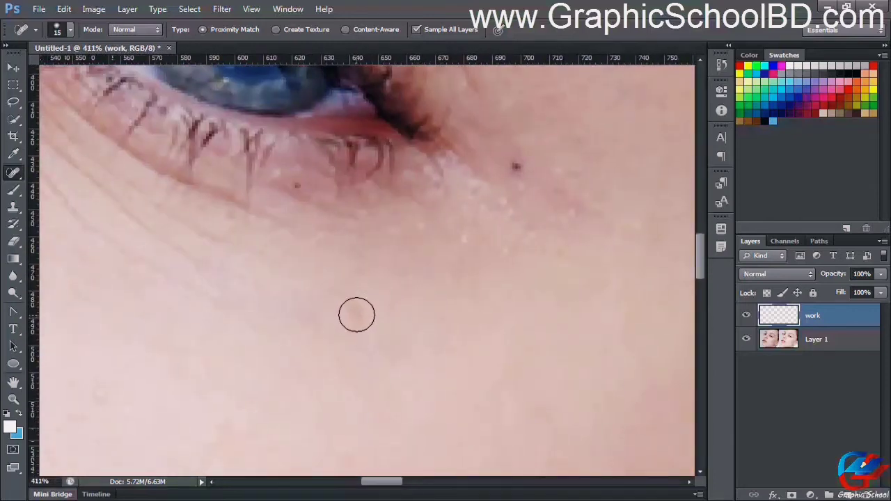
key("bracketright")
key("bracketright")
left_click(354, 317)
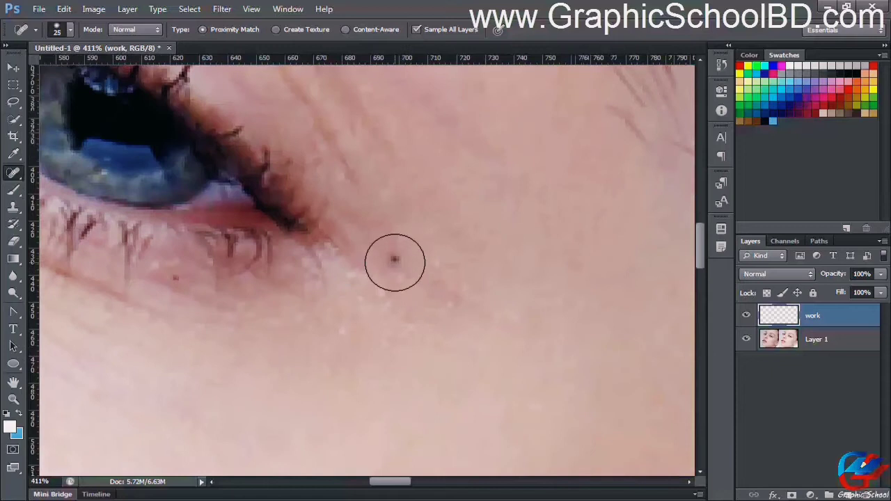
Shrink the healing brush and heal the dark mole beside the eye's outer corner.
scroll(394, 267, "up", 2)
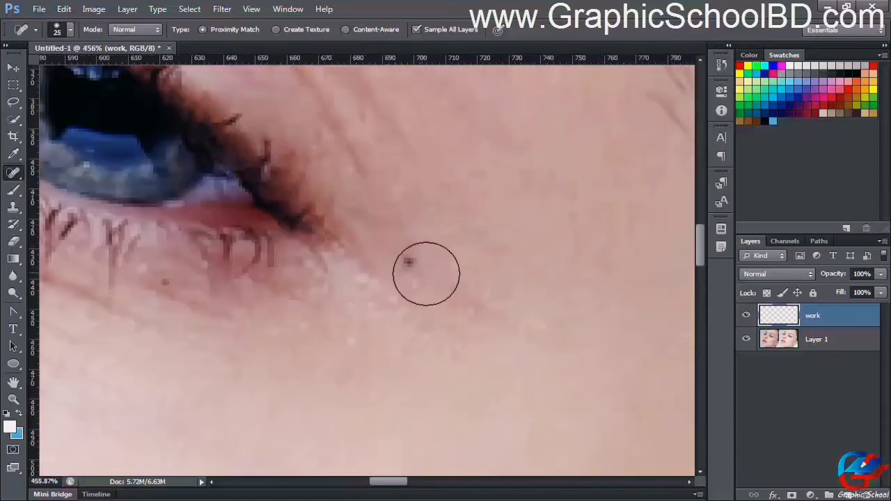
scroll(427, 276, "up", 5)
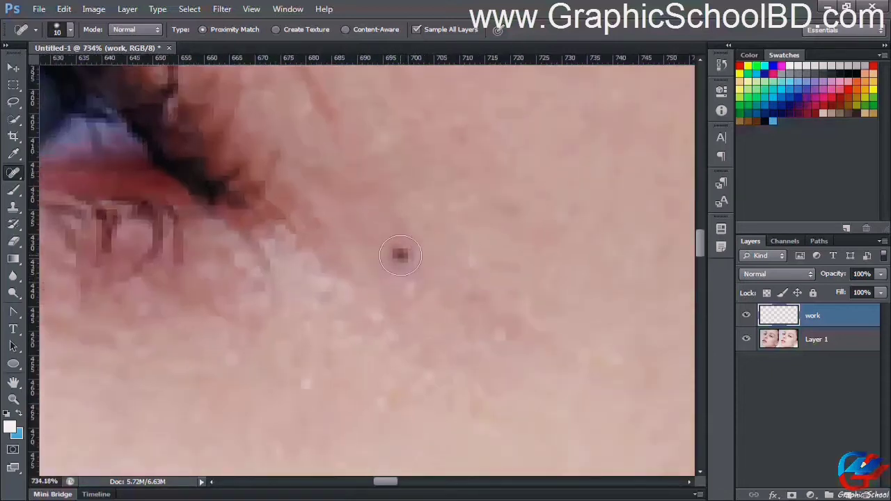
scroll(520, 283, "down", 5)
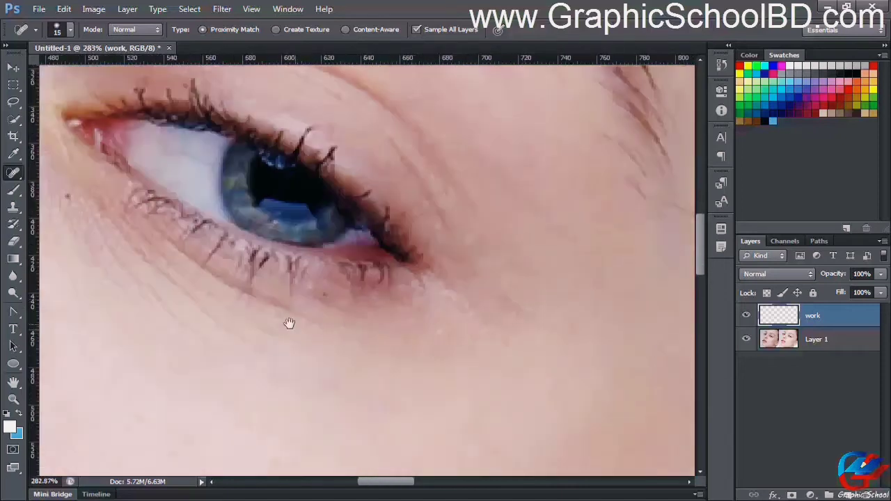
Shrink the healing brush to 9 px and heal the tiny dark spot under the lower lashes.
scroll(300, 285, "up", 6)
scroll(462, 308, "down", 3)
scroll(496, 294, "up", 7)
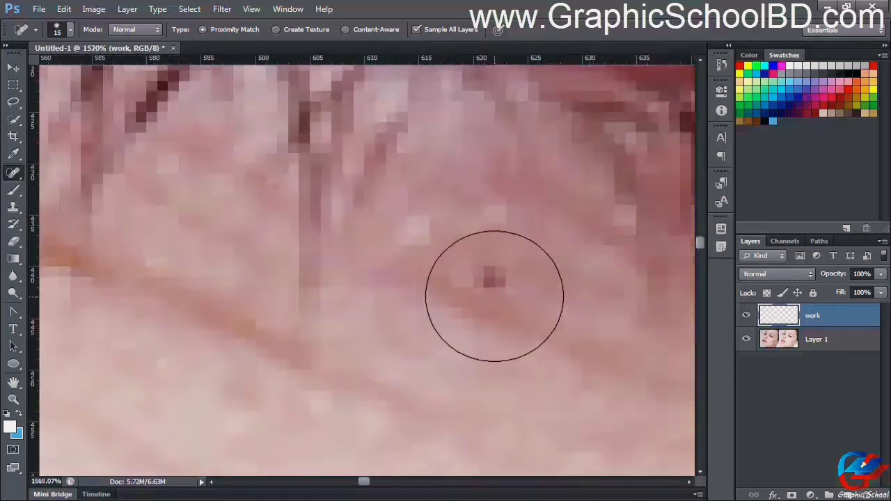
key("bracketleft")
key("bracketleft")
key("bracketleft")
left_click(496, 272)
scroll(571, 313, "down", 15)
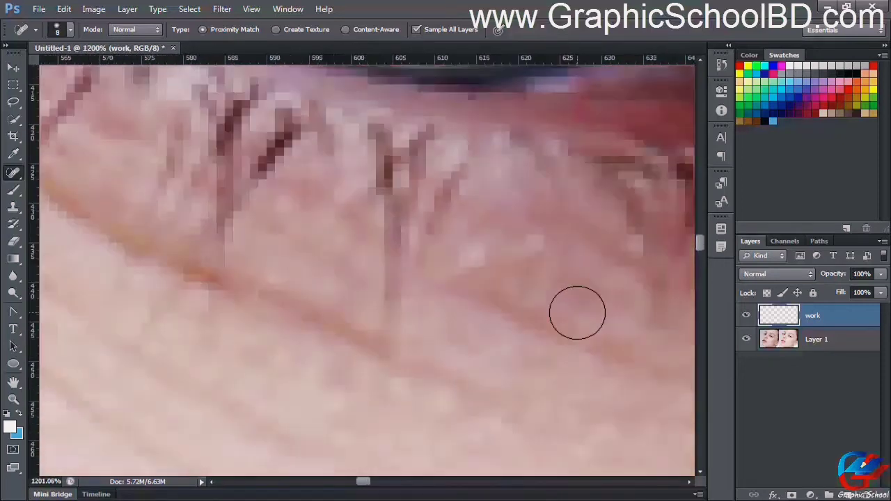
Shrink the healing brush to 6 px and heal the tiny dark spot below the eye's inner corner.
key("bracketleft")
scroll(511, 314, "up", 15)
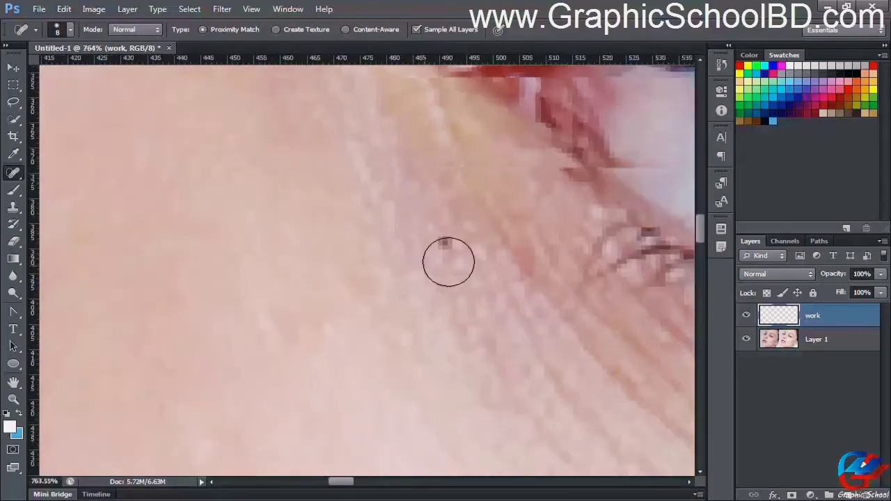
left_click_drag(514, 225, 270, 296)
scroll(270, 296, "up", 3)
key("bracketleft")
key("bracketleft")
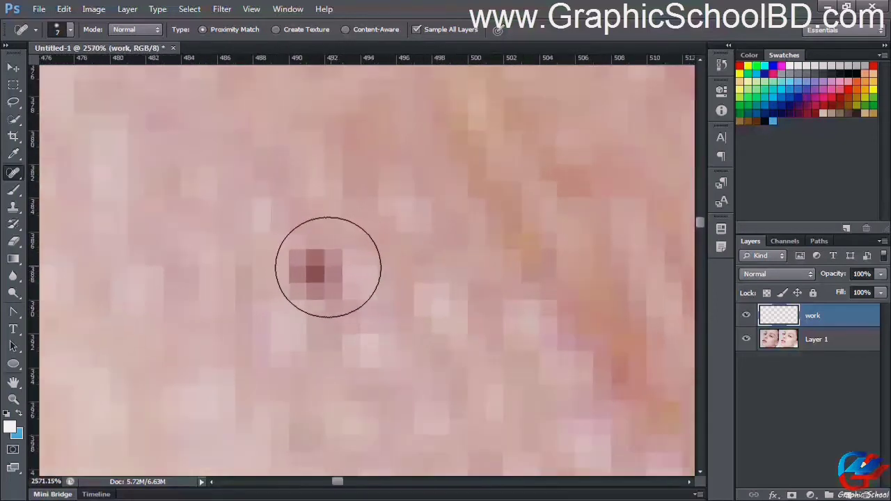
left_click(312, 268)
scroll(410, 292, "down", 15)
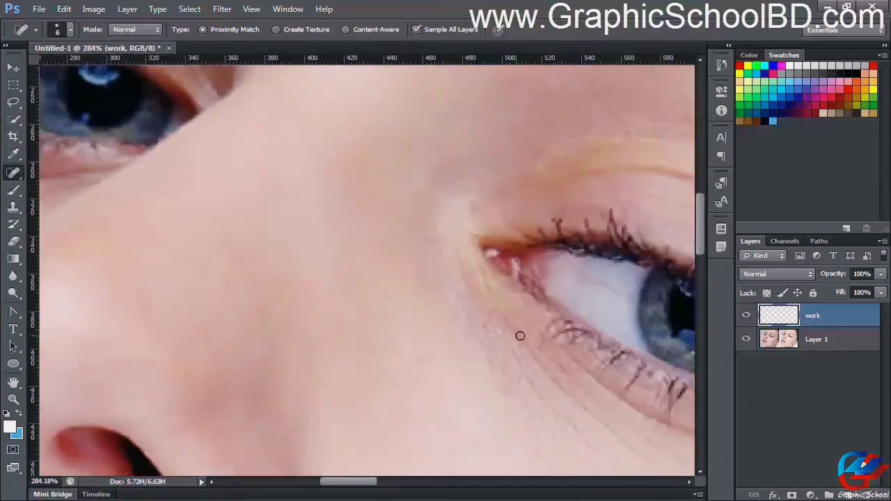
Inspect the skin around the eyes, brow, nose and cheek for remaining blemishes.
scroll(401, 293, "up", 2)
scroll(472, 322, "down", 3)
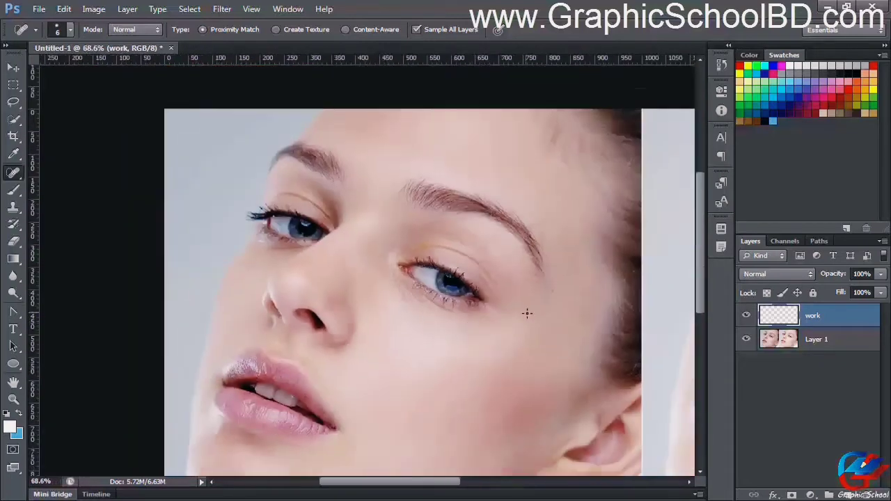
scroll(548, 250, "up", 3)
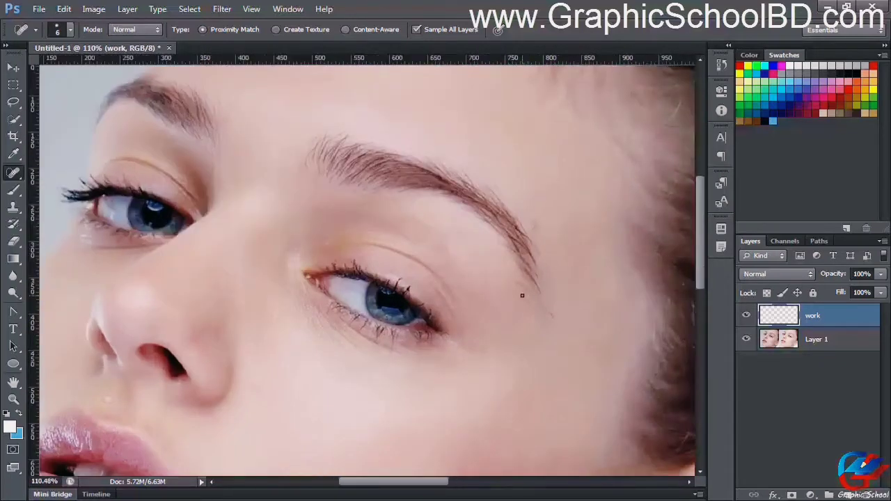
scroll(522, 295, "down", 3)
scroll(392, 367, "down", 1)
scroll(408, 368, "up", 2)
left_click_drag(408, 368, 420, 258)
scroll(416, 264, "up", 1)
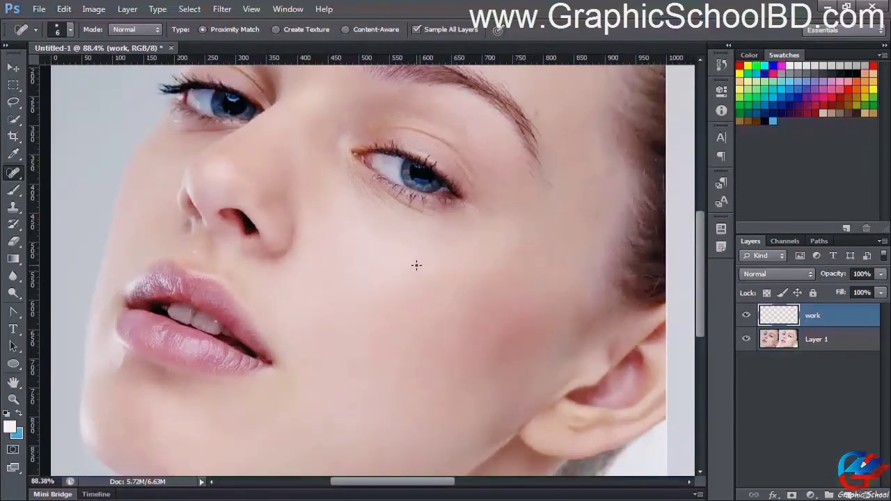
left_click(14, 172)
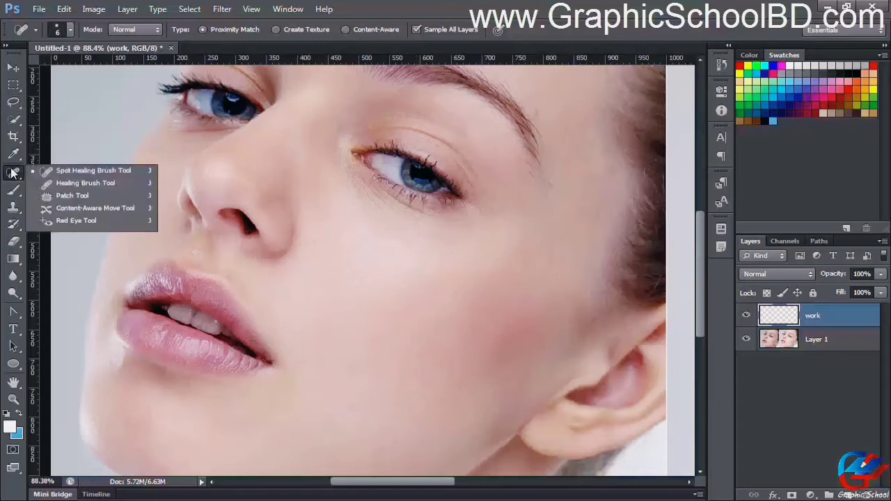
left_click(14, 174)
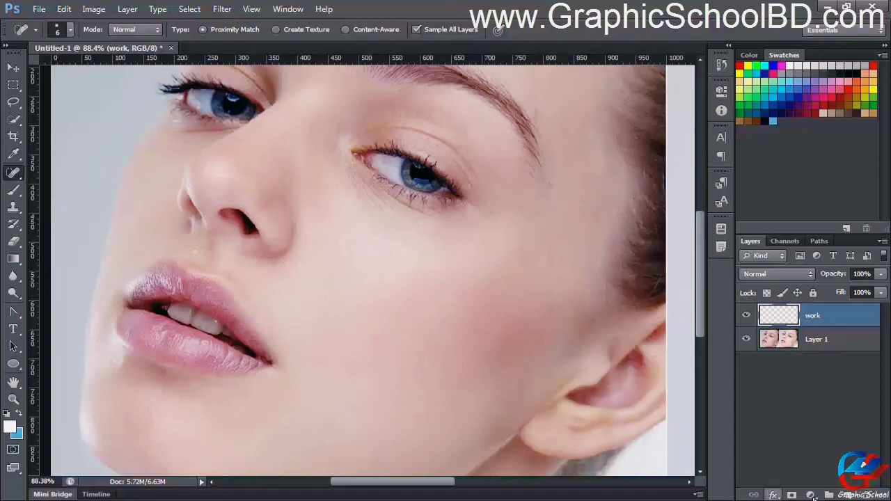
left_click(811, 495)
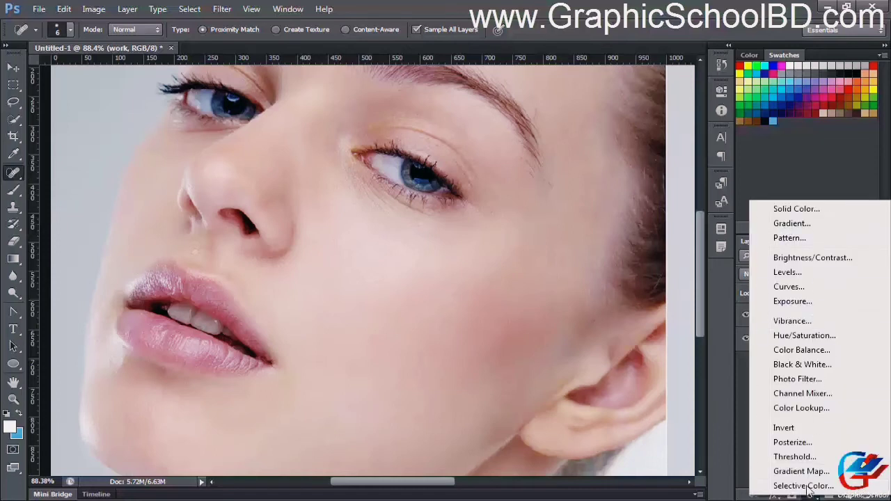
left_click(573, 32)
scroll(330, 281, "down", 6)
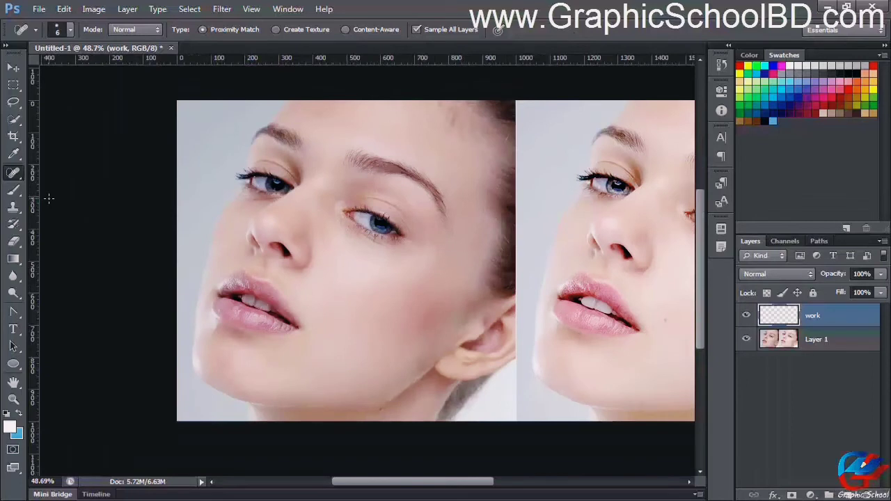
left_click(16, 191)
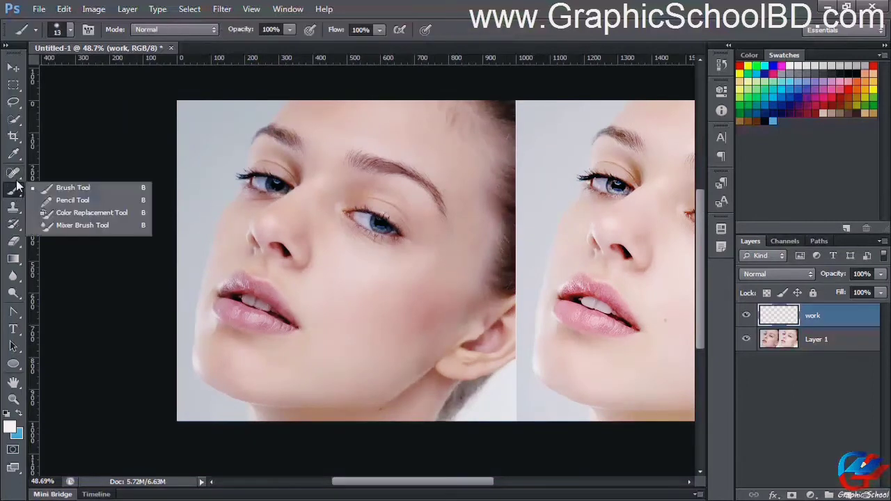
left_click(16, 176)
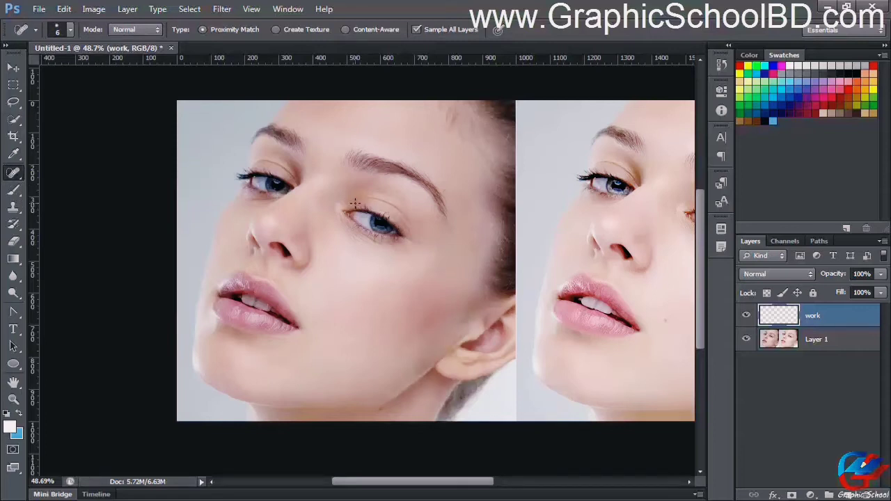
scroll(369, 266, "up", 3, "alt")
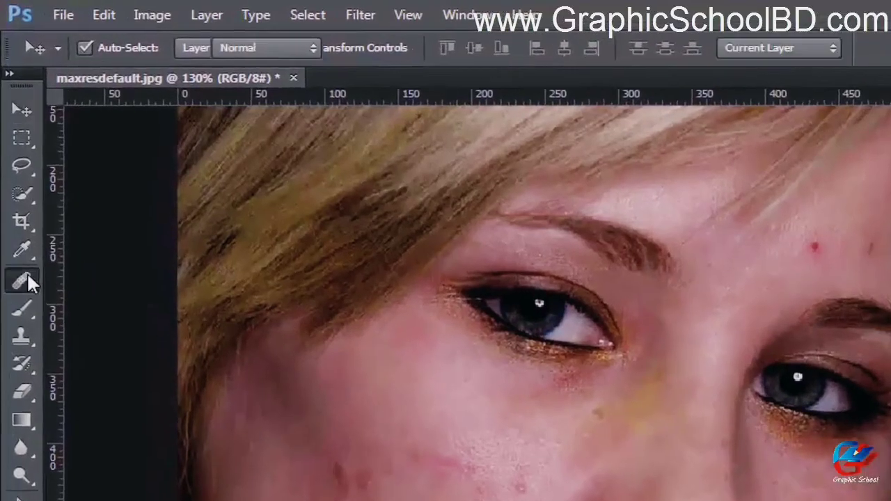
Switch to the Healing Brush Tool in maxresdefault.jpg and try to use it on the woman's cheek.
left_click(24, 279)
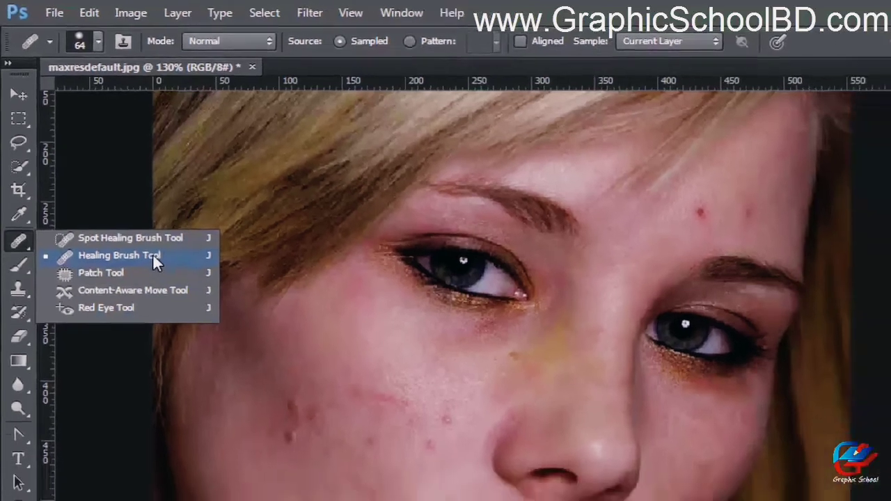
left_click(174, 298)
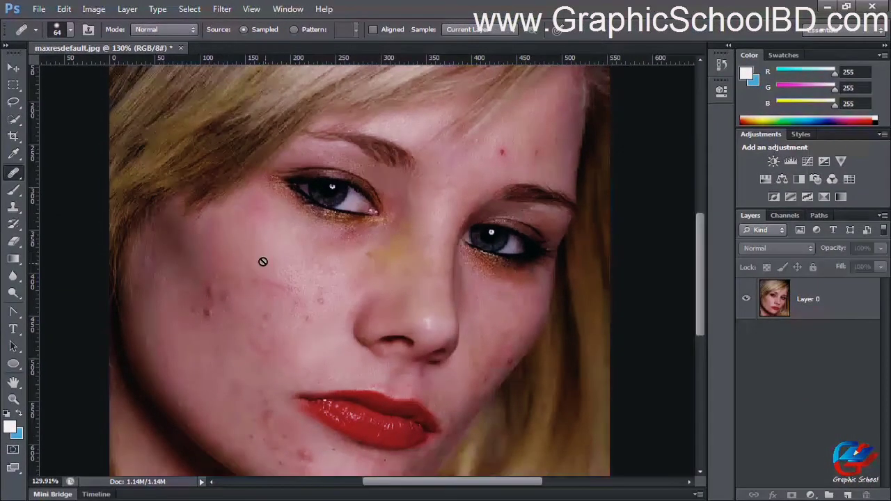
scroll(305, 278, "up", 1)
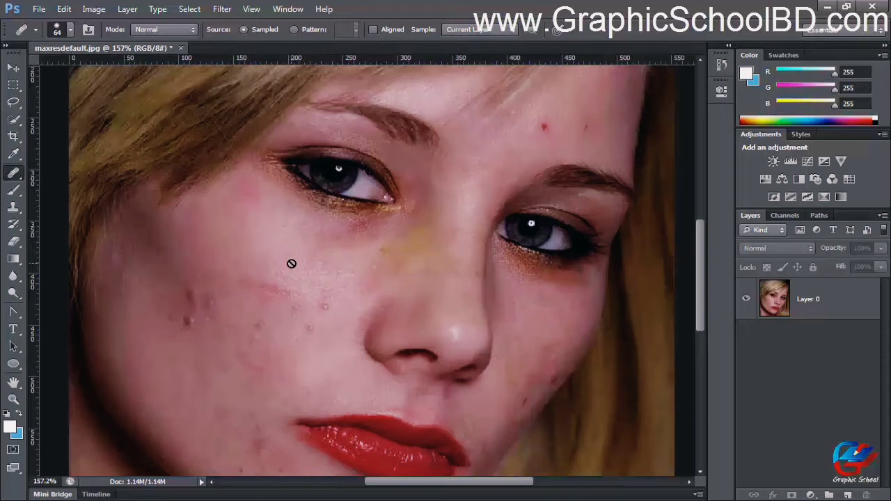
left_click(292, 264)
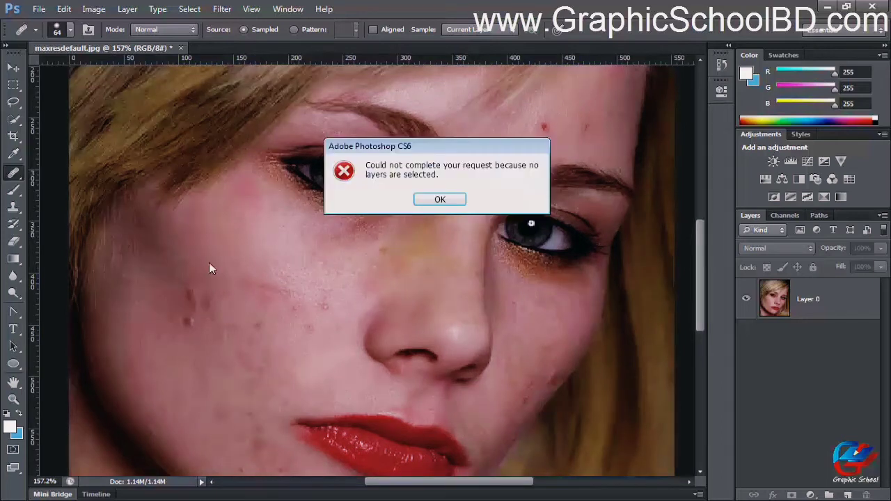
left_click(439, 199)
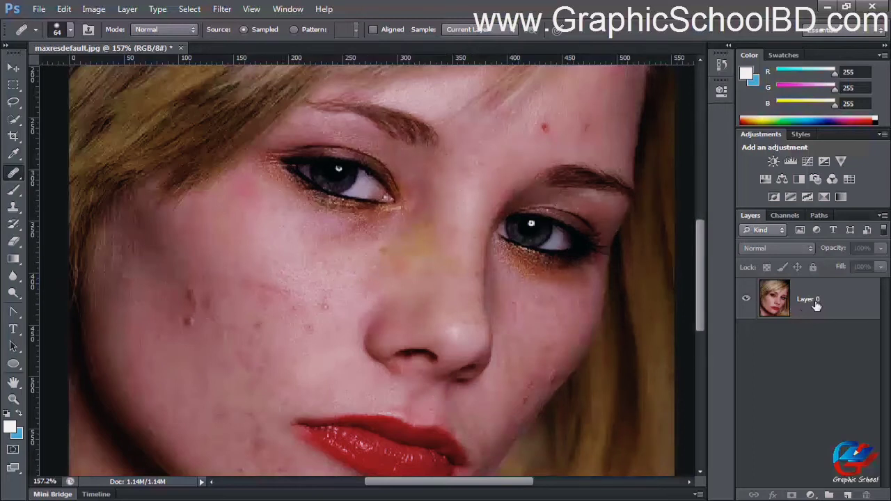
Make Layer 0 the active layer for retouching the blonde woman's portrait.
scroll(446, 281, "down", 3)
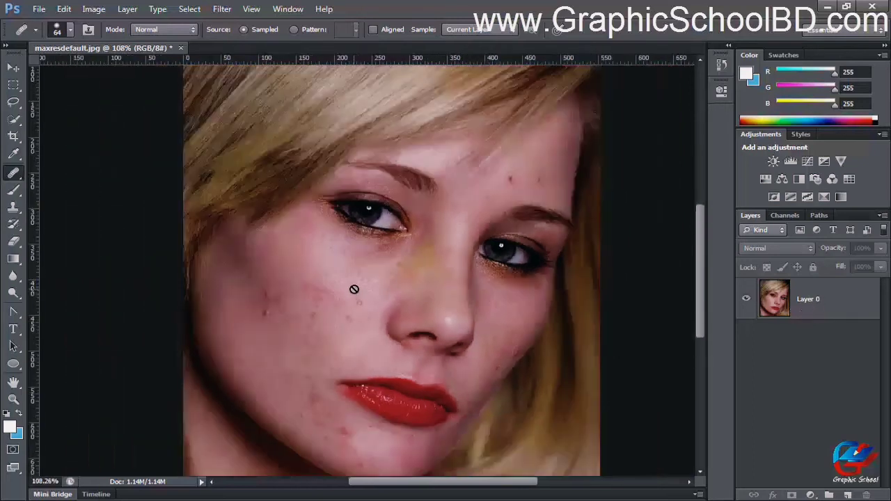
scroll(354, 288, "down", 1)
scroll(354, 284, "up", 2)
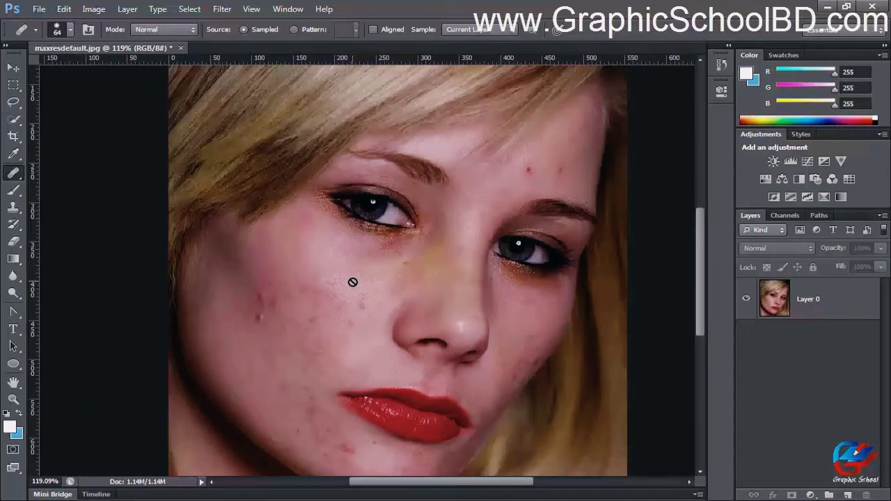
scroll(353, 282, "up", 1)
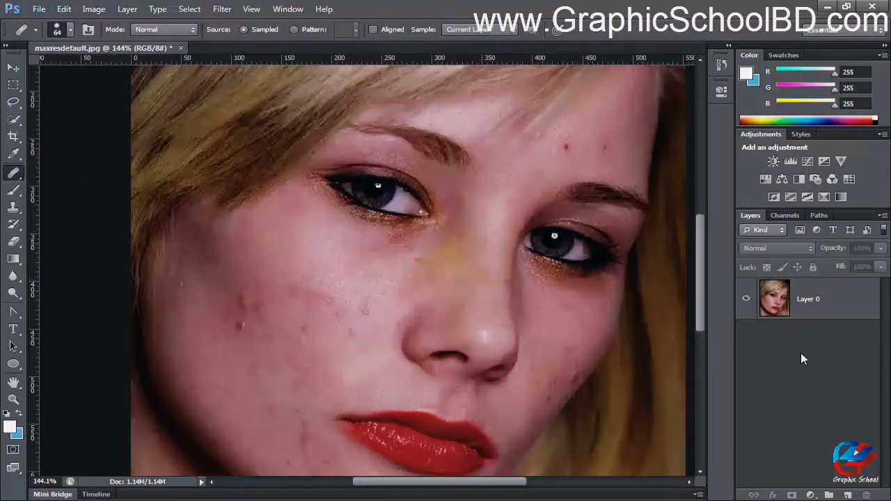
left_click(821, 302)
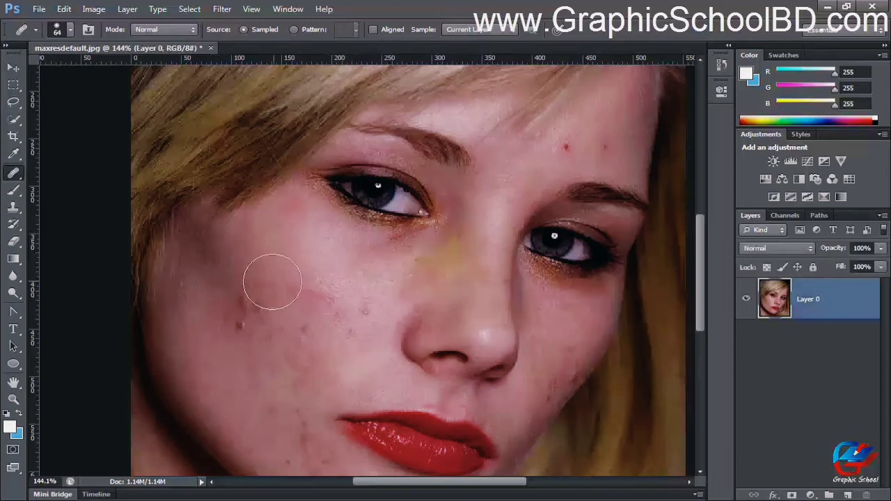
Try to heal the cheek blemishes on Layer 0 without defining a source point.
scroll(370, 298, "down", 2)
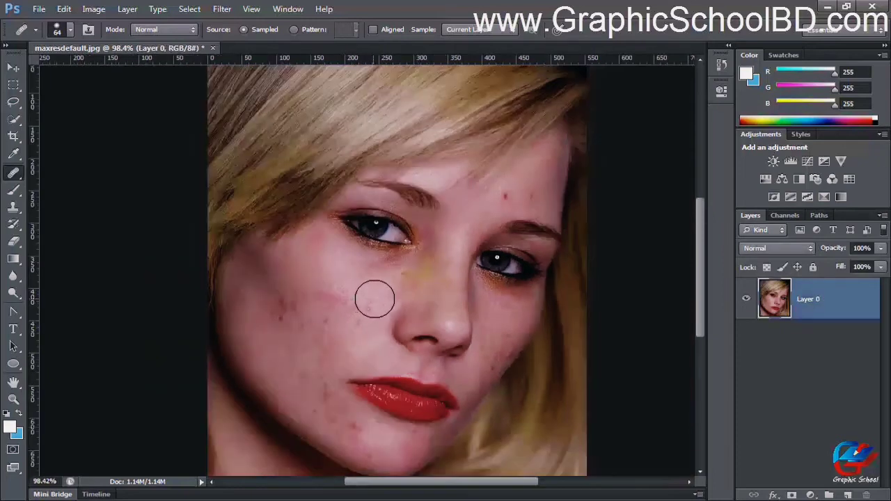
scroll(372, 299, "down", 1)
scroll(376, 268, "up", 2)
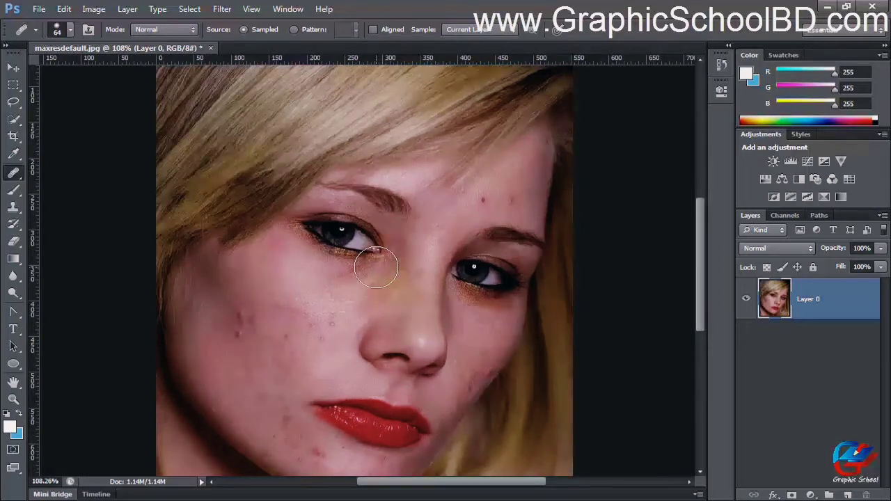
left_click(281, 319)
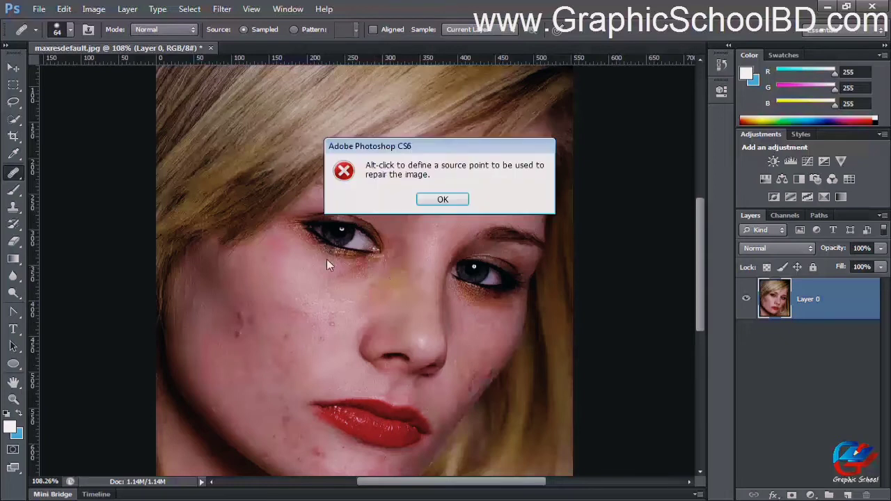
left_click(446, 200)
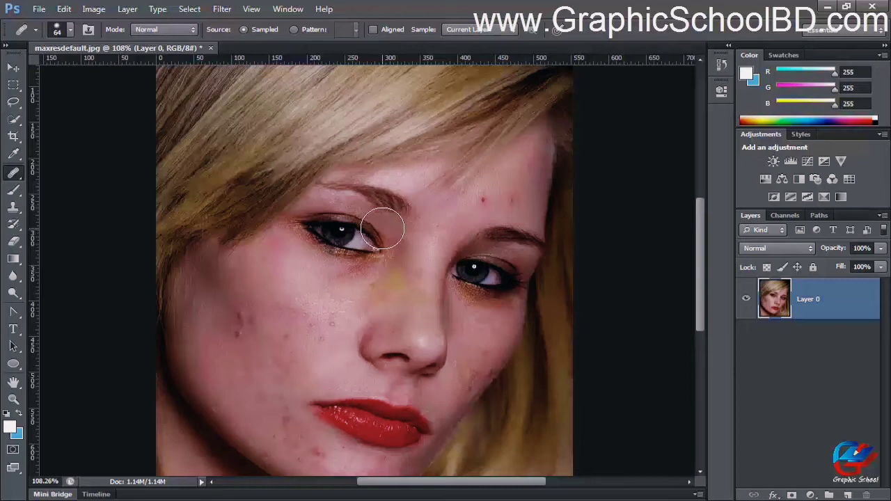
Create a new blank layer above Layer 0 with the default name and Normal mode.
key("ctrl+shift+n")
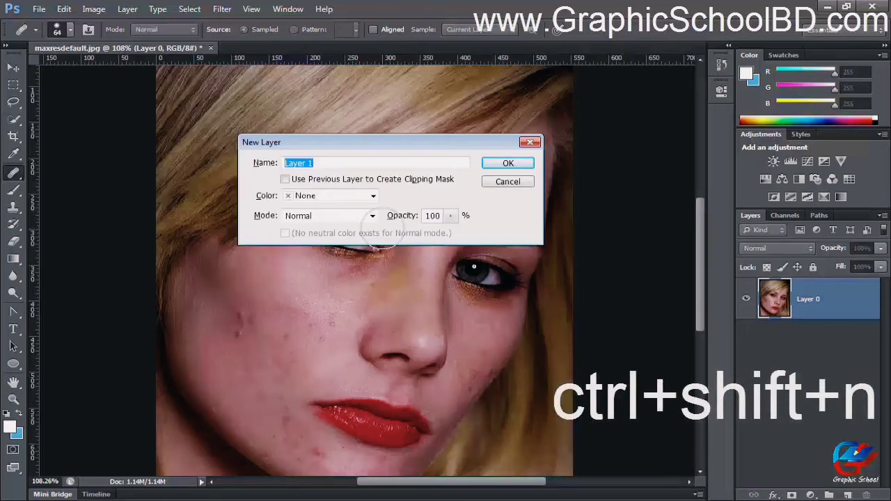
key("Return")
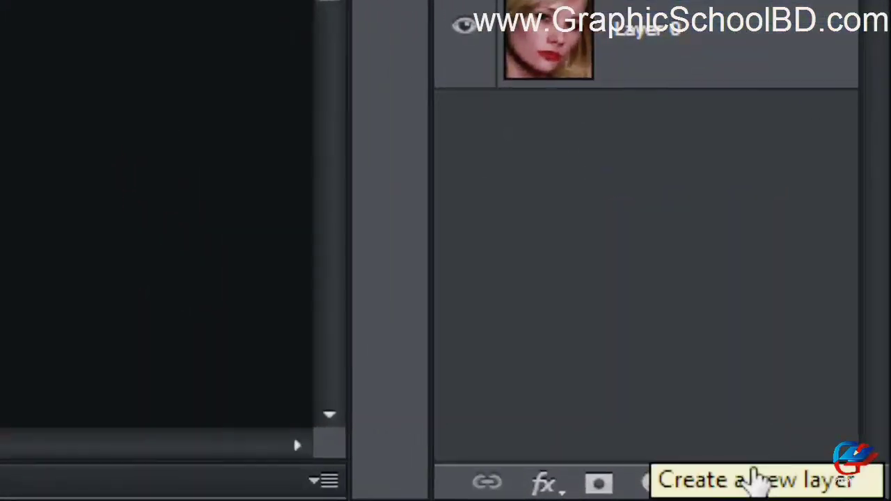
left_click(755, 480)
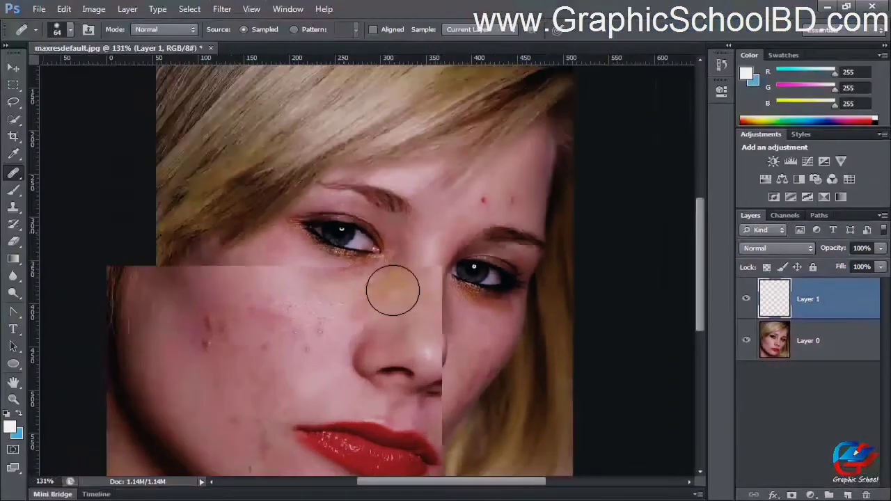
Try the Healing Brush's sample options, including All Layers and Current & Below.
scroll(419, 286, "down", 2)
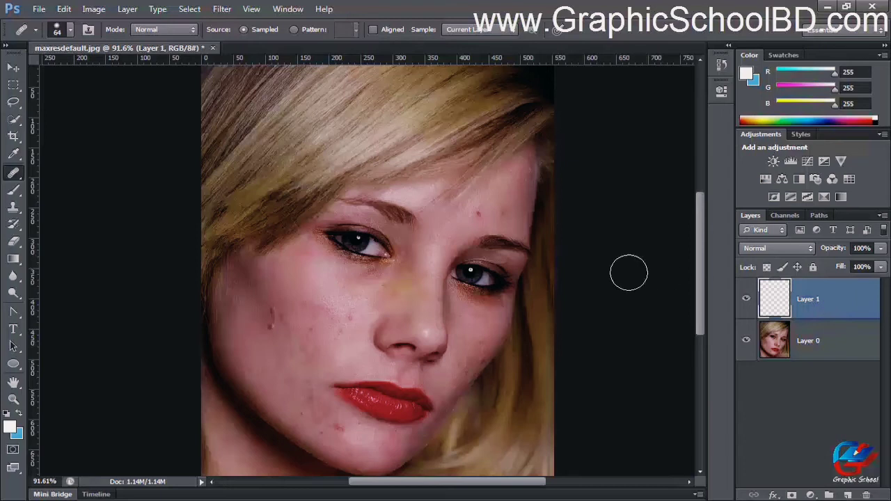
scroll(363, 259, "up", 3)
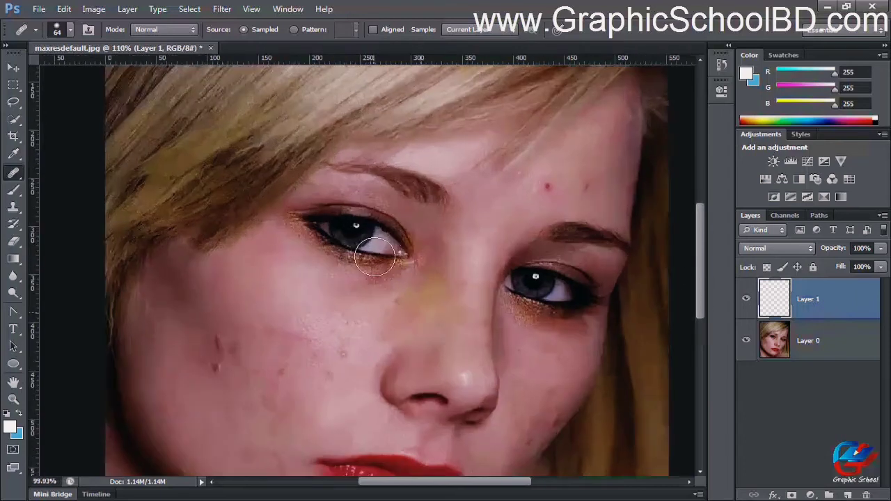
scroll(361, 262, "down", 2)
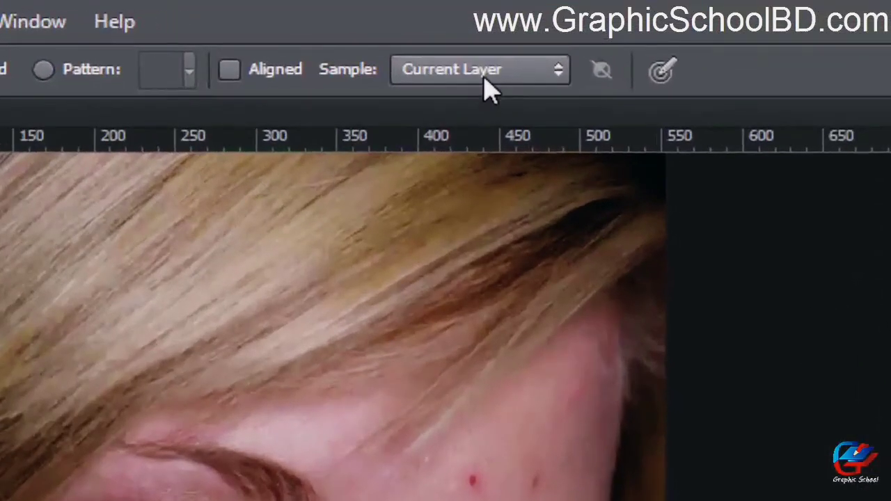
left_click(482, 31)
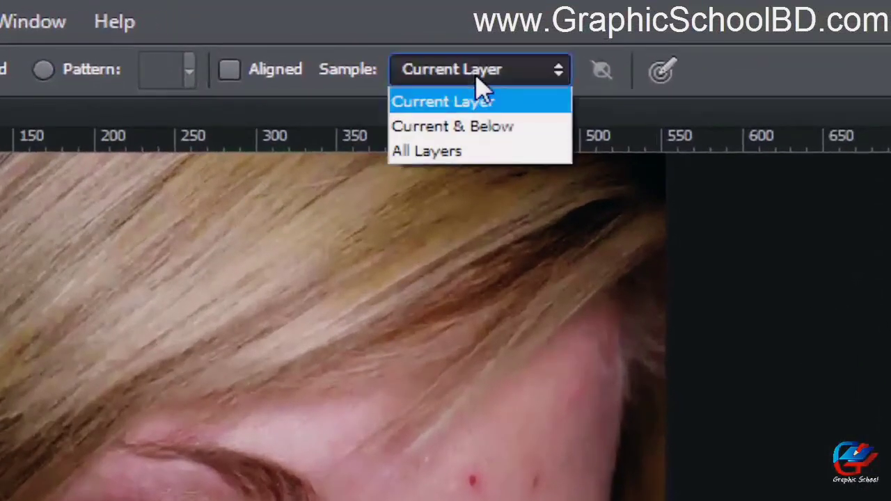
left_click(479, 136)
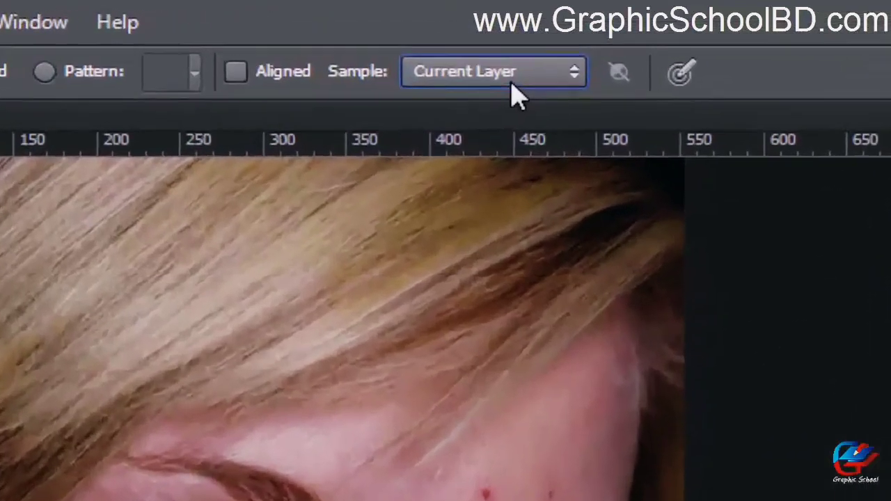
left_click(495, 49)
left_click(487, 104)
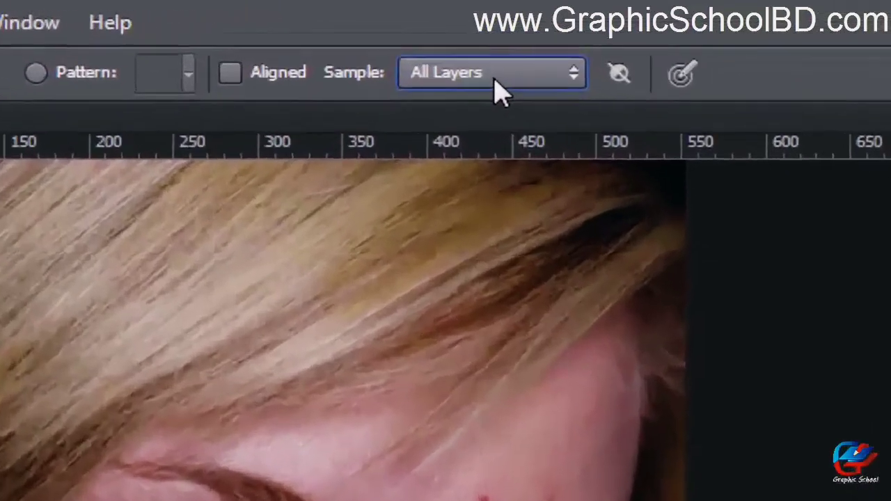
left_click(494, 78)
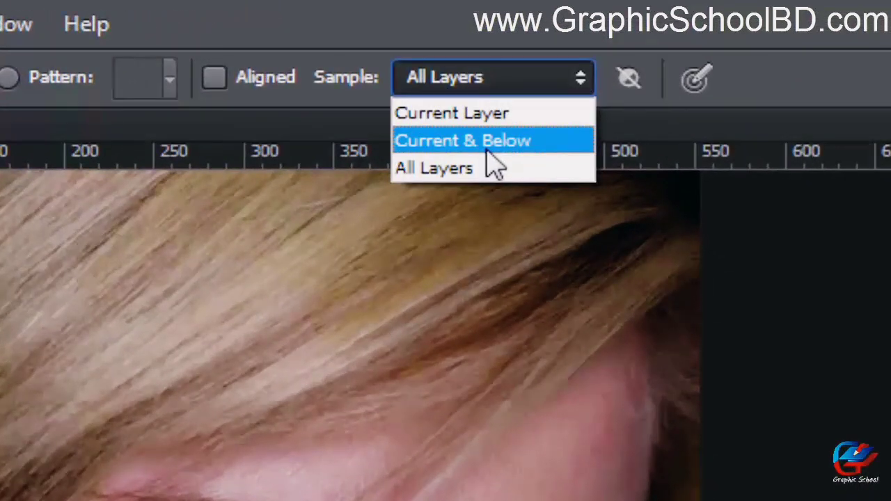
left_click(486, 148)
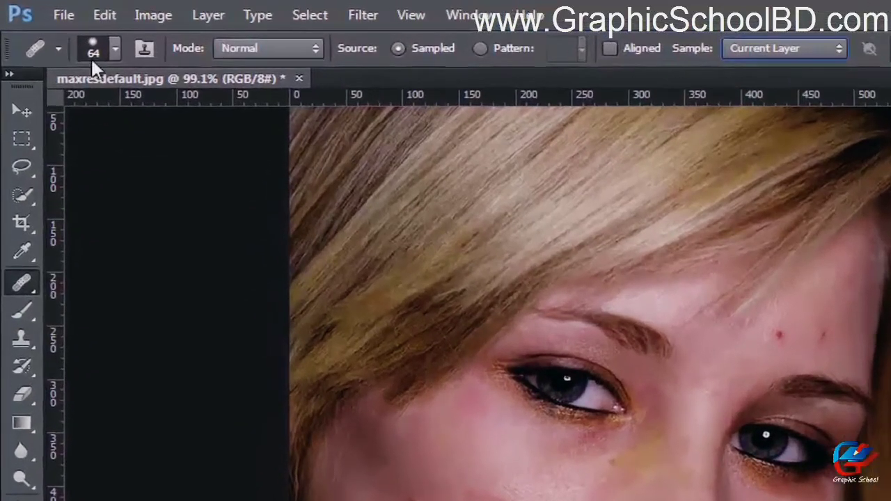
Set the Healing Brush size to 24 px and make Layer 1 the active layer.
left_click(97, 51)
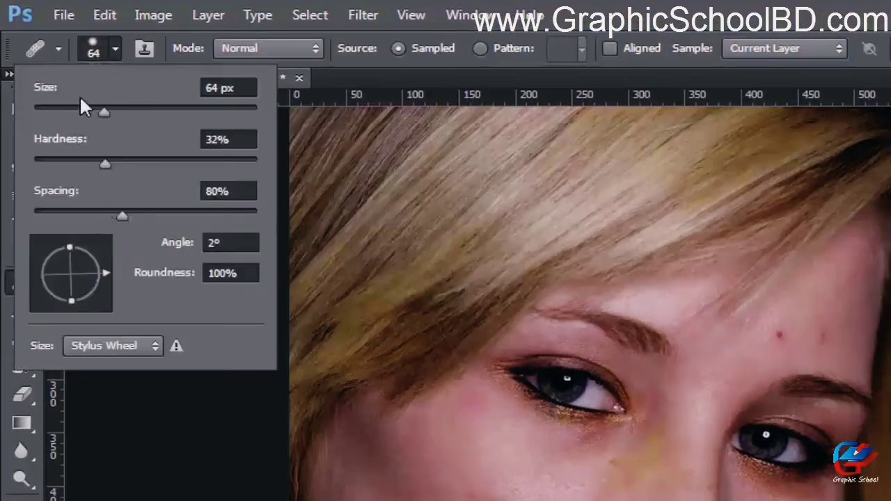
left_click_drag(103, 113, 59, 112)
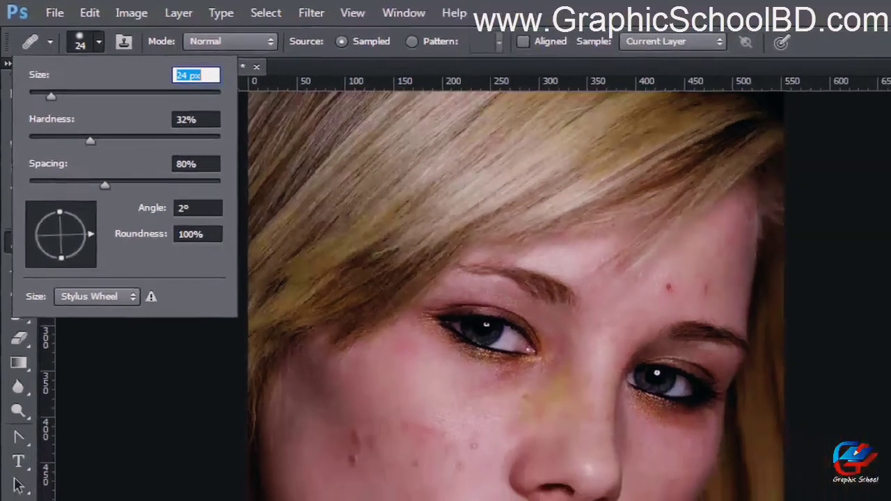
left_click(852, 307)
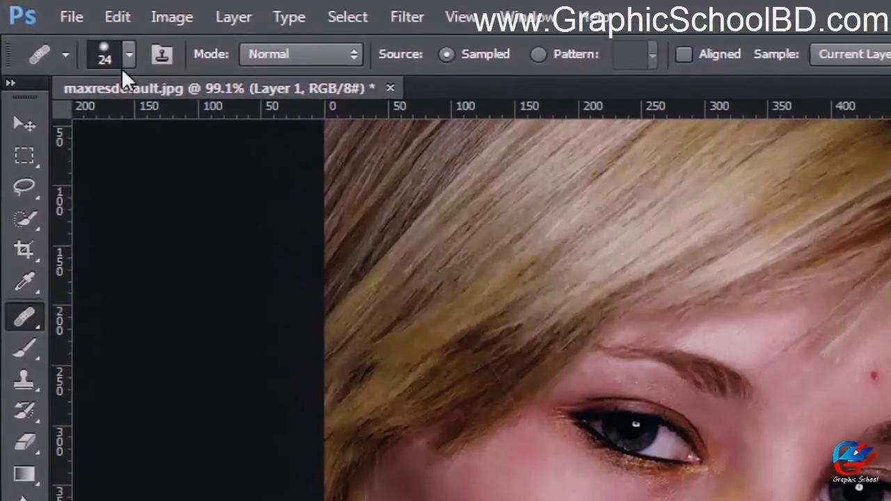
Enlarge the Healing Brush on Layer 1 to 150 px.
left_click(70, 29)
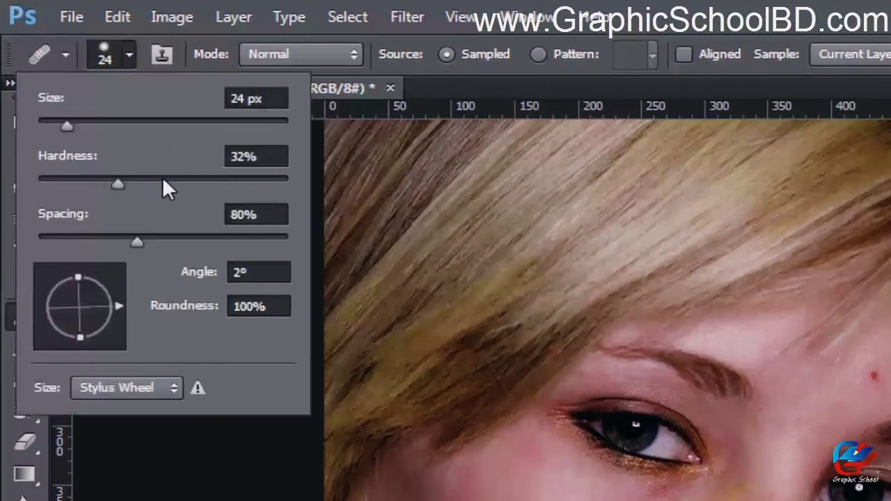
left_click(665, 10)
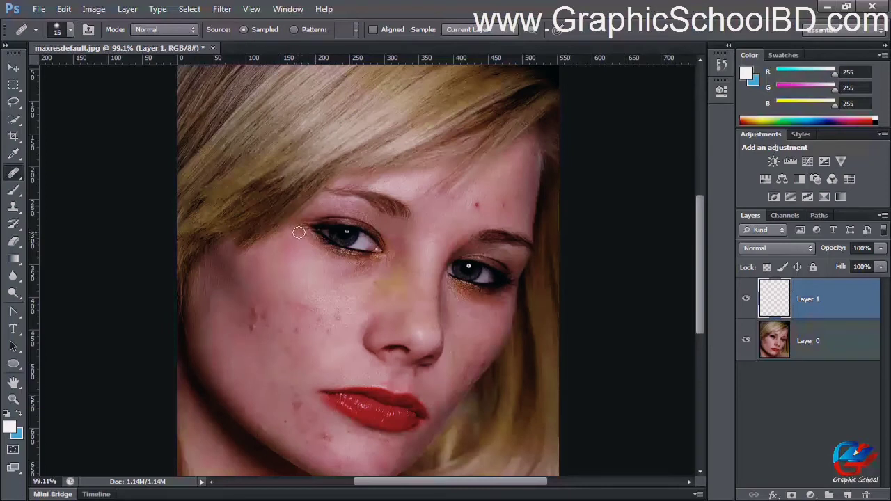
key("bracketleft")
key("bracketright")
key("bracketright")
key("bracketright")
key("bracketright")
key("bracketright")
key("bracketright")
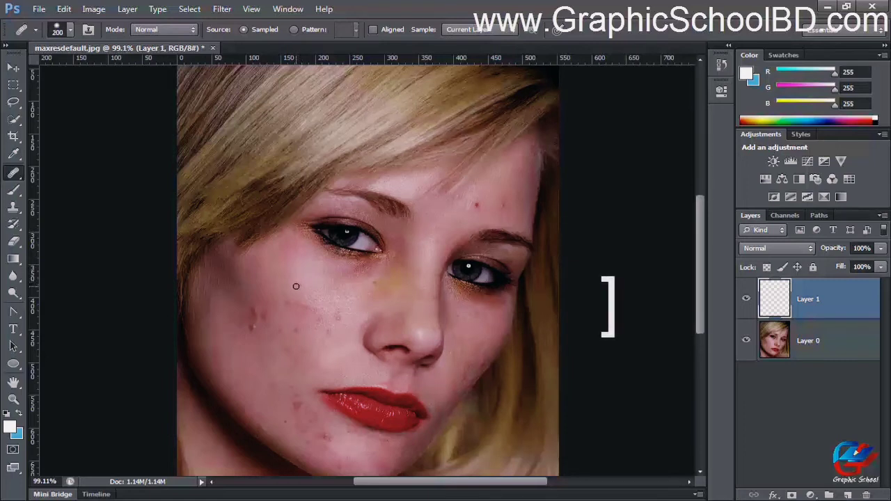
key("bracketleft")
key("bracketleft")
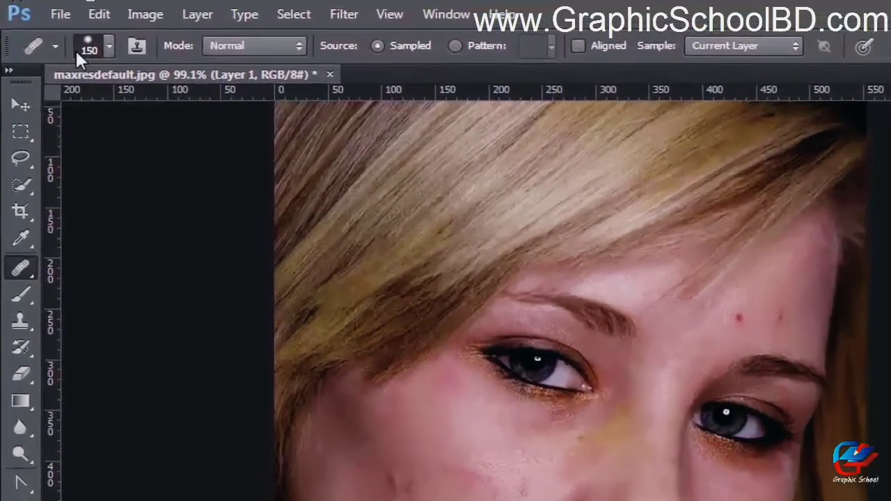
Open the Healing Brush settings over the portrait and try a roundness of 50%.
left_click(85, 35)
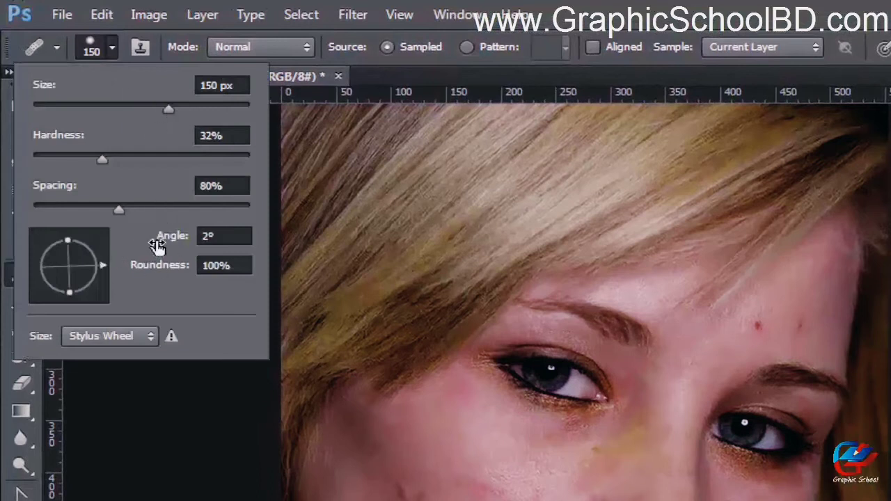
left_click(674, 38)
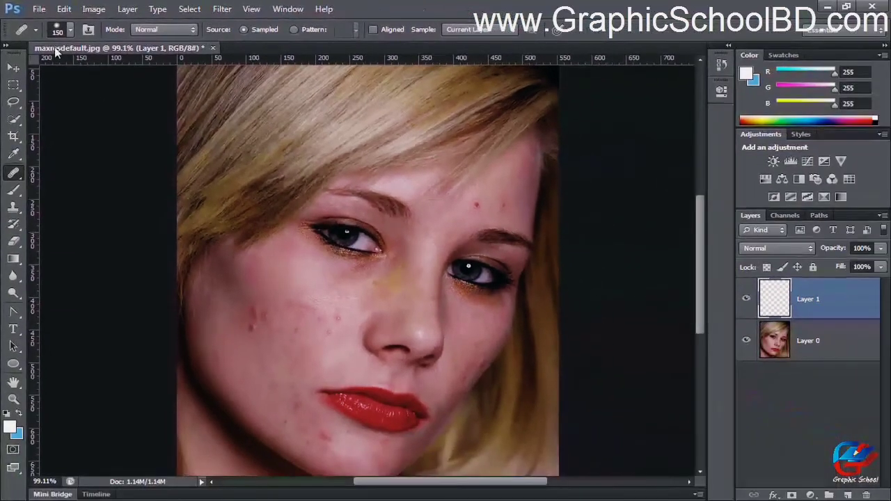
left_click(88, 46)
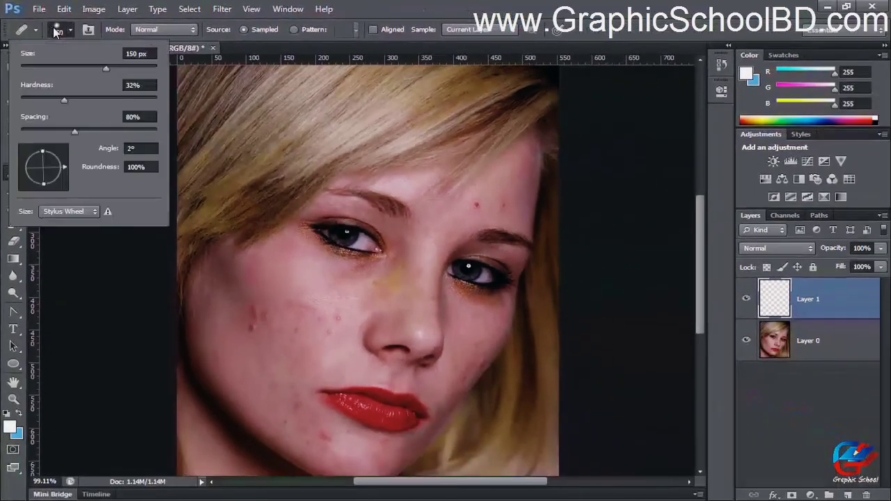
right_click(372, 225)
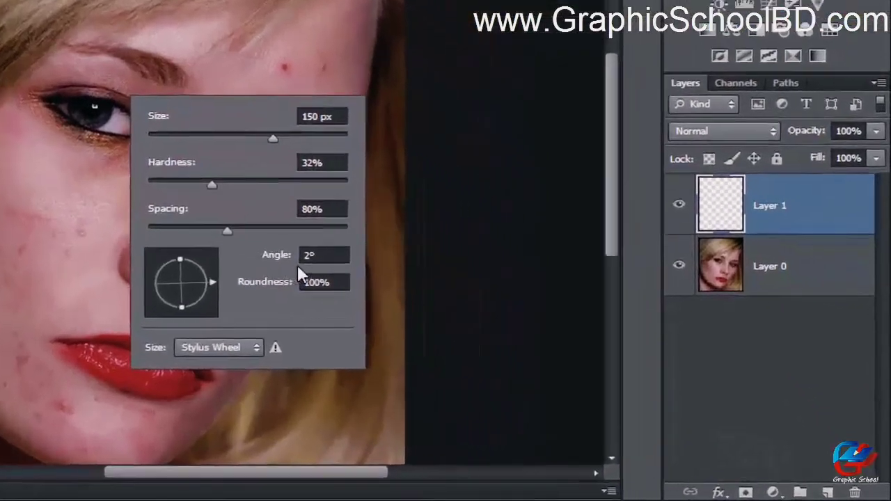
left_click(501, 334)
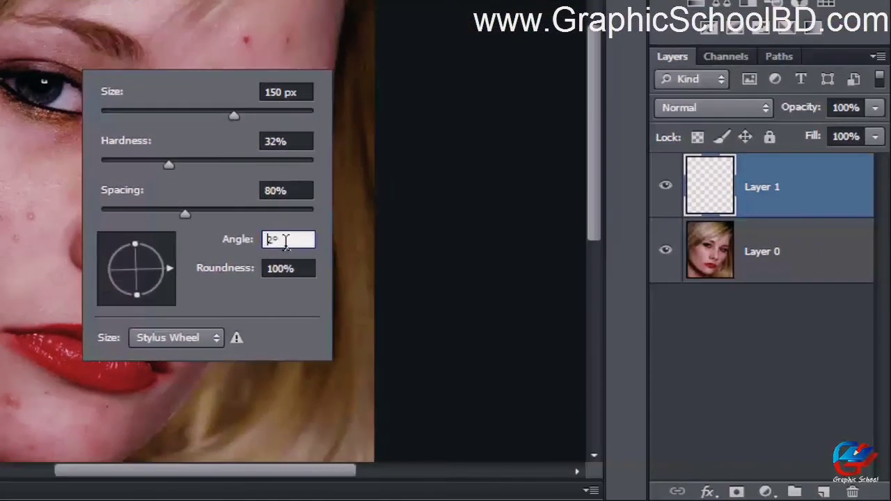
left_click(301, 273)
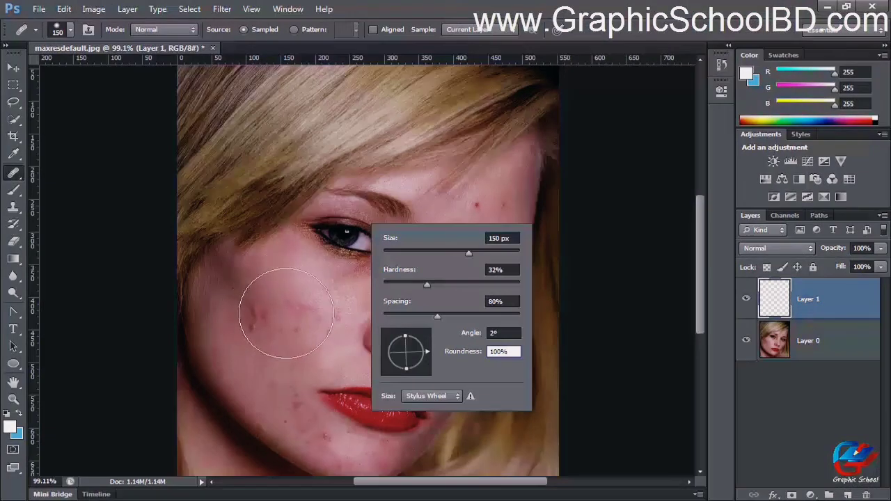
left_click_drag(510, 352, 467, 356)
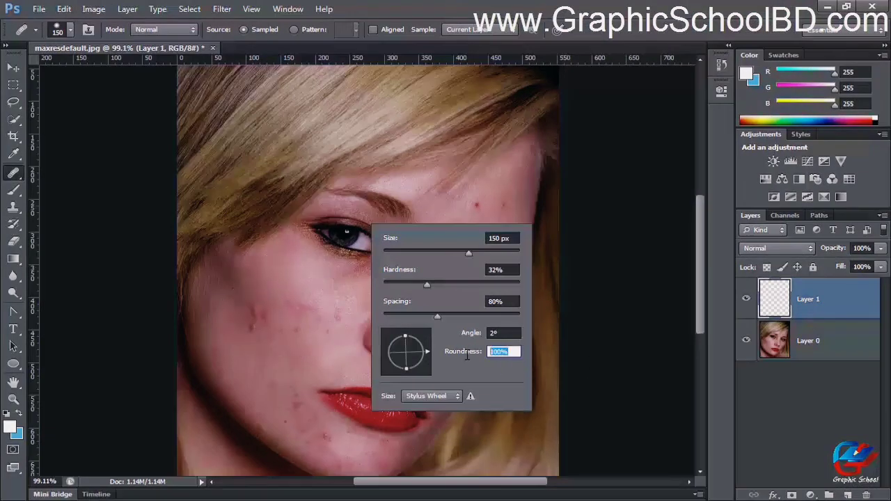
type("50")
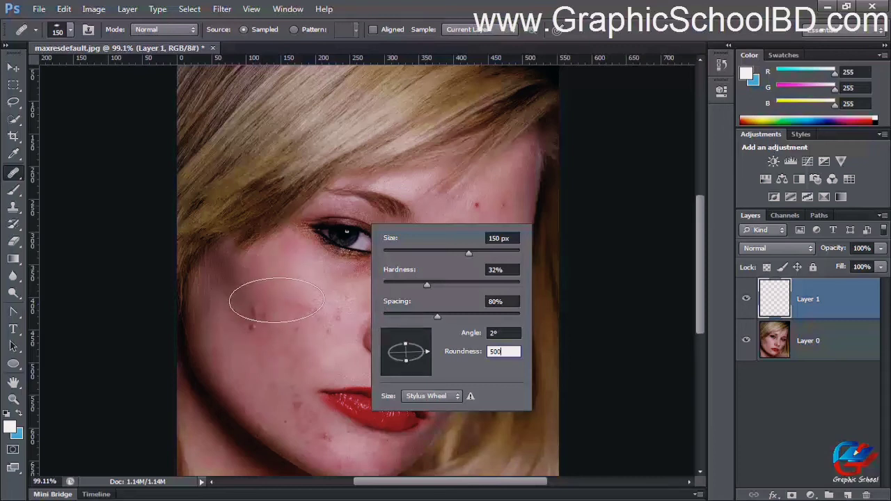
Try flattening the brush tip by setting its roundness to 0%.
left_click_drag(502, 352, 489, 351)
left_click(493, 352)
key("BackSpace")
key("BackSpace")
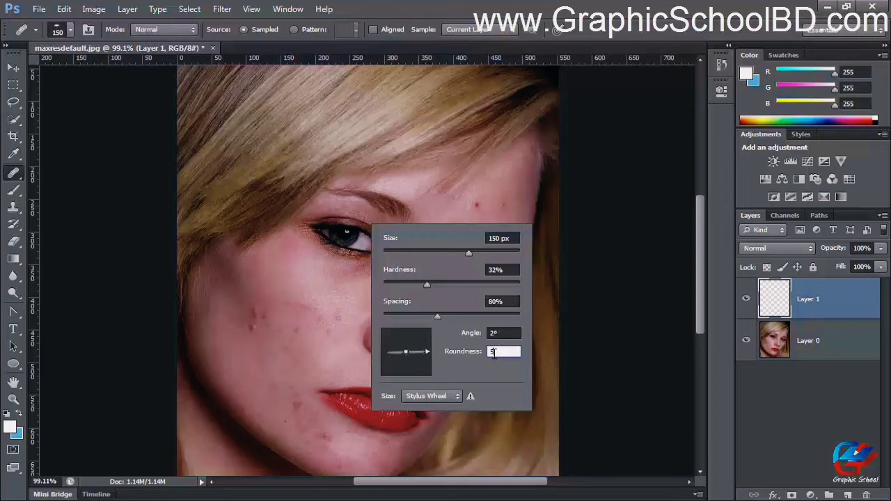
double_click(492, 351)
type("1")
key("Return")
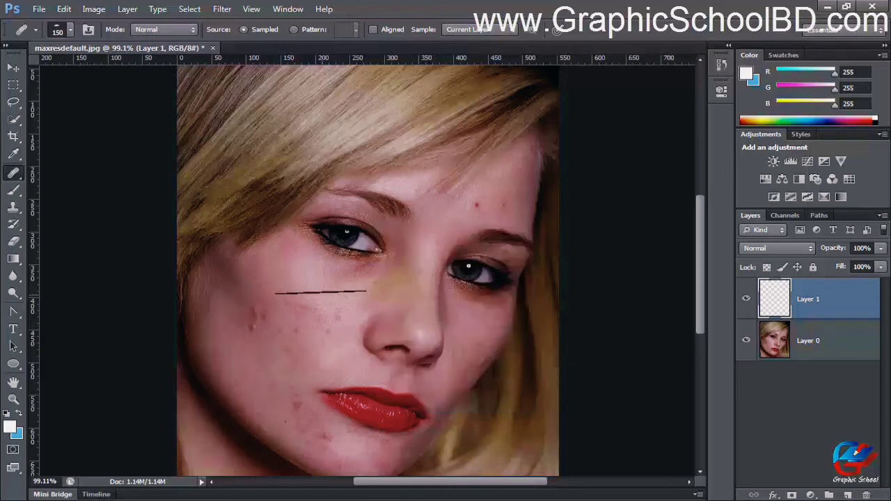
Set the brush roundness to 100% for a circular tip.
right_click(308, 219)
left_click_drag(454, 345, 403, 347)
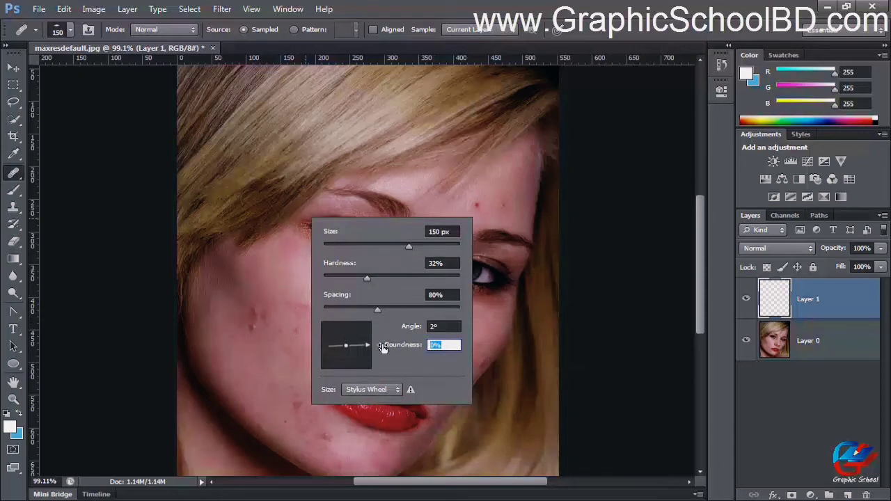
type("100")
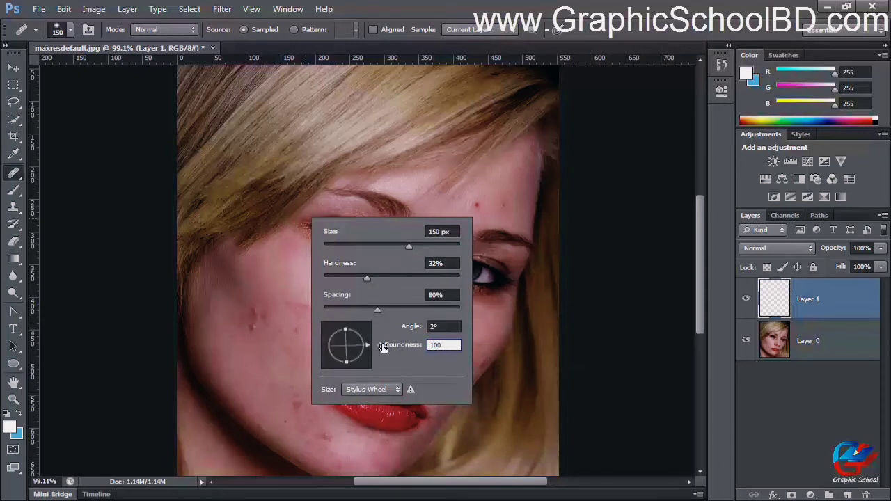
left_click(438, 327)
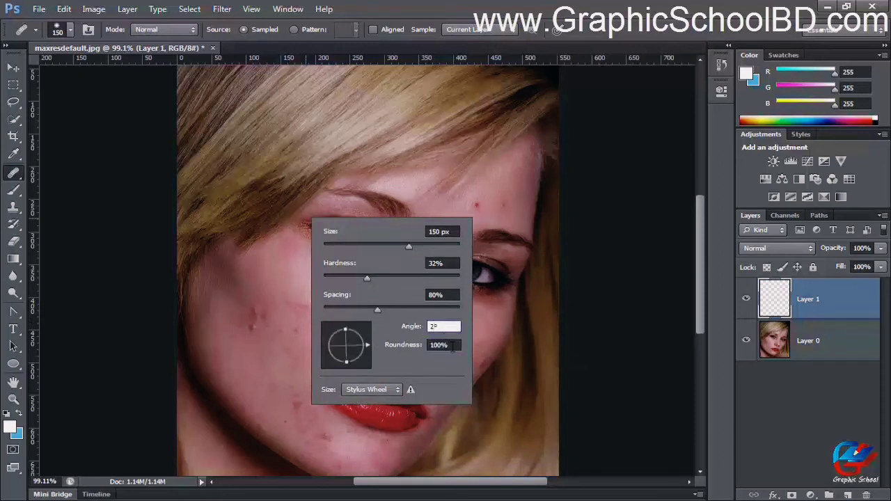
left_click(452, 347)
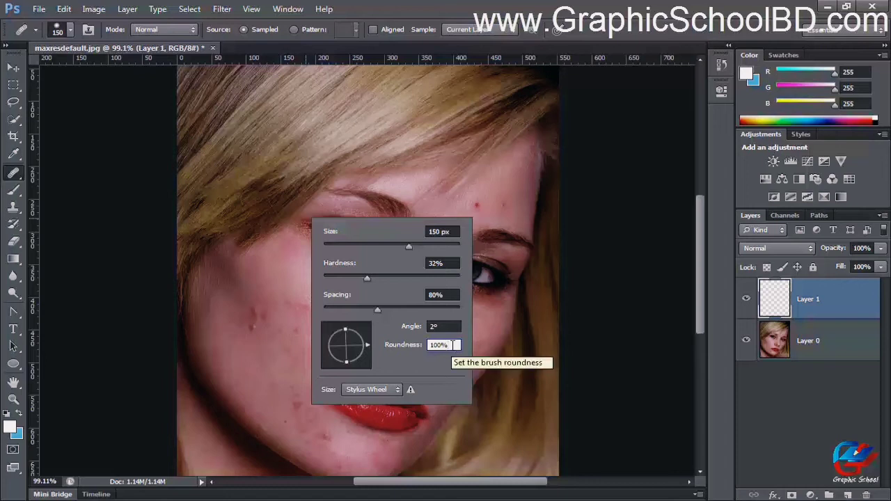
Try to set the brush angle to 181° and dismiss the range warning.
left_click(435, 327)
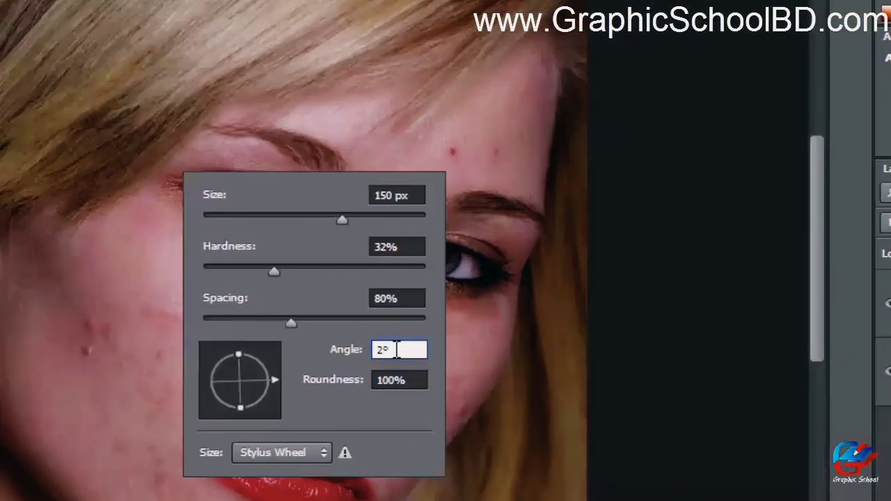
left_click_drag(397, 349, 369, 356)
left_click(402, 354)
double_click(399, 351)
type("181")
key("Return")
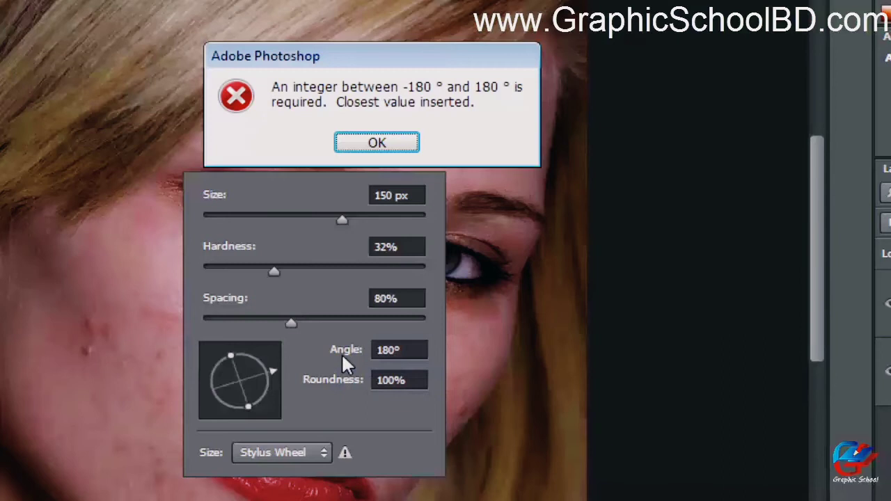
left_click(389, 145)
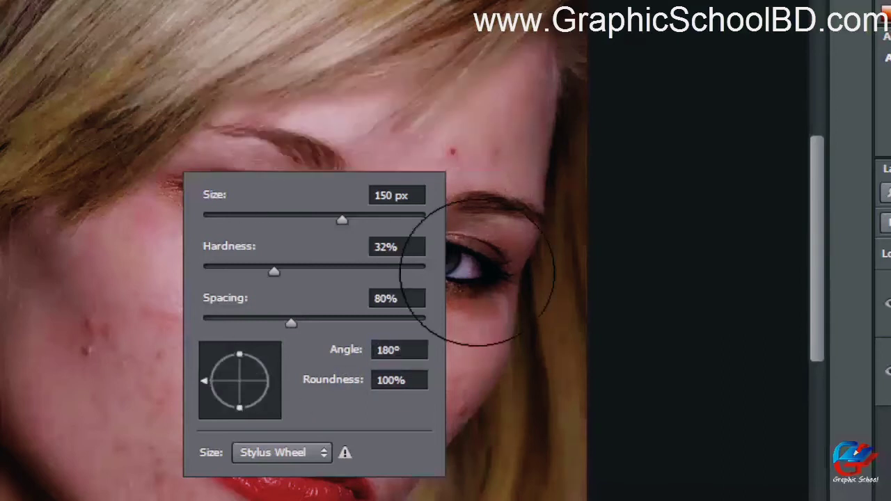
Set the brush size to 187 px and the angle to 44°, and close the brush settings.
left_click_drag(279, 201, 319, 210)
mouse_move(216, 375)
left_mouse_down()
mouse_move(229, 351)
mouse_move(253, 354)
mouse_move(222, 358)
left_mouse_up()
key("Tab")
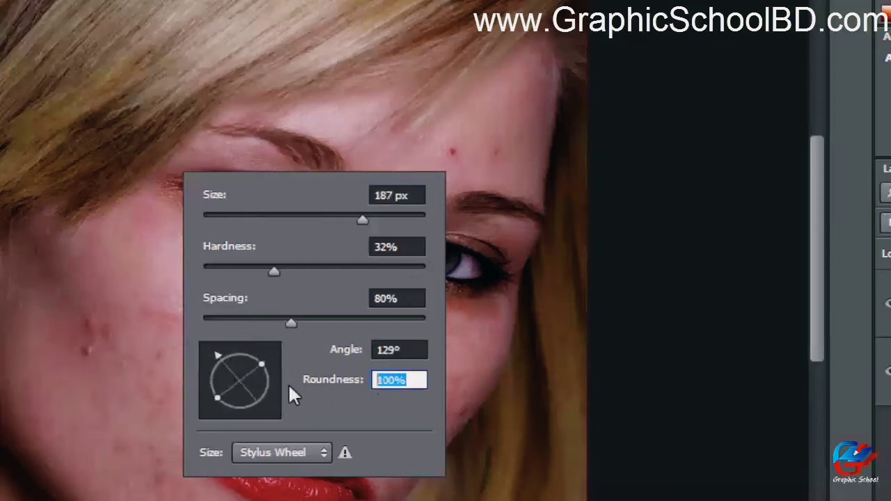
type("500")
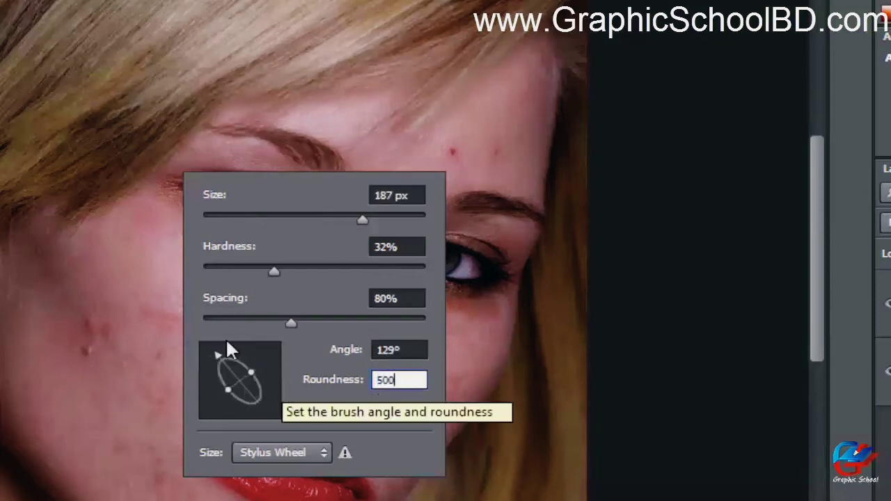
left_click_drag(215, 354, 263, 360)
left_click(393, 142)
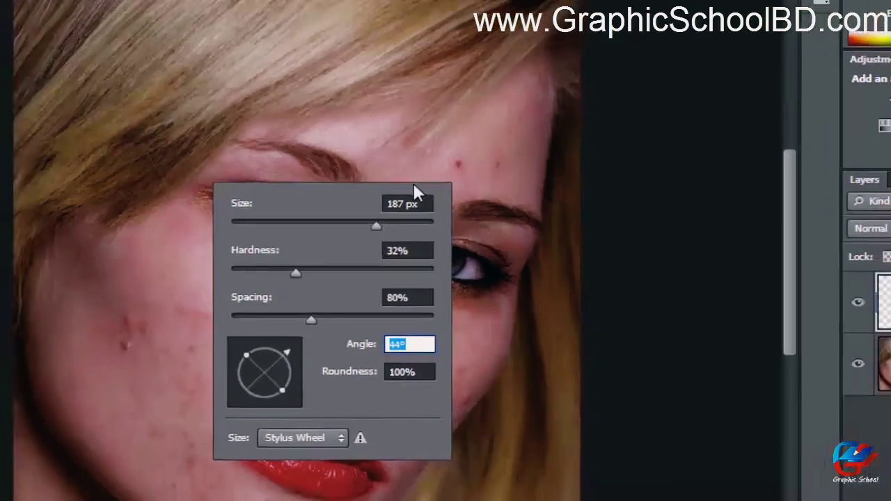
left_click(636, 158)
left_click(423, 176)
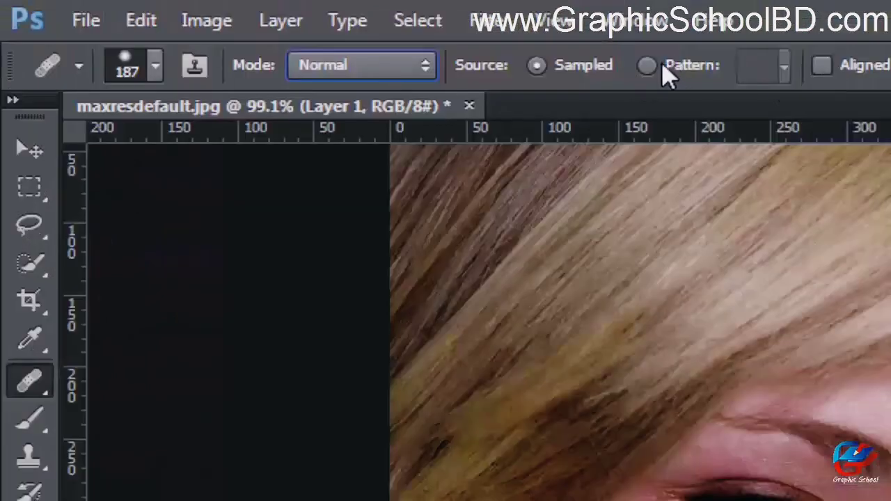
Try Pattern as the healing source, choosing the olive swatch and switching to the tan one.
left_click(662, 67)
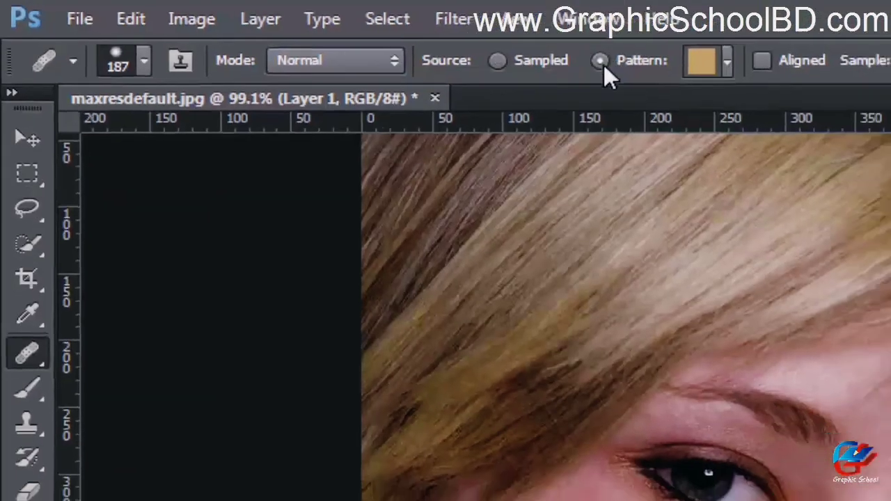
scroll(458, 170, "up", 4)
scroll(358, 162, "down", 3)
scroll(389, 379, "up", 4)
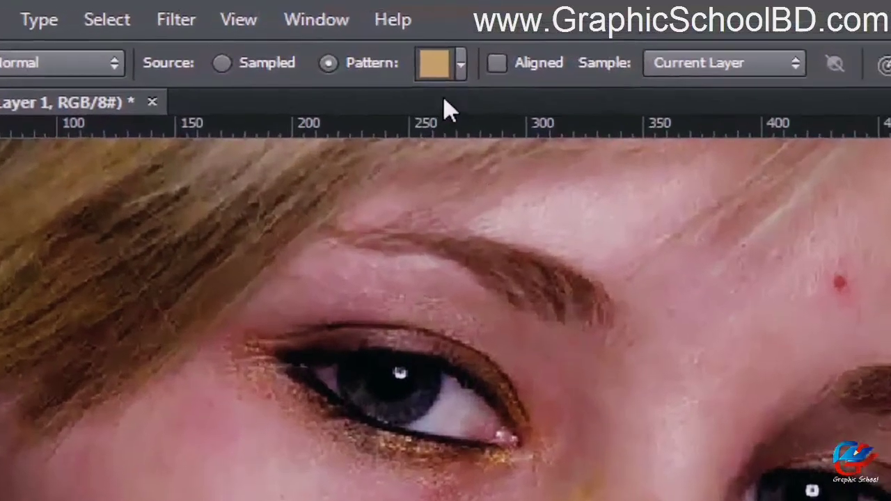
left_click(355, 29)
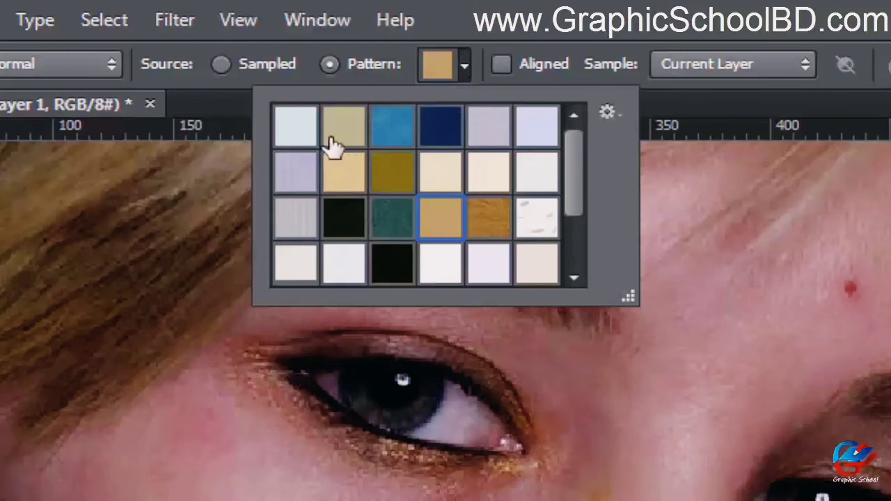
left_click_drag(574, 130, 555, 120)
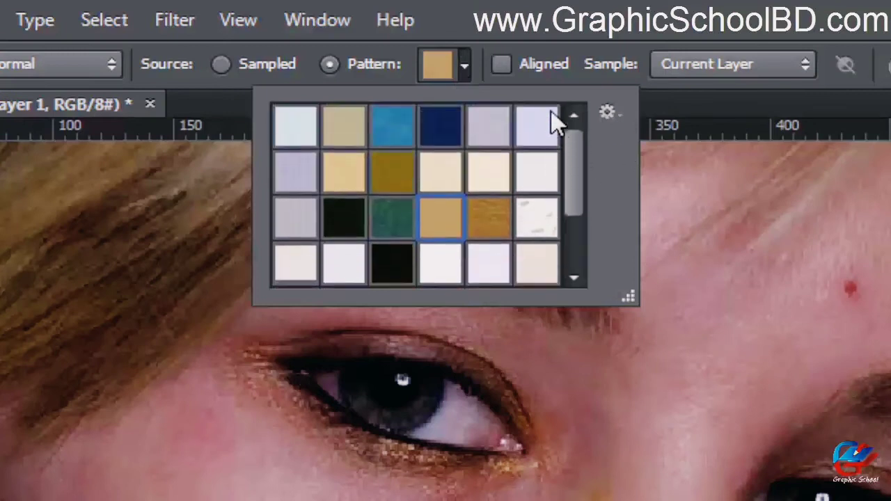
left_click(394, 171)
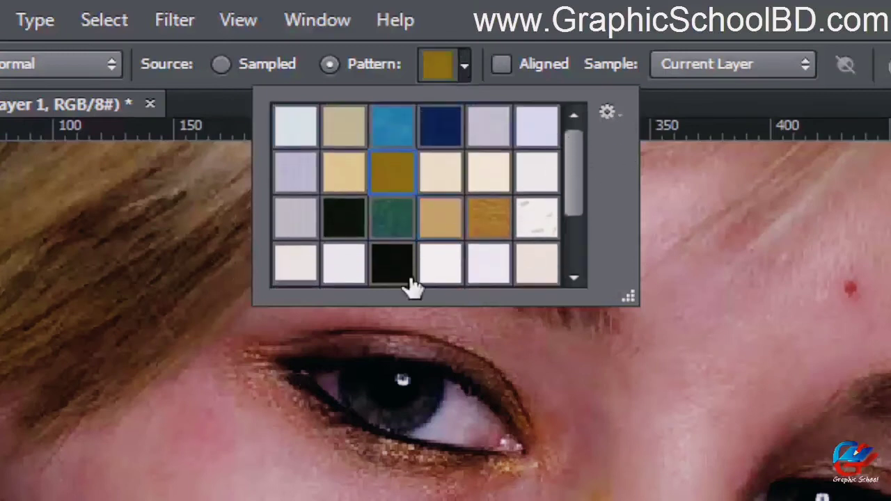
left_click(436, 217)
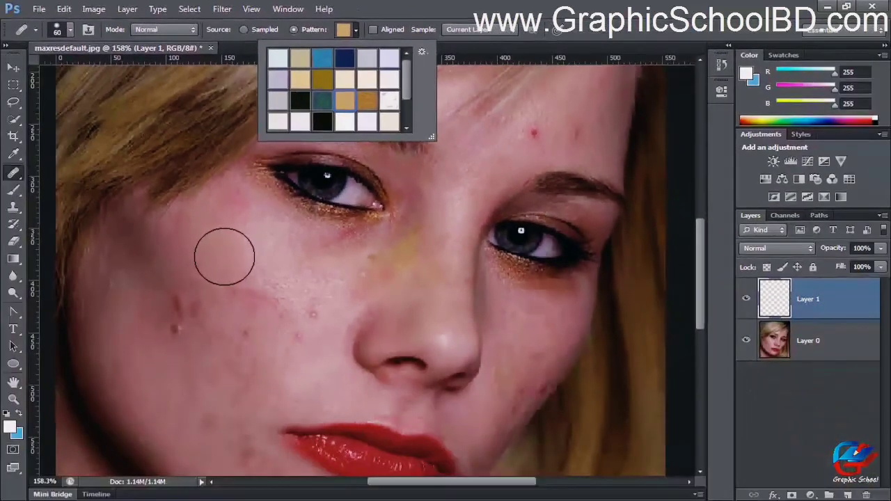
left_click(584, 14)
scroll(265, 241, "down", 1)
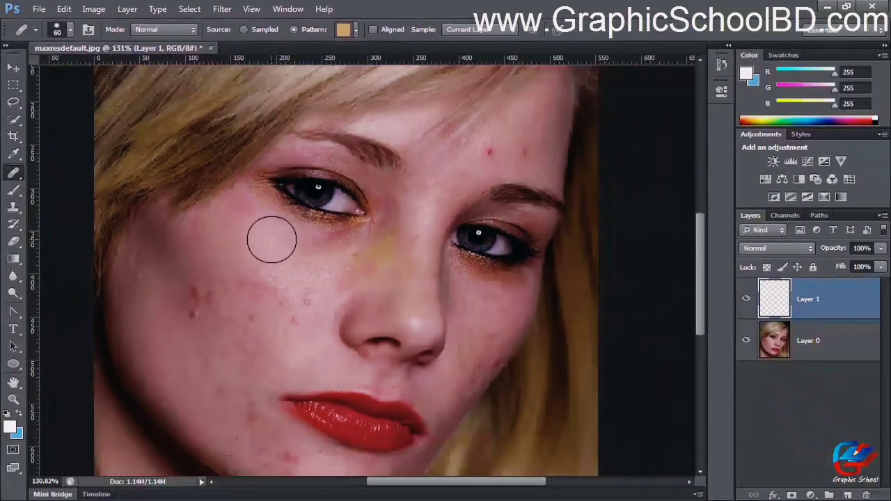
Set the healing source to Sampled and try to heal the cheek on Layer 1 without defining a source point.
left_click(244, 29)
scroll(270, 306, "up", 2)
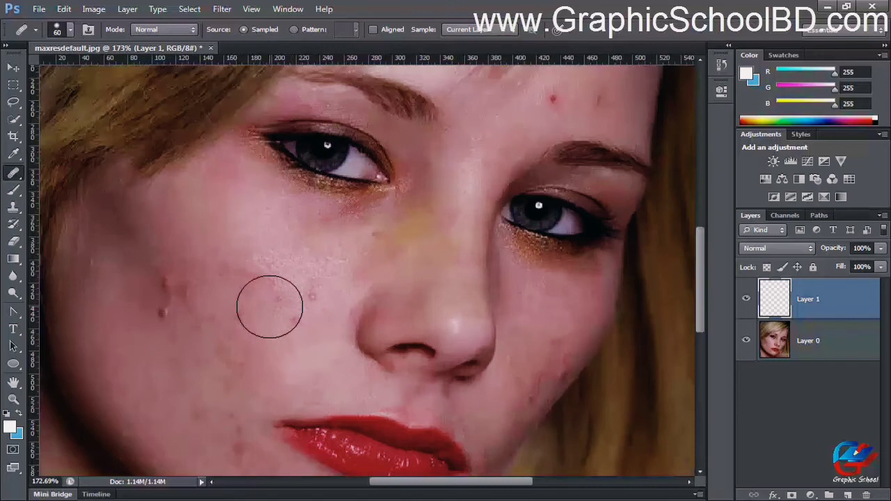
left_click(208, 240)
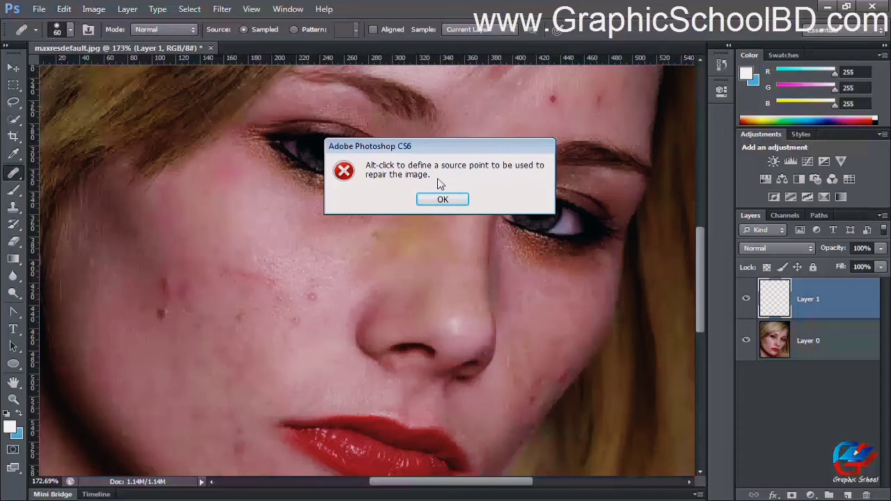
key("alt")
left_click(446, 200)
scroll(196, 302, "up", 2)
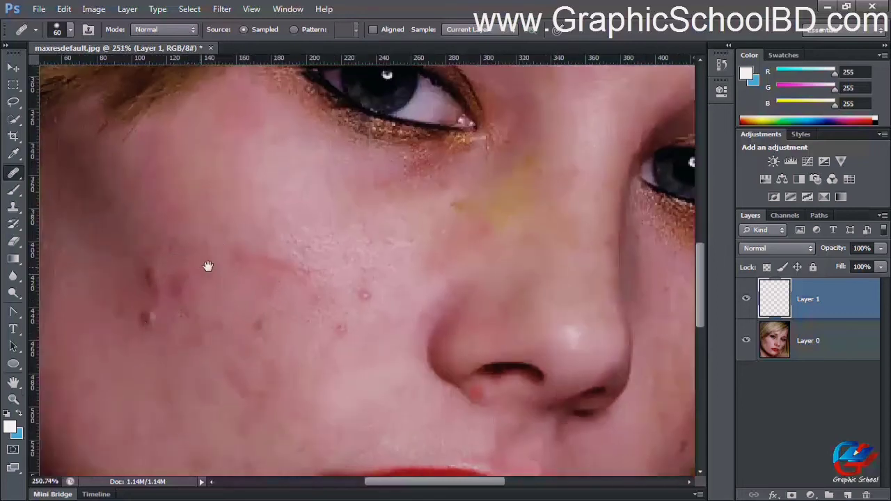
Reduce the Healing Brush size to 15 px to fit the small dark spot in the middle of the cheek.
left_click_drag(207, 267, 345, 288)
left_click_drag(423, 302, 370, 239)
key("bracketleft")
key("bracketleft")
key("bracketleft")
key("bracketleft")
key("bracketleft")
key("bracketleft")
key("bracketleft")
key("bracketleft")
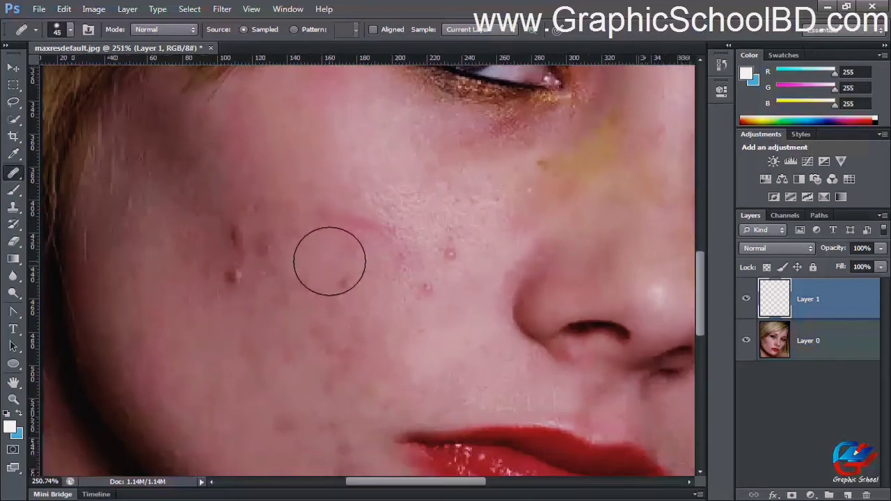
scroll(337, 263, "up", 1)
scroll(337, 263, "up", 1)
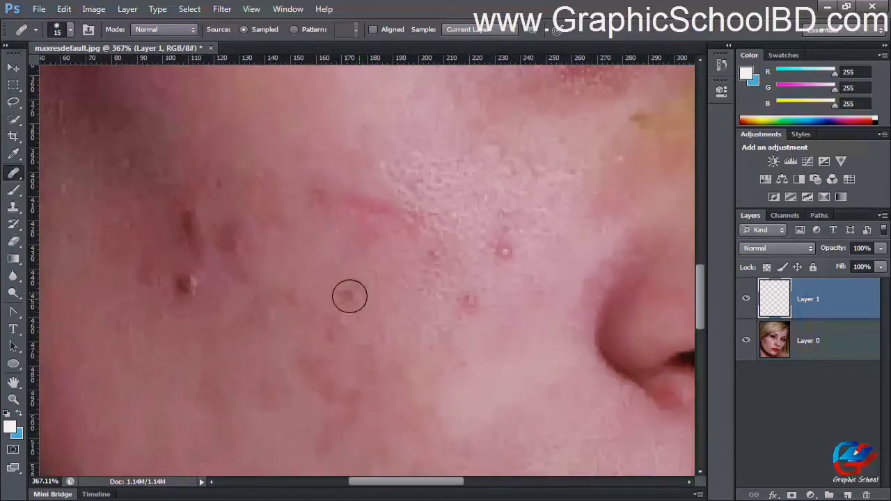
left_click(348, 296)
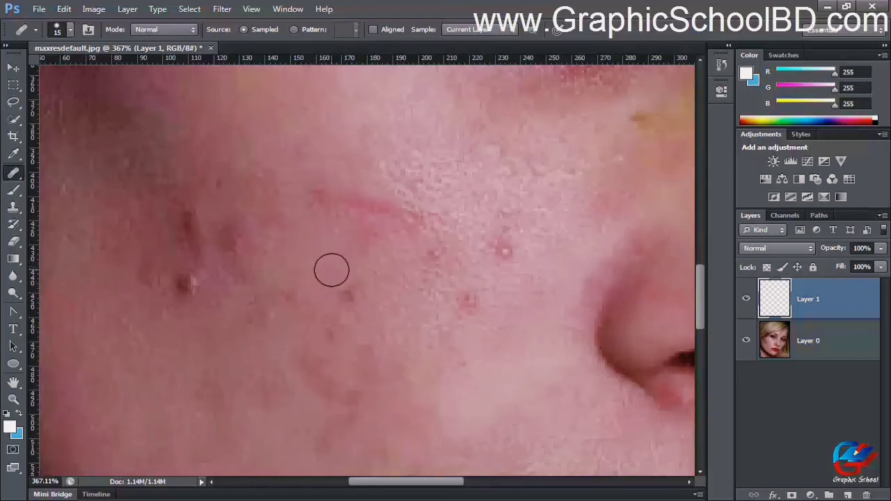
Sample clean skin just beside the small dark cheek spot as the healing source.
key("alt")
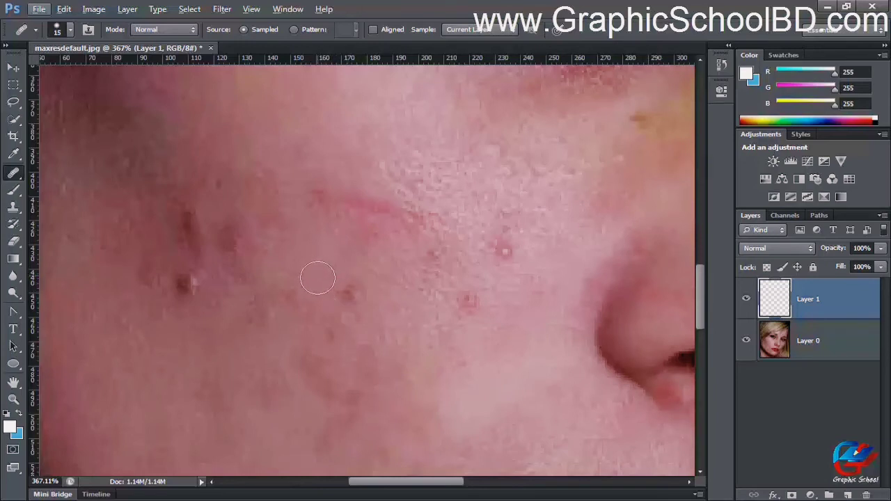
key("alt")
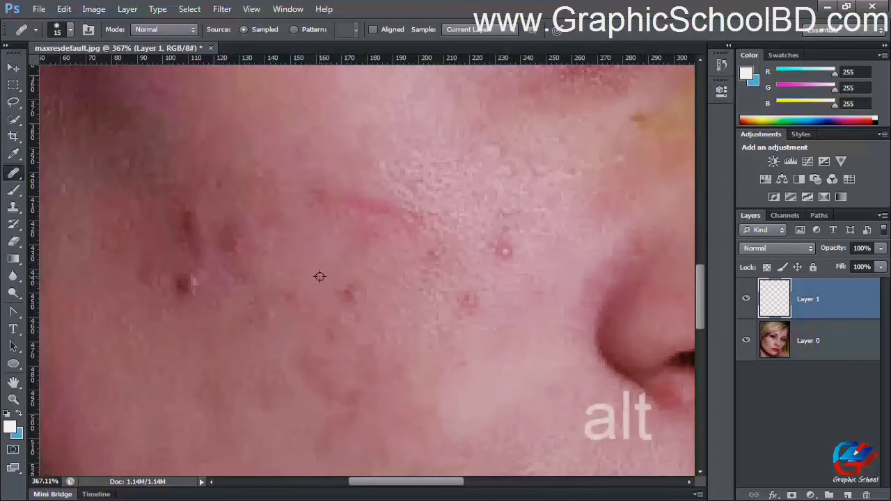
left_click(320, 277, "alt")
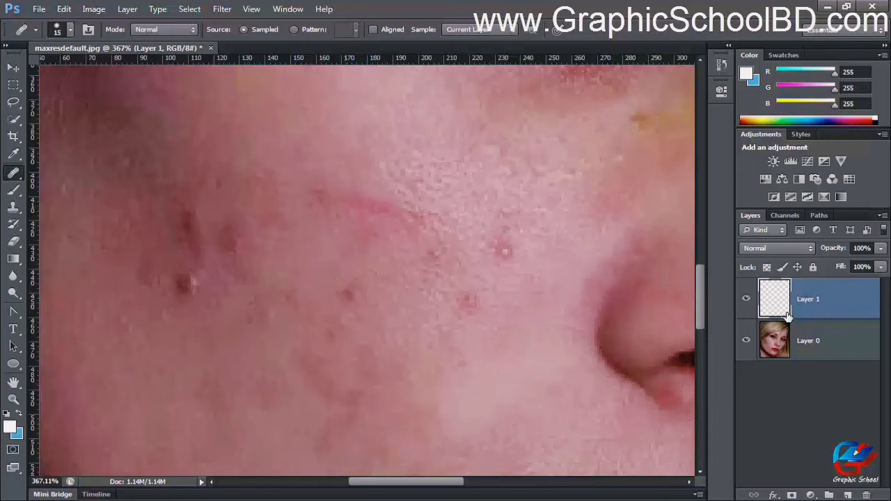
Keep Layer 1 as the active layer and set the healing sample to Current & Below.
left_click(808, 340)
left_click(815, 307)
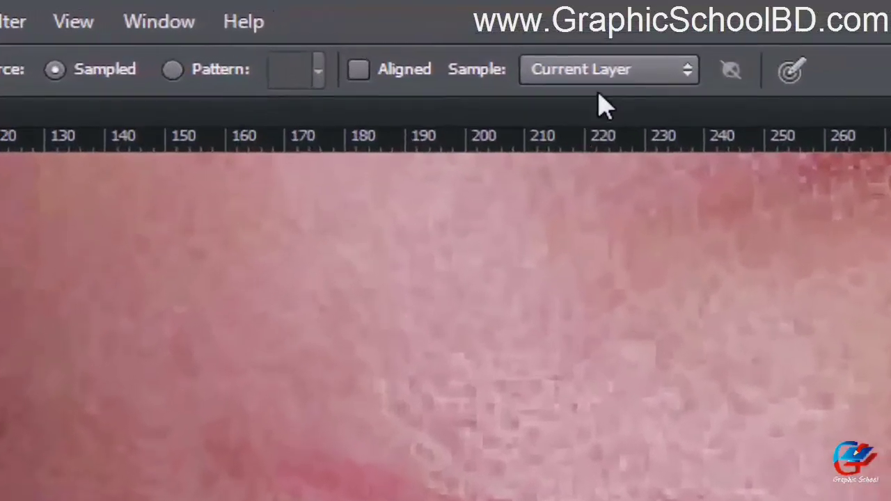
left_click(479, 29)
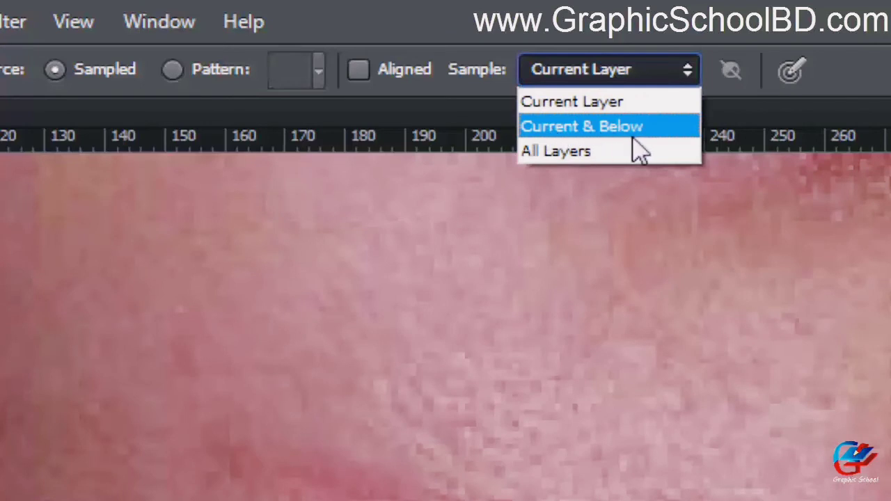
left_click(620, 131)
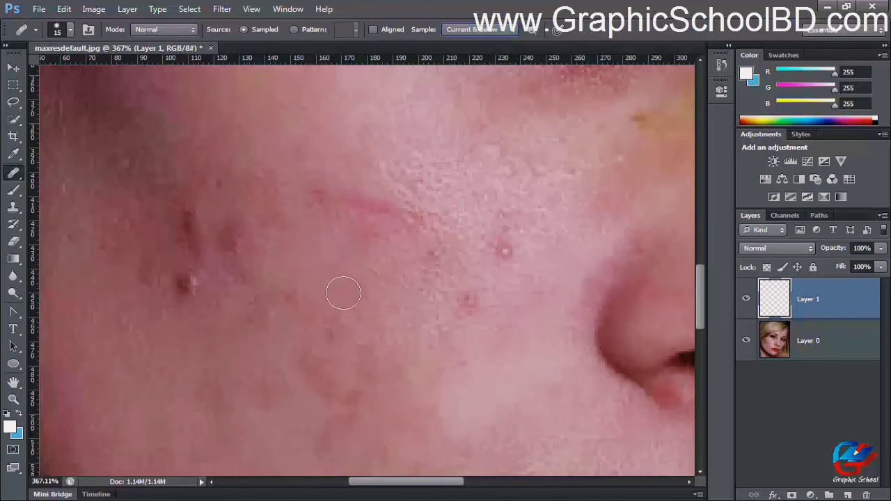
Heal the small dark spot in the middle of the cheek on Layer 1.
left_click(524, 332)
left_click_drag(390, 281, 321, 293)
scroll(346, 300, "up", 1)
left_click_drag(195, 317, 366, 320)
left_click_drag(460, 328, 253, 323)
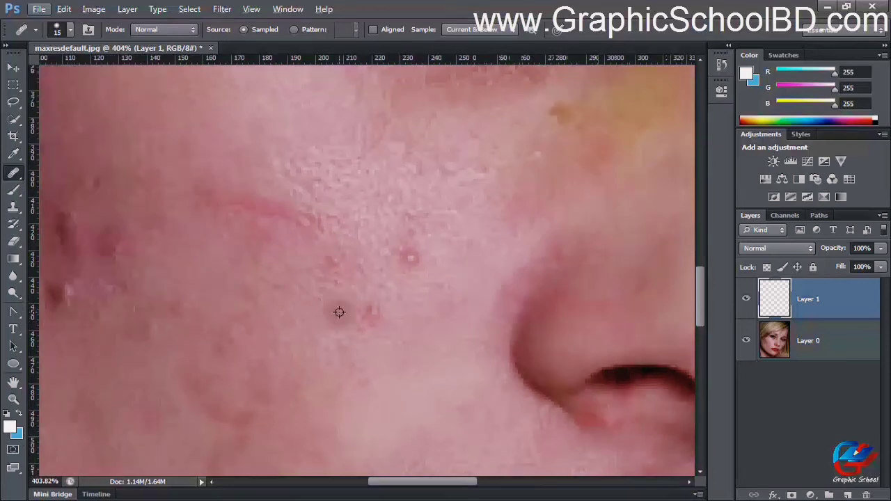
Sample clean skin beside the lower red spot between cheek and nostril, and heal it with a 20 px brush.
key("alt")
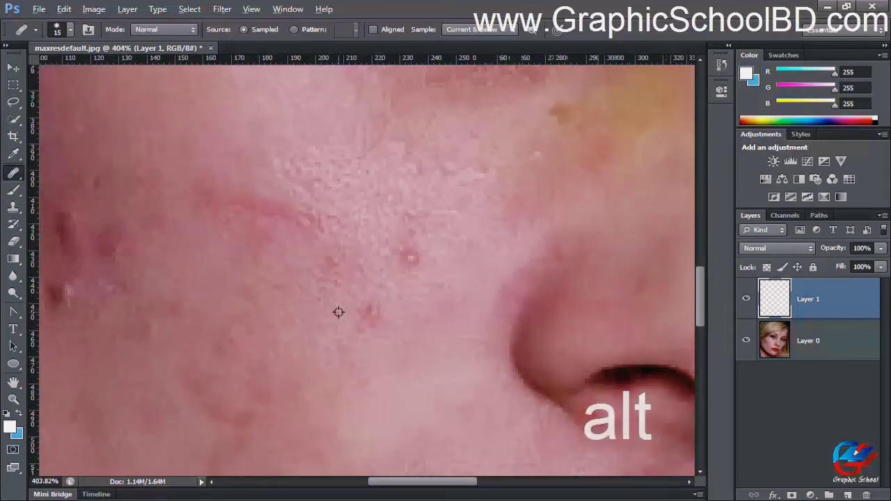
left_click(338, 312, "alt")
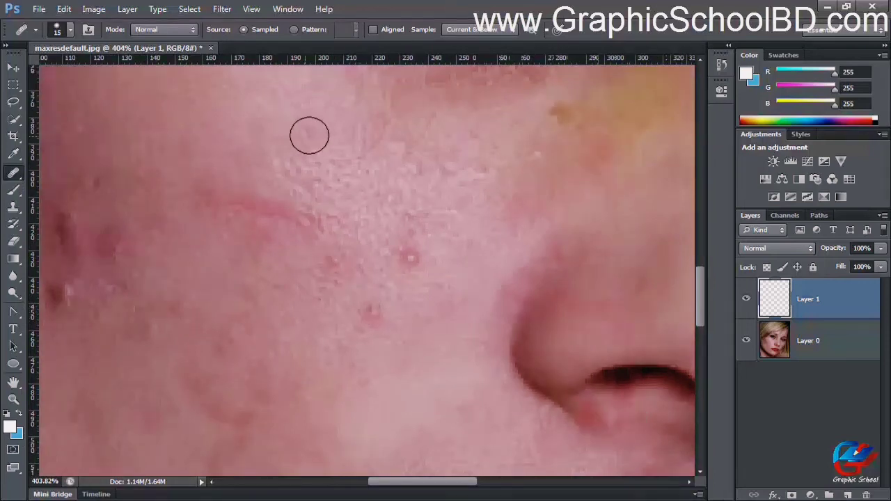
left_click_drag(76, 233, 239, 191)
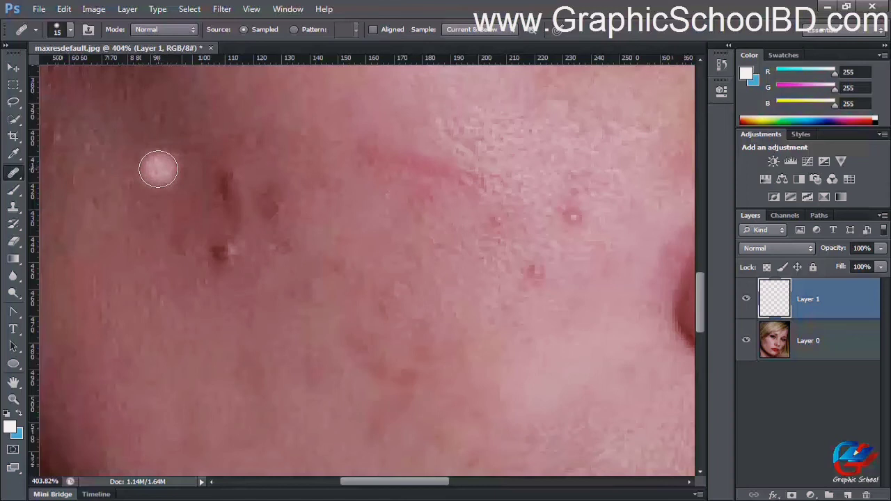
left_click(155, 172)
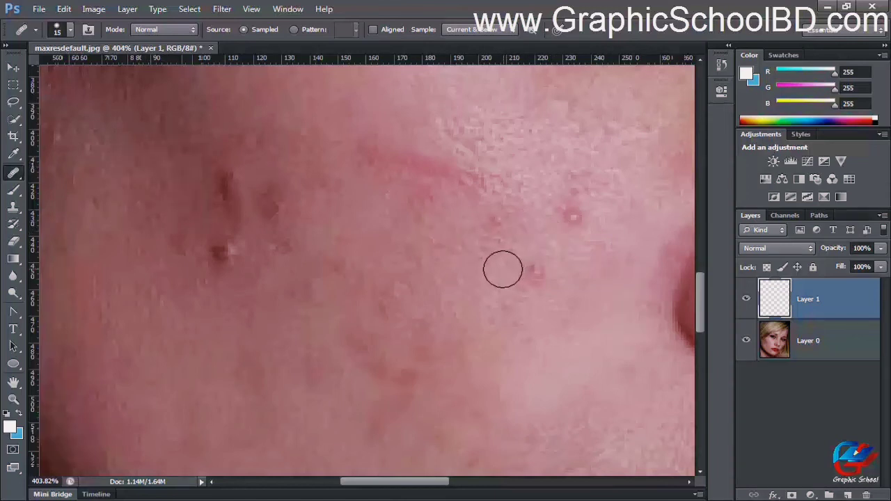
left_click(337, 153)
left_click_drag(414, 175, 312, 209)
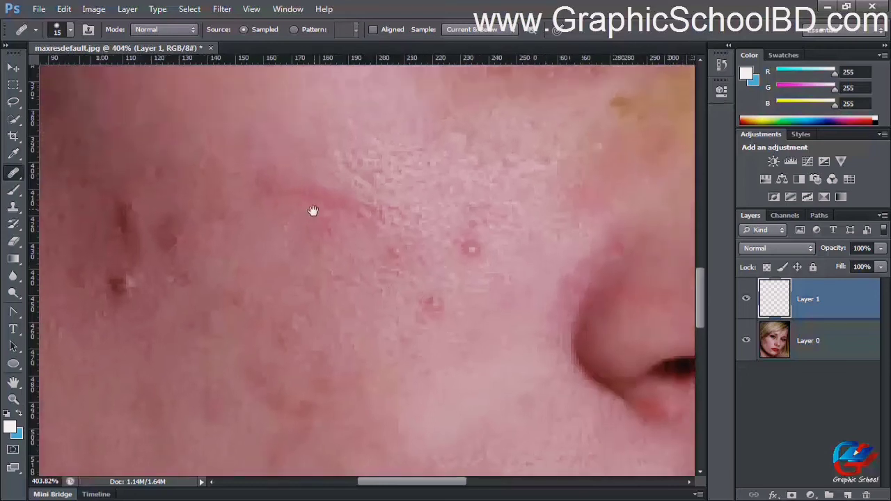
left_click_drag(486, 288, 467, 284)
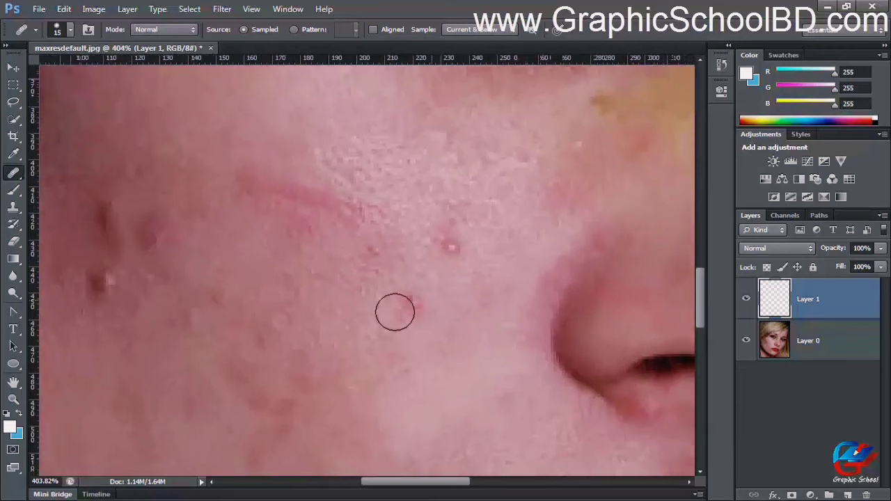
left_click_drag(377, 317, 388, 297)
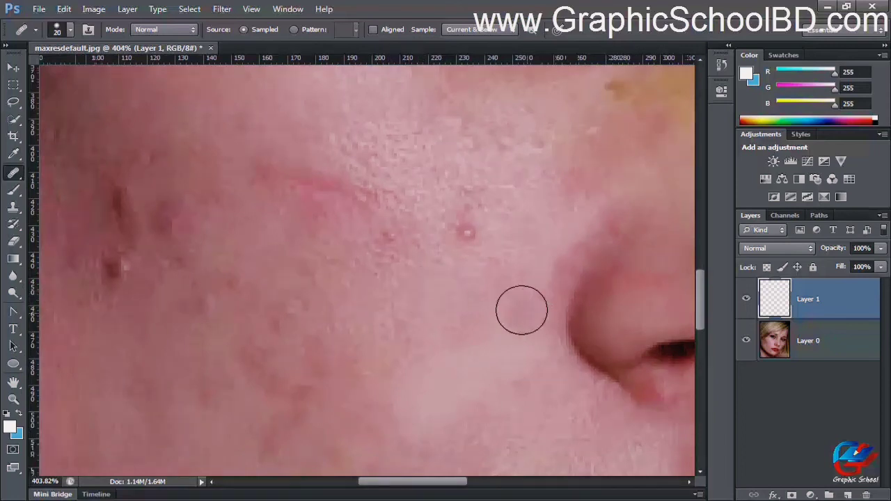
Try to heal the red forehead spot above the eyebrow, and undo each attempt.
scroll(442, 296, "down", 3)
left_click_drag(546, 248, 315, 311)
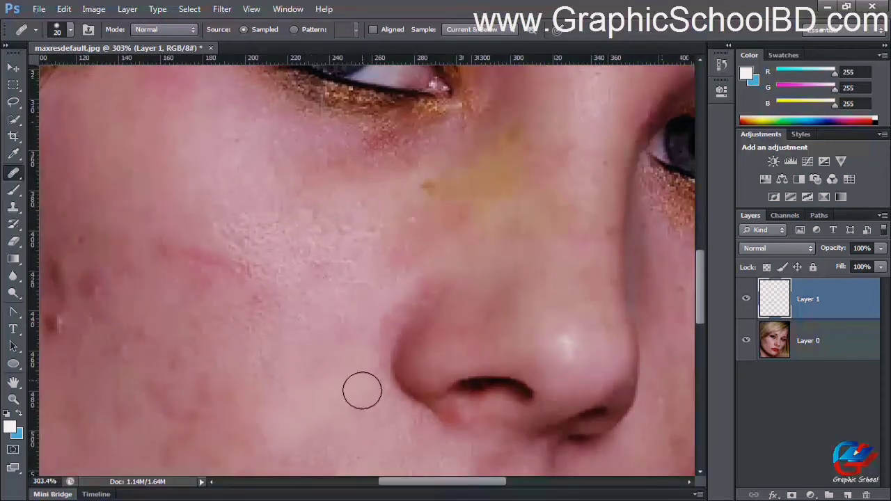
scroll(334, 333, "down", 3)
left_click_drag(367, 317, 187, 419)
left_click_drag(468, 166, 298, 274)
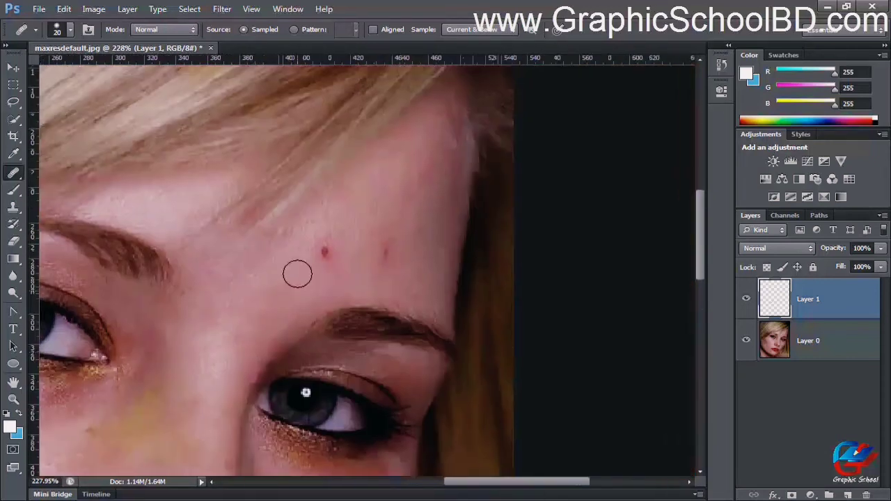
scroll(298, 274, "up", 3)
scroll(264, 310, "up", 4)
left_click(317, 288)
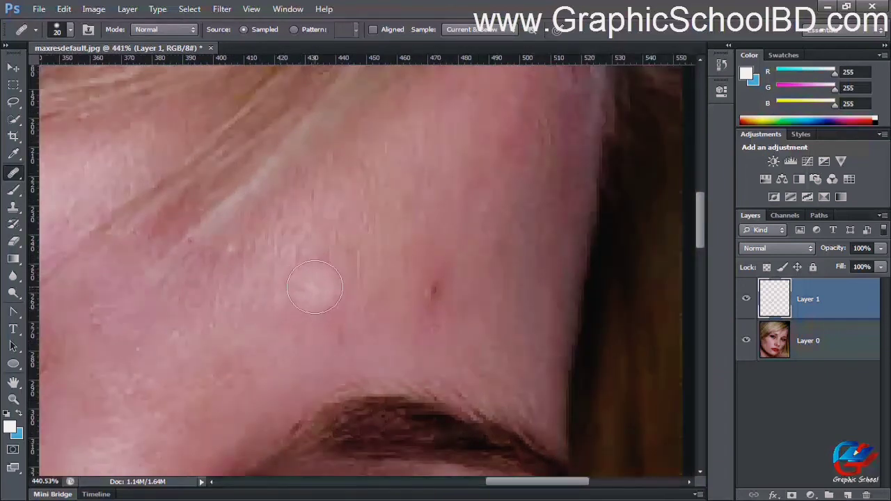
key("ctrl+z")
left_click(319, 293)
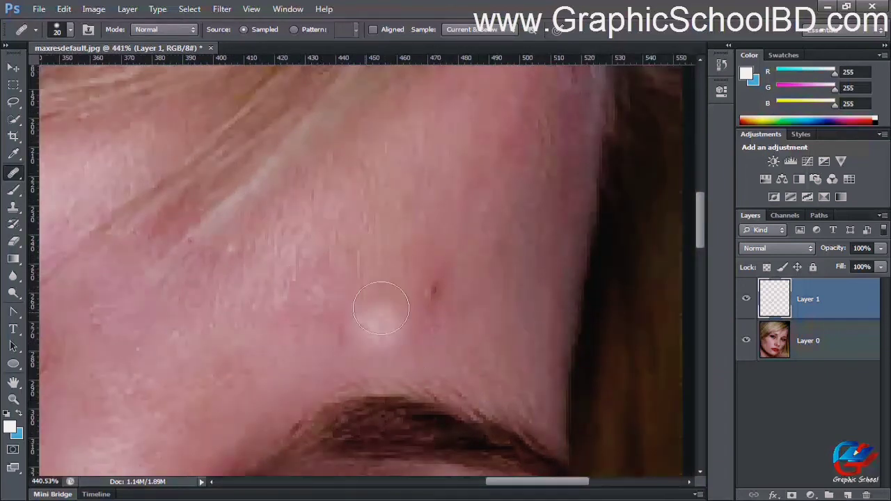
scroll(381, 308, "down", 3)
scroll(328, 348, "up", 5)
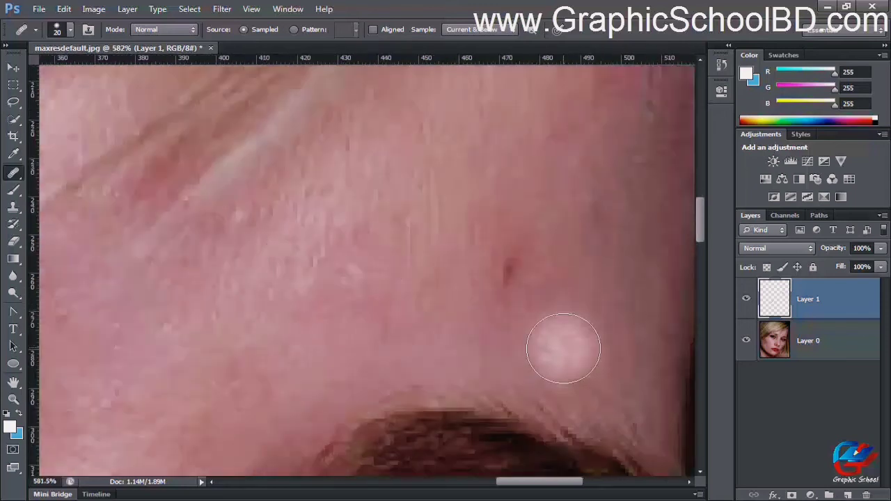
key("ctrl+z")
Sample clean skin next to the red forehead spot above the eyebrow and heal the spot.
scroll(345, 316, "up", 1)
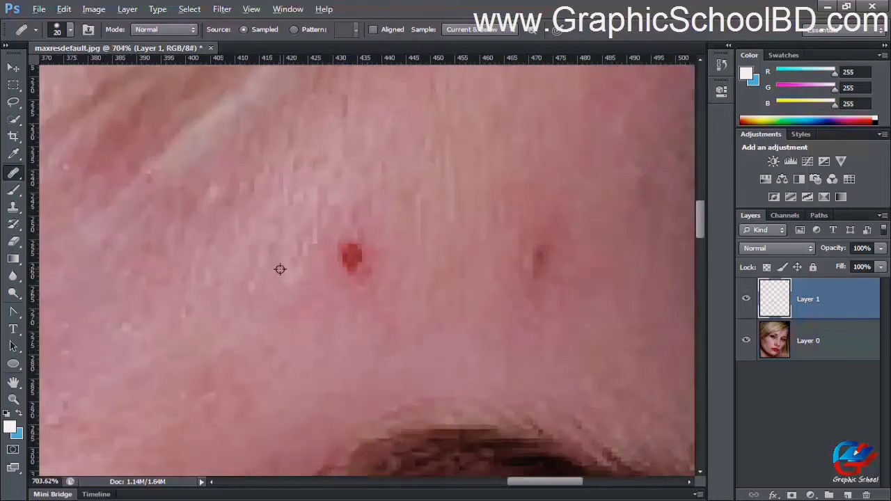
left_click(352, 259)
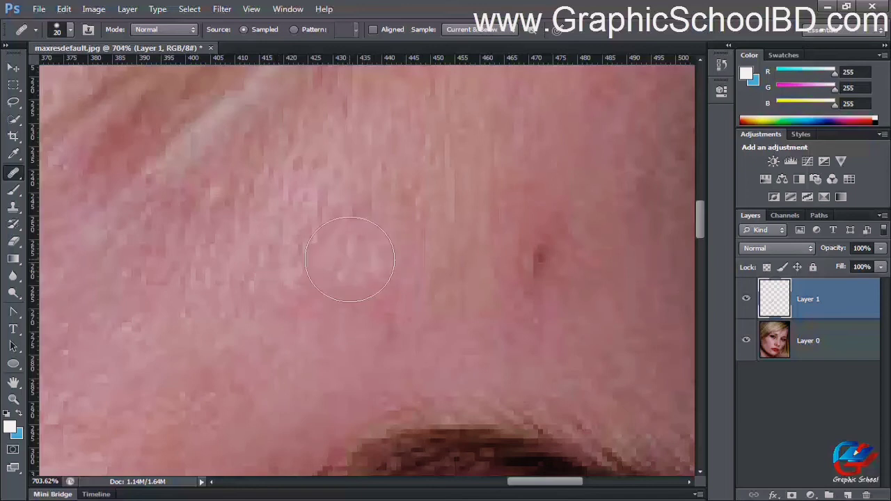
scroll(352, 264, "down", 3)
scroll(436, 342, "down", 2)
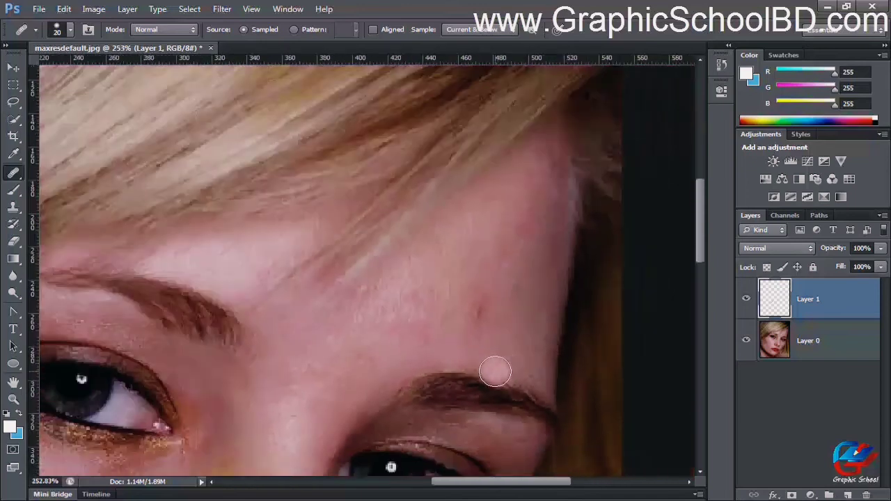
Sample skin beside the remaining dark forehead spot near the temple and heal that spot.
scroll(497, 368, "up", 1)
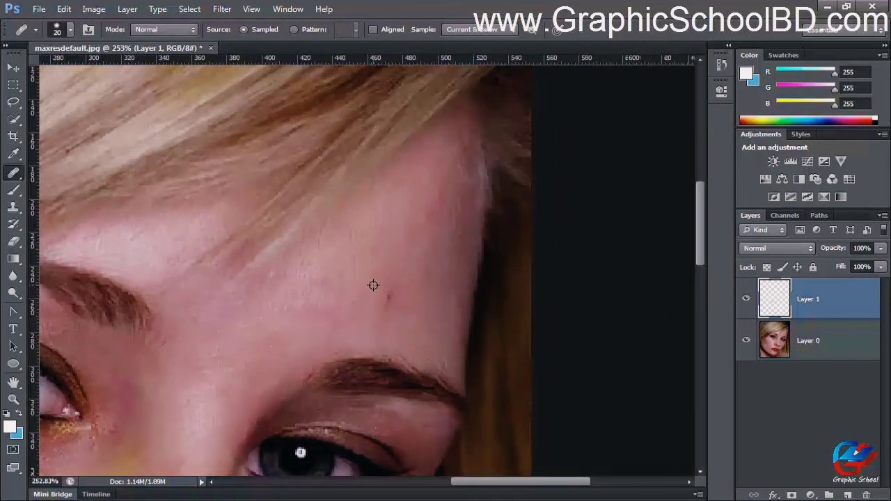
scroll(390, 307, "up", 1)
left_click(387, 298)
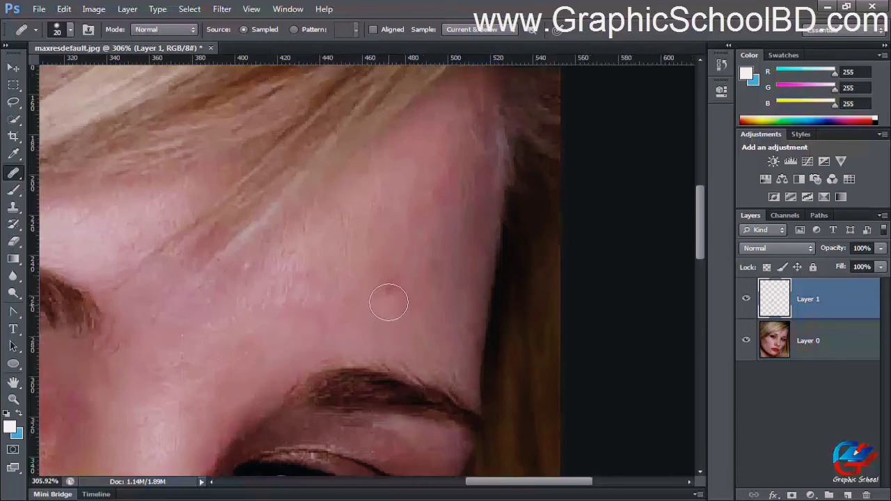
scroll(481, 360, "down", 2)
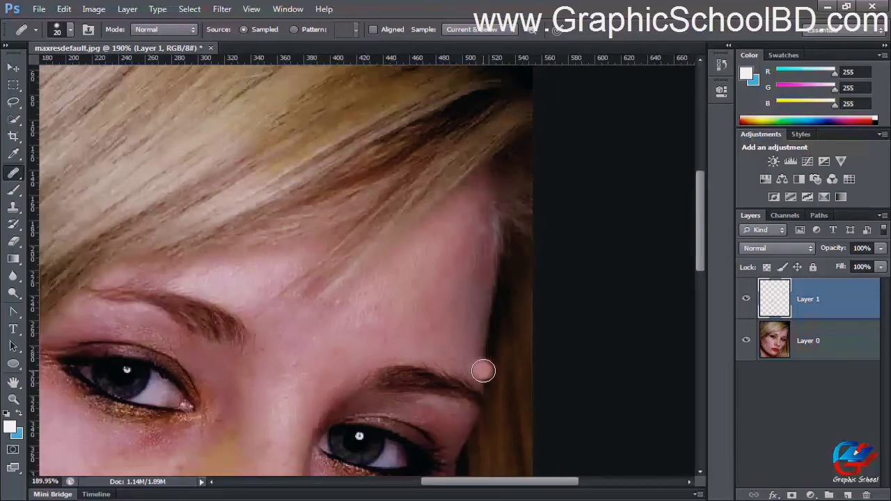
Examine the cheek, the side of the nose and the chin for remaining blemishes.
left_click_drag(346, 305, 447, 171)
left_click_drag(236, 338, 425, 250)
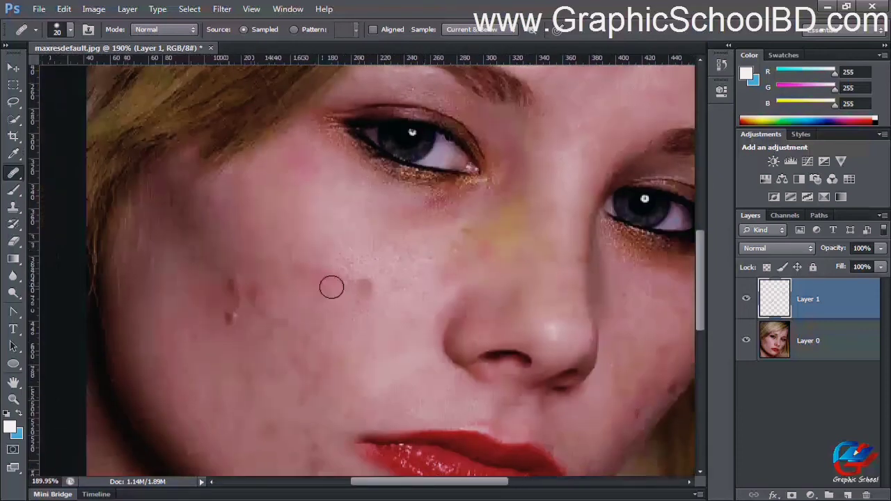
scroll(267, 309, "up", 2)
left_click(447, 284)
left_click_drag(568, 213, 445, 255)
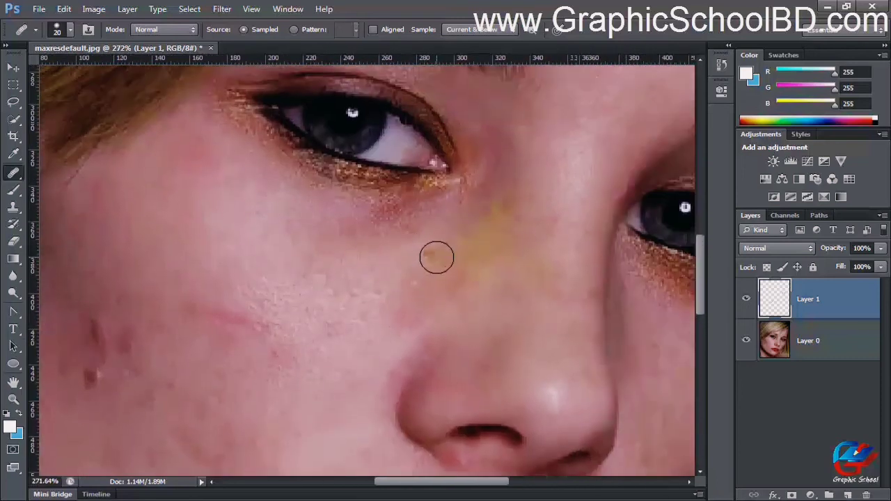
scroll(379, 318, "down", 3)
left_click_drag(456, 352, 356, 233)
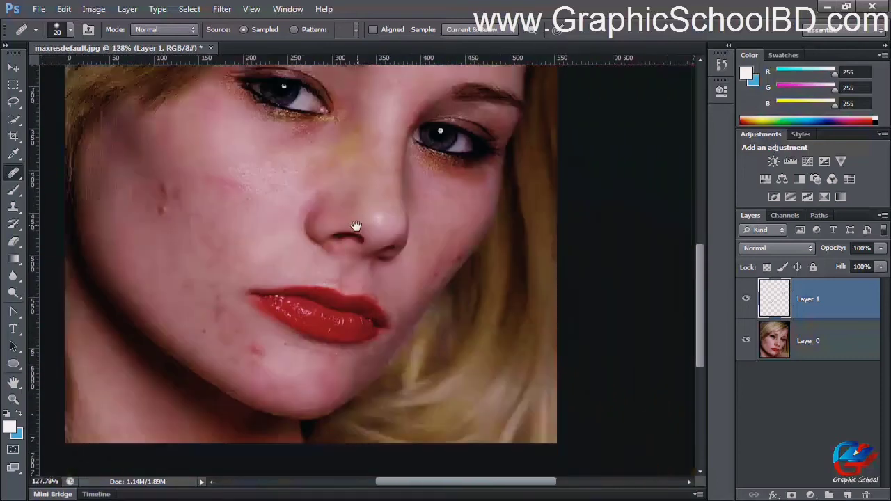
left_click_drag(279, 336, 407, 285)
Reduce the brush size to 9 px and heal the small dark dot under the middle of the lower lip.
scroll(404, 339, "up", 2)
scroll(442, 358, "up", 1)
scroll(378, 355, "up", 1)
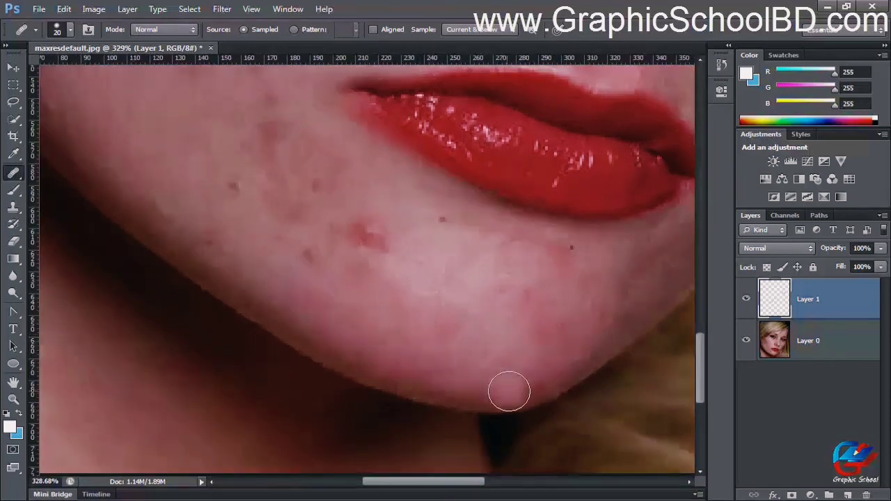
scroll(446, 348, "down", 1)
scroll(339, 324, "up", 1)
scroll(345, 318, "up", 1)
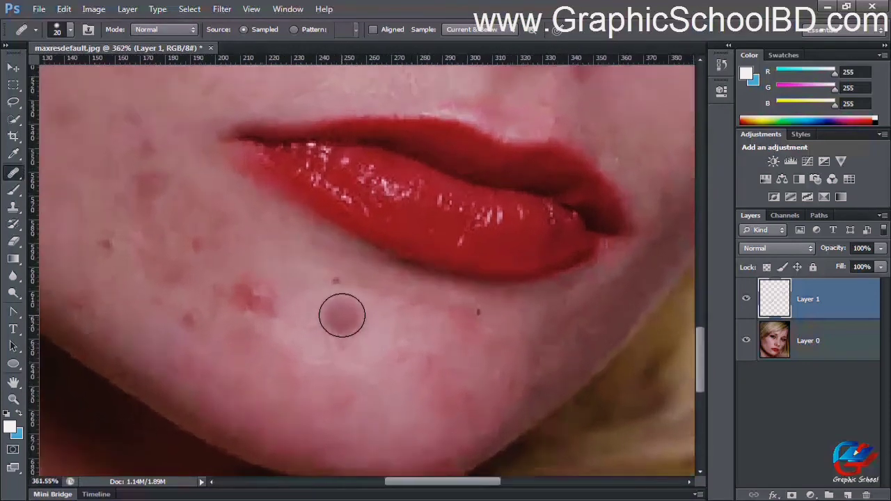
key("bracketleft")
key("bracketleft")
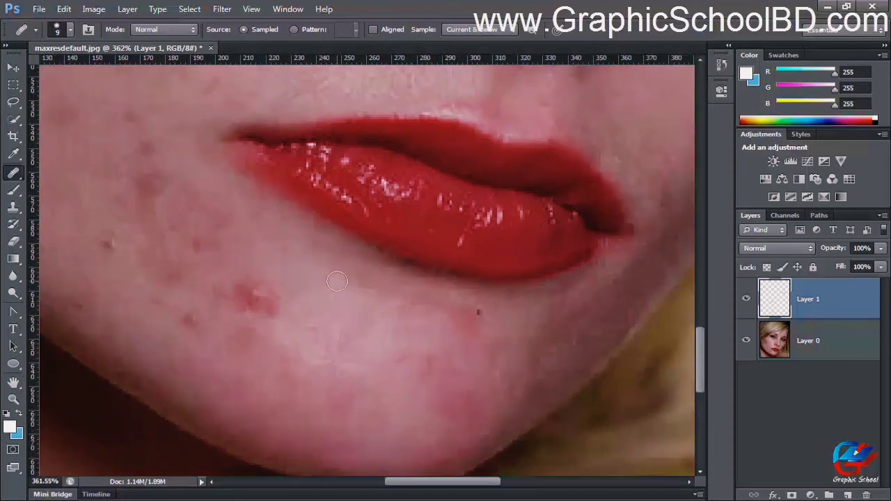
Heal the small dark dot below the lower lip and, with a 10 px brush, the dark spot on the lower cheek.
scroll(495, 355, "down", 2)
scroll(424, 332, "up", 4)
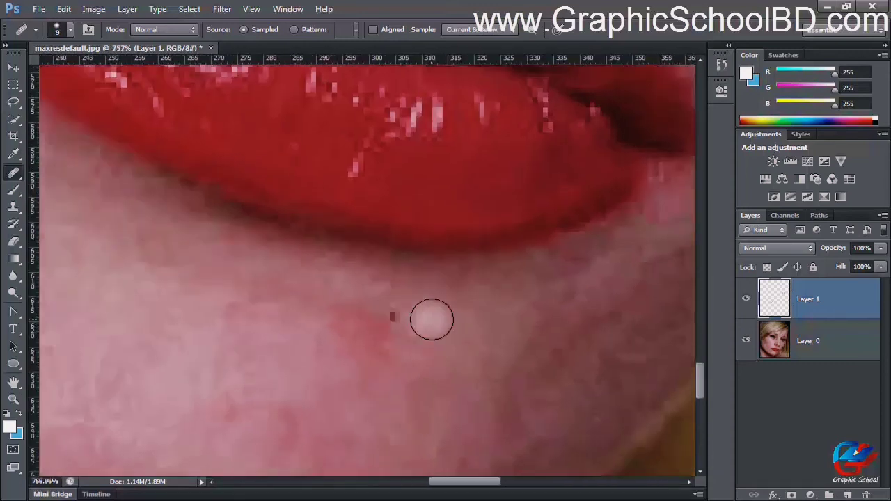
key("alt")
scroll(400, 320, "down", 3)
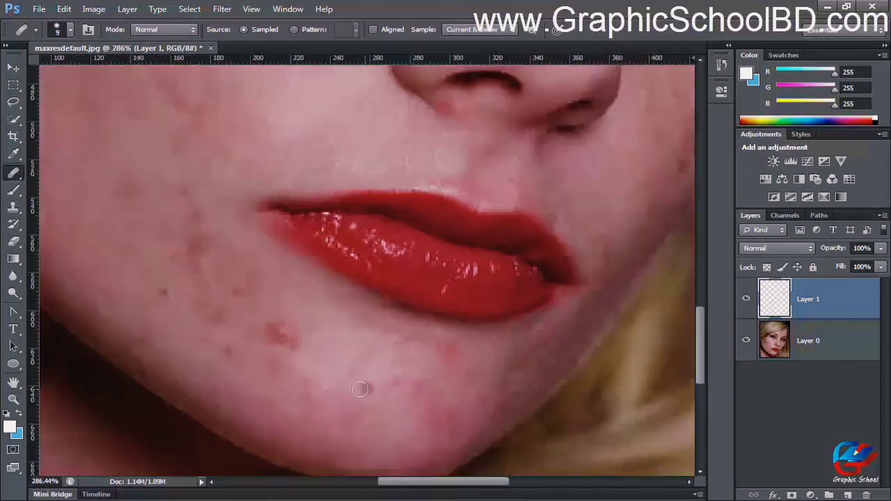
scroll(360, 350, "up", 1)
scroll(253, 305, "up", 1)
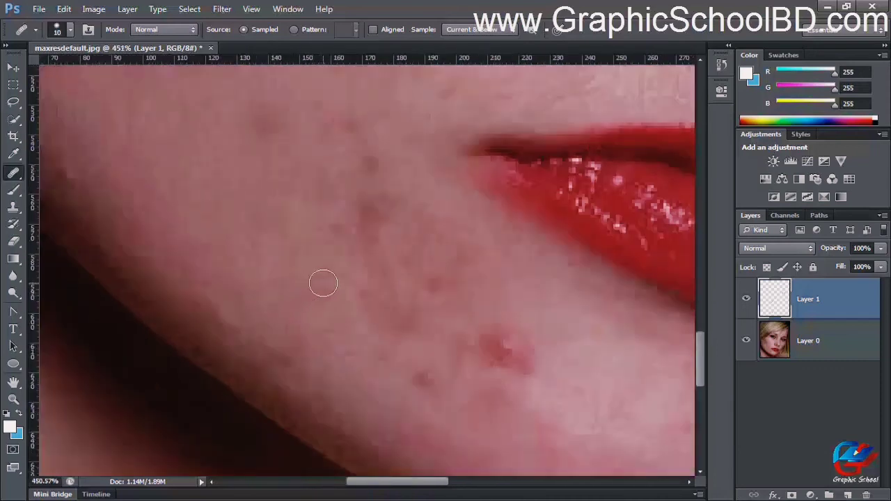
Switch the Healing Brush source from sampled pixels to a pattern and keep the tan swatch as the pattern.
scroll(323, 283, "down", 3)
scroll(324, 342, "up", 2)
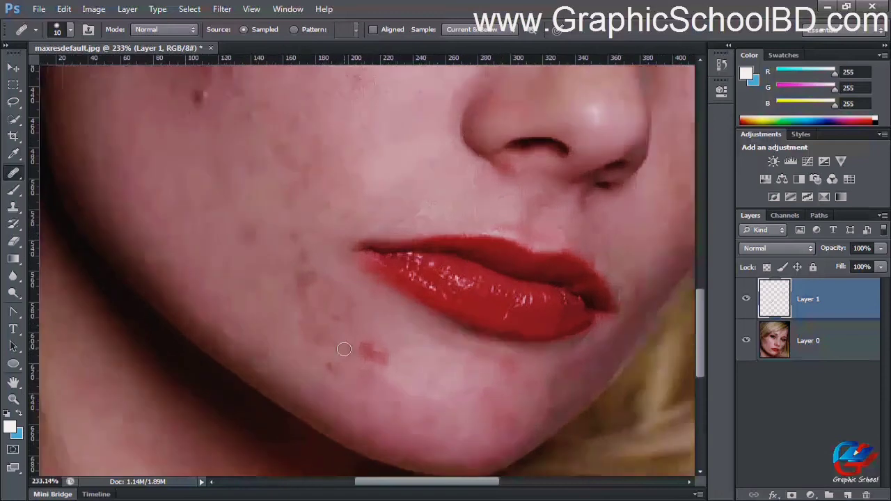
scroll(379, 296, "down", 3)
scroll(346, 314, "up", 3)
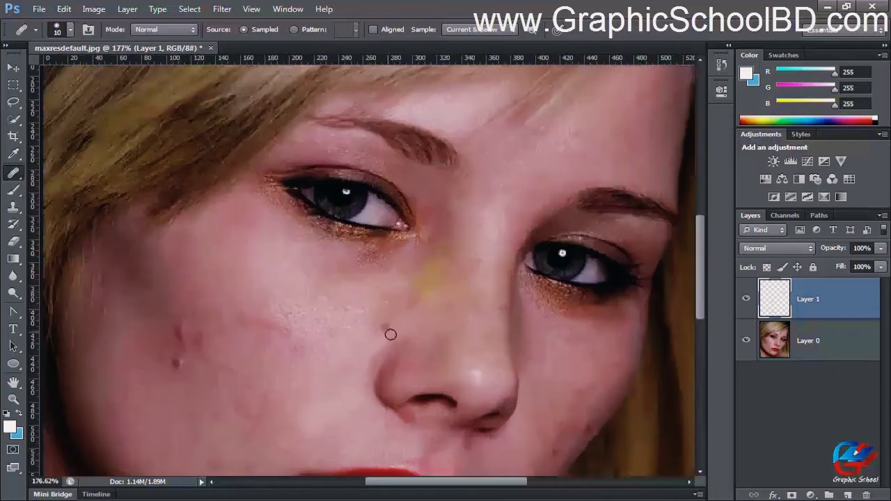
left_click_drag(390, 335, 381, 249)
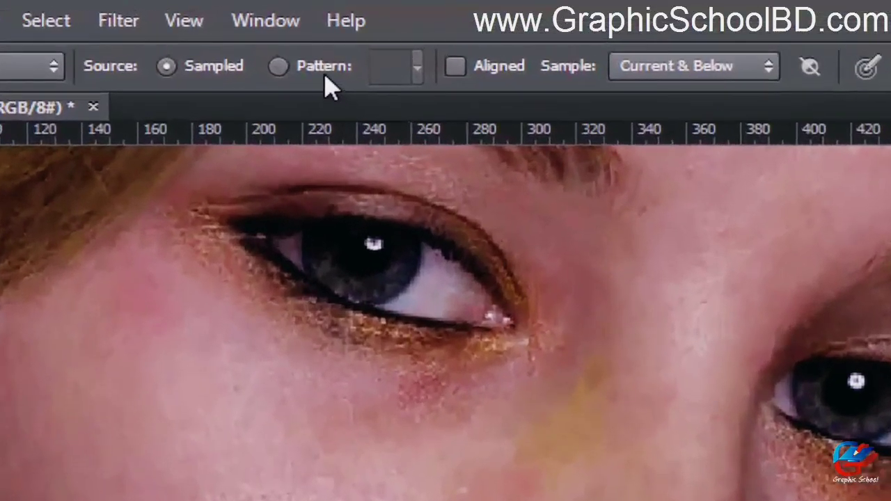
left_click(279, 66)
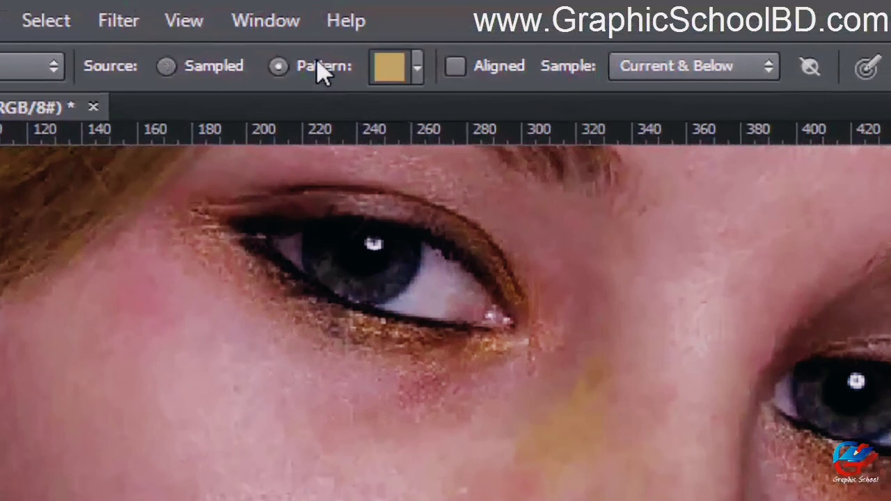
left_click(417, 68)
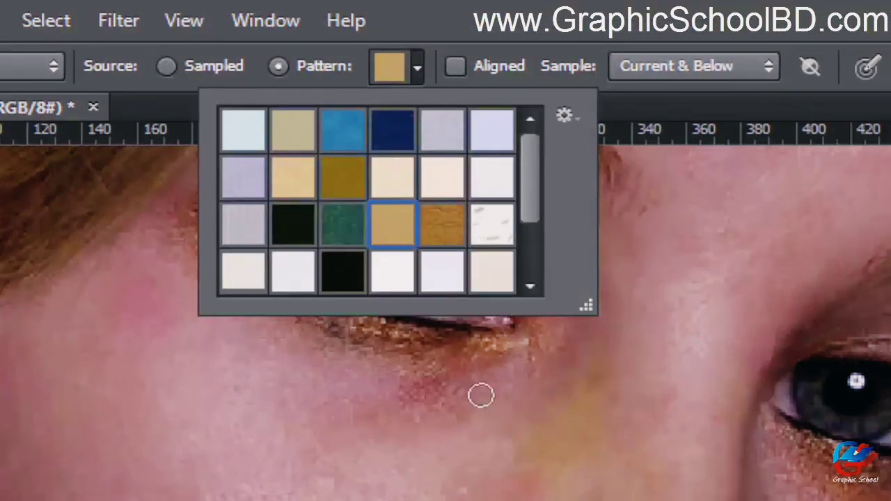
left_click(757, 19)
left_click_drag(255, 248, 316, 316)
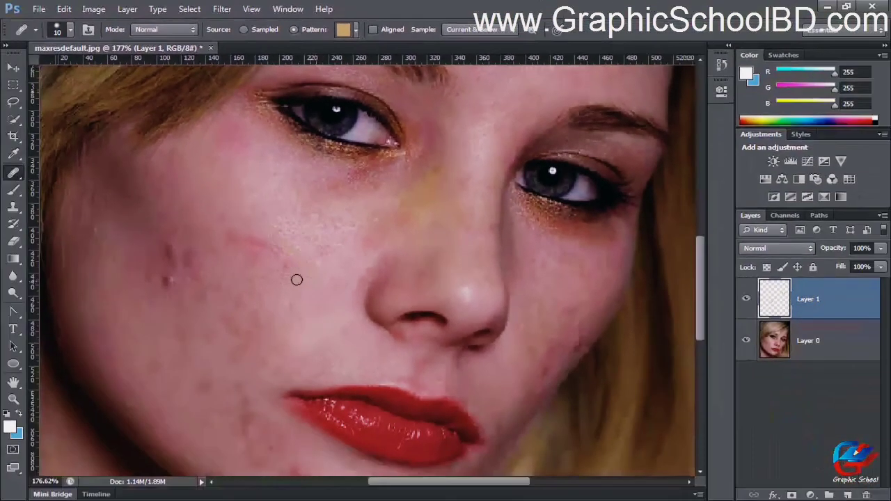
Enlarge the brush to 60 px and heal the blemishes from the shadowed cheek past the mouth corner to the chin with the tan pattern.
mouse_move(227, 233)
left_mouse_down()
mouse_move(316, 281)
mouse_move(269, 254)
mouse_move(174, 224)
mouse_move(170, 312)
left_mouse_up()
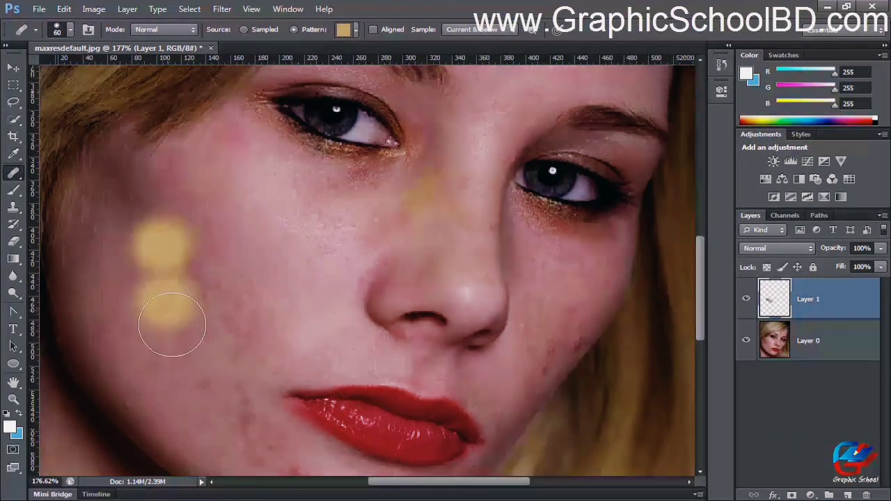
left_click_drag(173, 249, 209, 317)
left_click(241, 313)
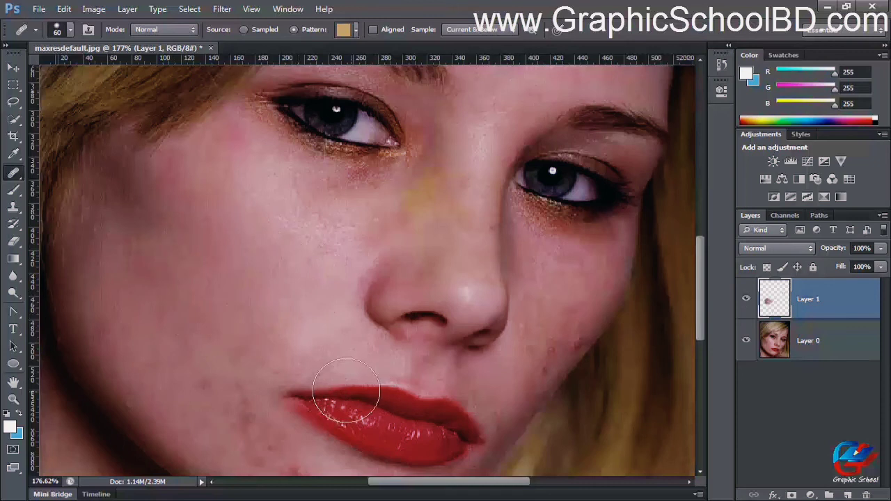
scroll(348, 408, "down", 2)
mouse_move(179, 251)
left_mouse_down()
mouse_move(275, 422)
mouse_move(293, 376)
mouse_move(232, 346)
mouse_move(218, 350)
mouse_move(332, 385)
left_mouse_up()
scroll(395, 398, "down", 4)
left_click_drag(373, 262, 352, 297)
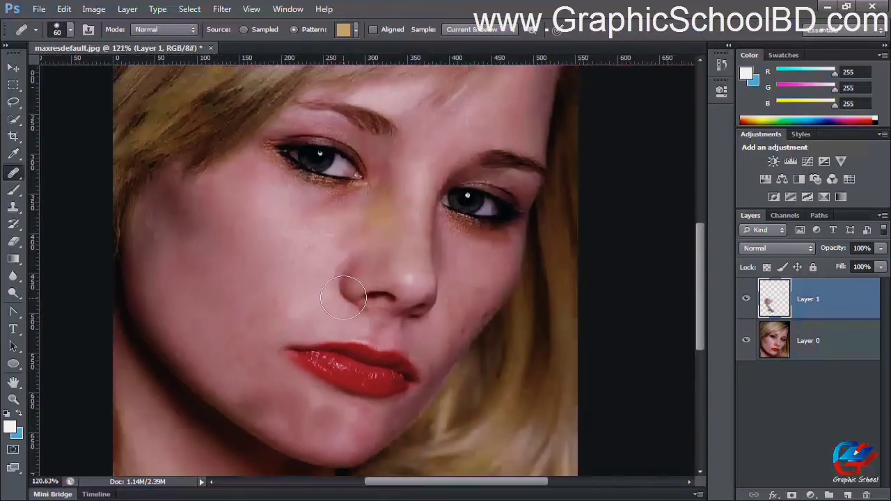
Undo the most recent pattern healing strokes on the chin.
key("ctrl+alt+z")
key("ctrl+alt+z")
left_click_drag(351, 228, 356, 249)
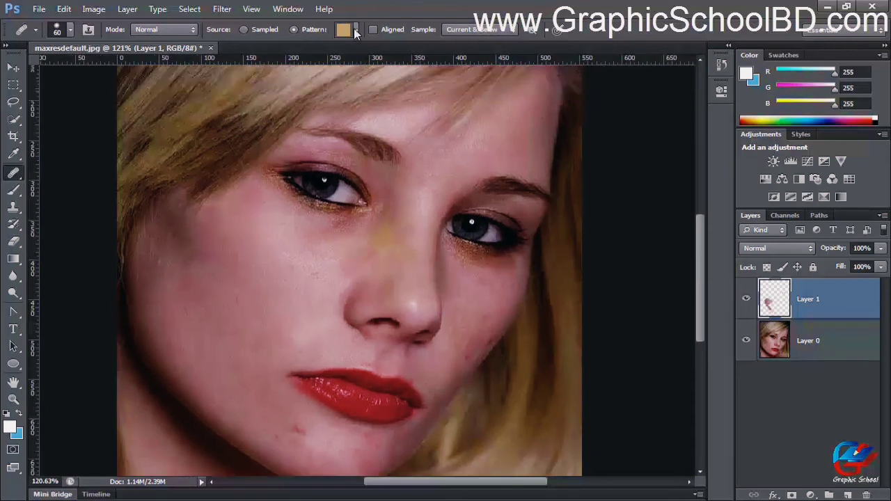
Try healing the reddish chin spots with the blue pattern and undo those strokes.
left_click(356, 31)
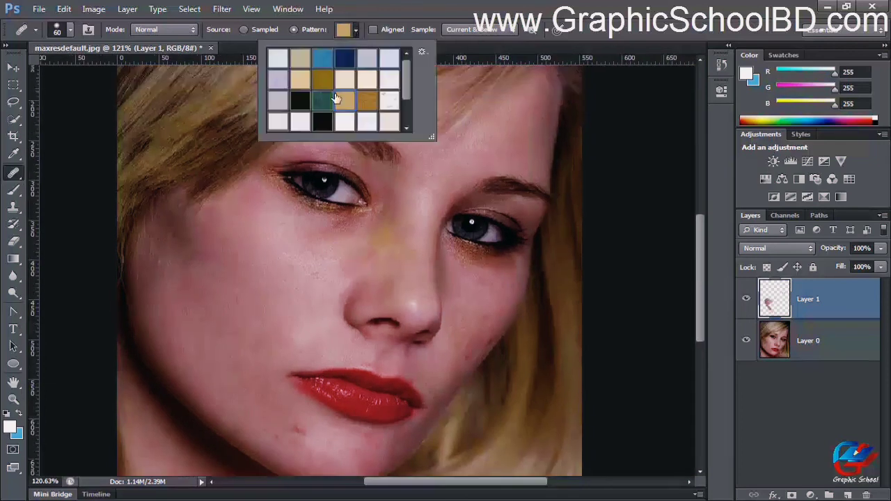
left_click(293, 431)
left_click_drag(351, 443, 285, 358)
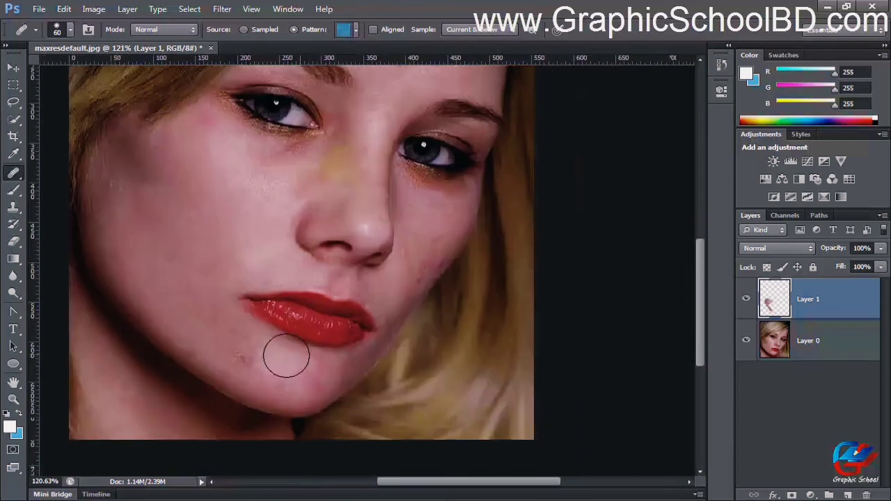
scroll(237, 361, "up", 2)
left_click(213, 358)
left_click(259, 368)
key("ctrl+alt+z")
key("ctrl+alt+z")
key("ctrl+alt+z")
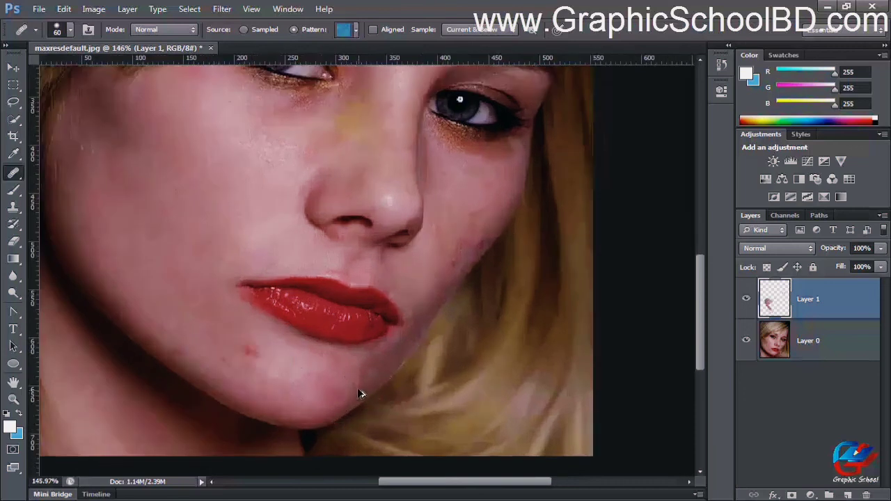
Display the healing patterns as large thumbnails.
left_click(355, 29)
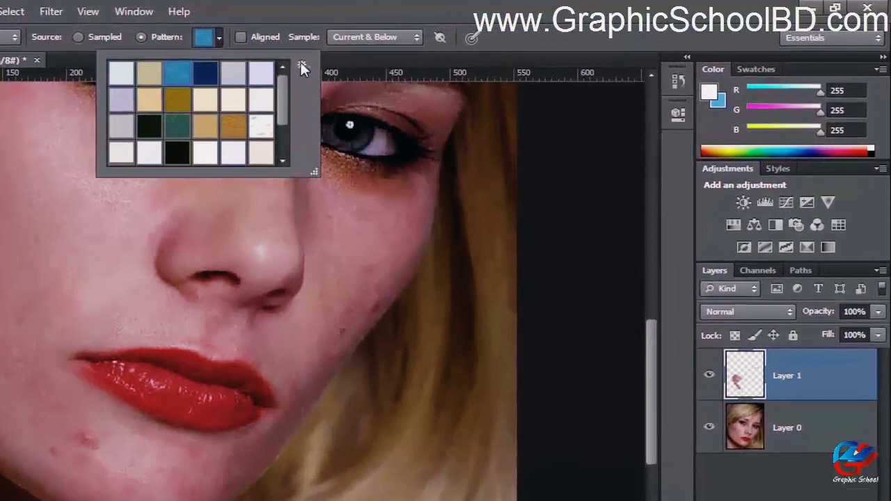
left_click(422, 51)
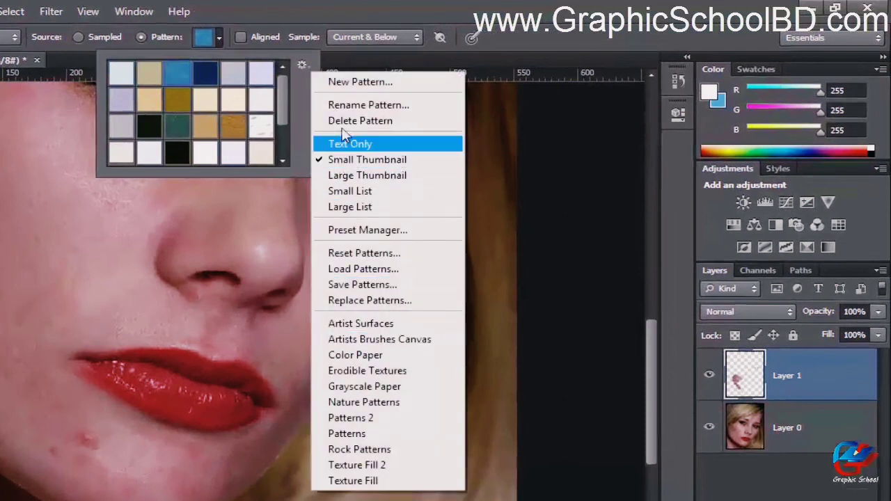
left_click(296, 92)
left_click(301, 64)
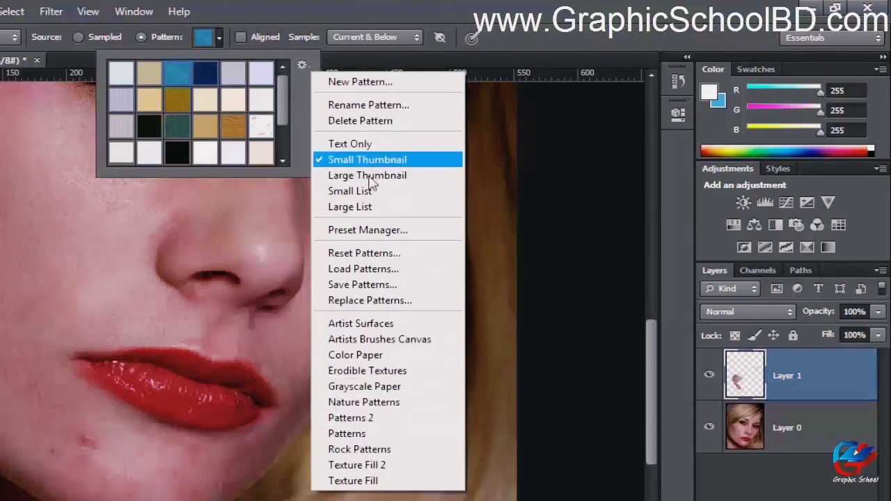
left_click(370, 176)
Replace the current patterns with the Artist Surfaces set and look through its swatches.
left_click(303, 65)
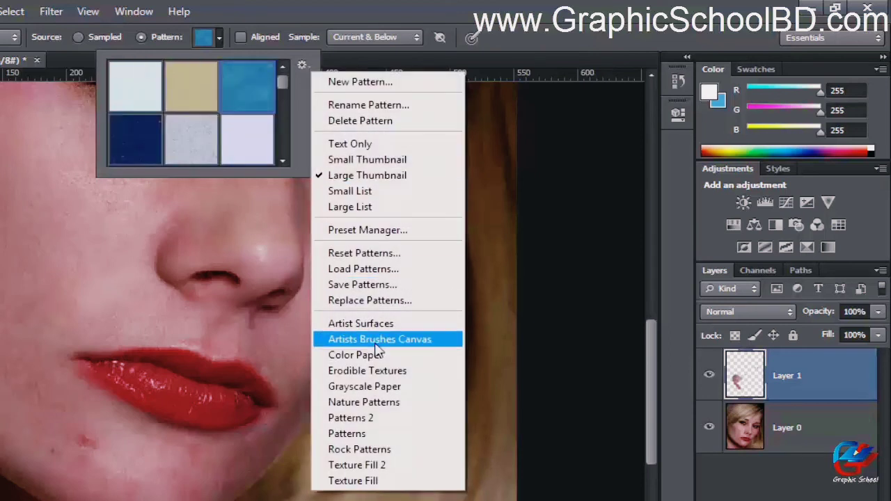
left_click(361, 324)
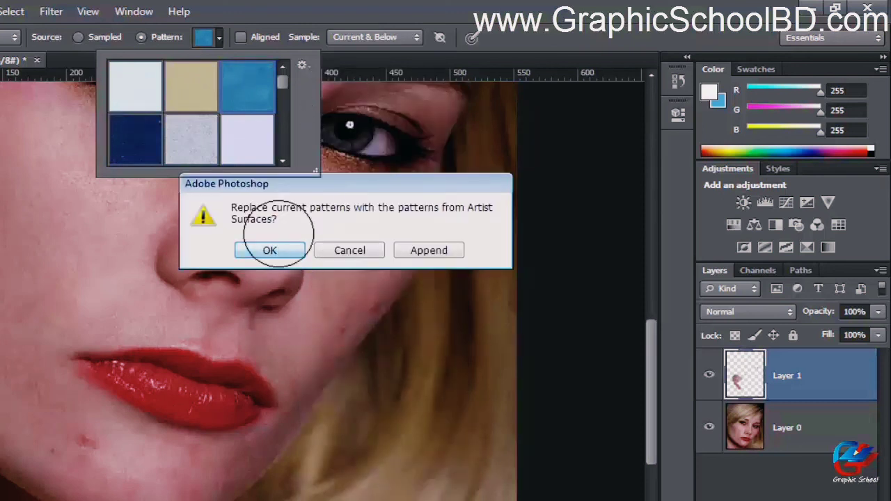
left_click(270, 250)
scroll(278, 117, "down", 2)
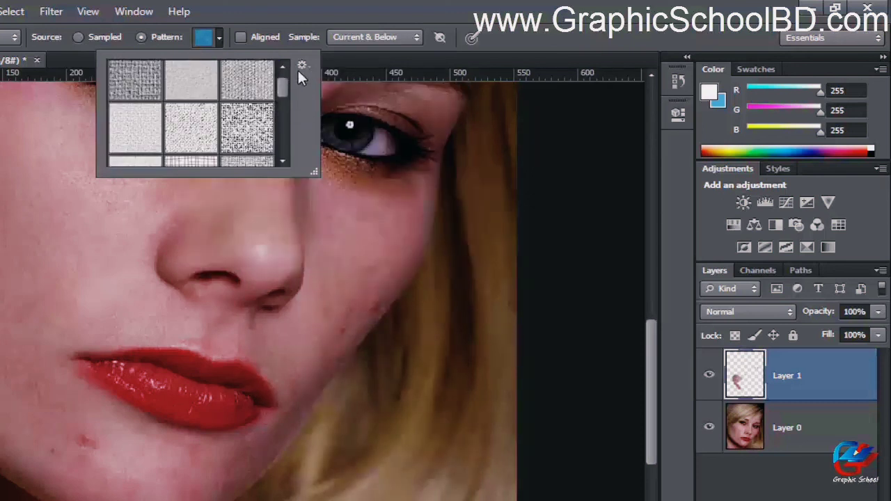
Replace the current patterns with the Grayscale Paper set and browse its swatches.
left_click(302, 65)
left_click(368, 387)
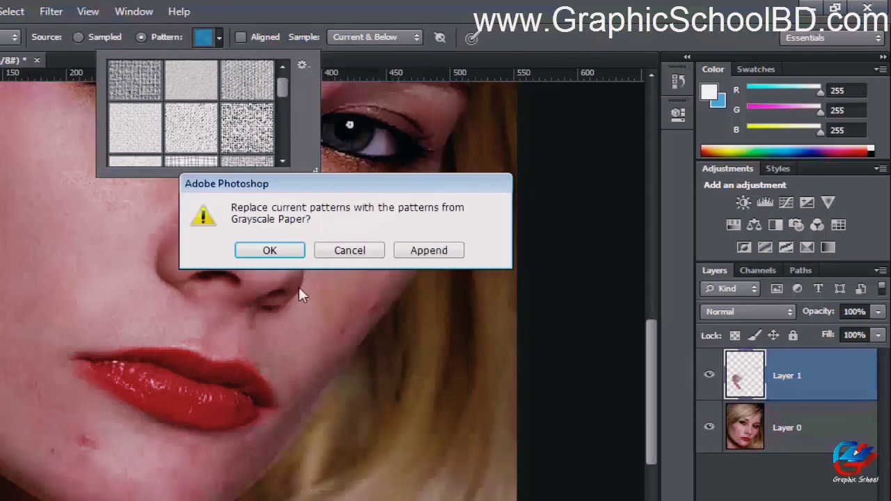
left_click(291, 252)
scroll(288, 135, "down", 3)
scroll(303, 75, "up", 3)
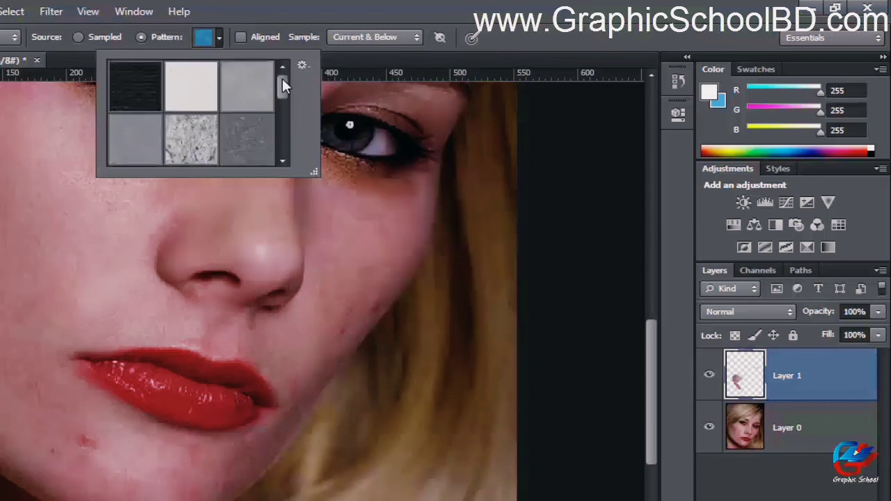
left_click(302, 65)
left_click(373, 388)
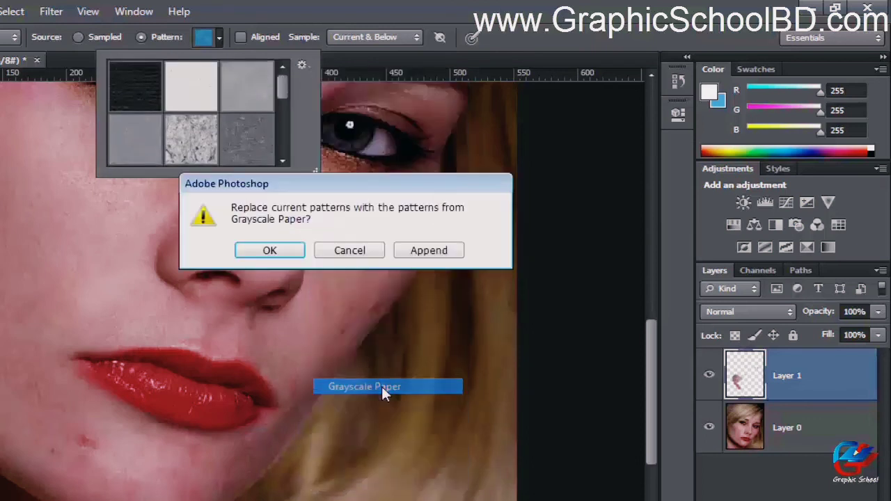
left_click(291, 252)
left_click(303, 66)
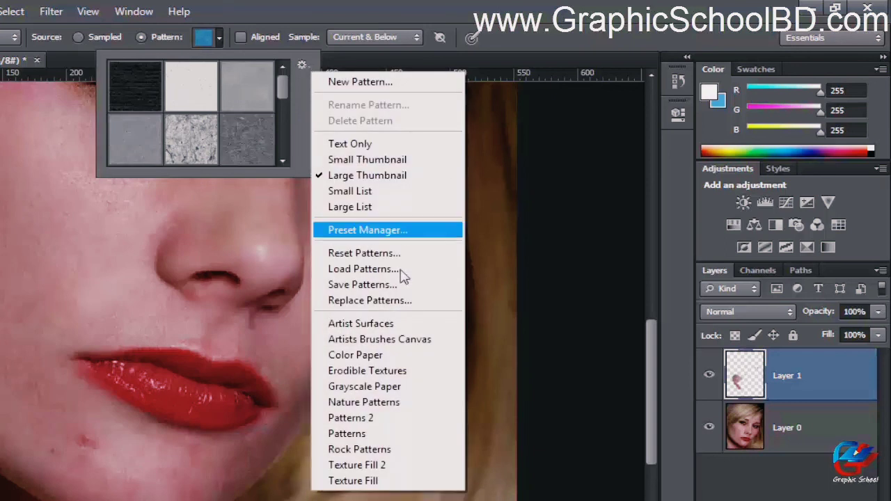
left_click(369, 300)
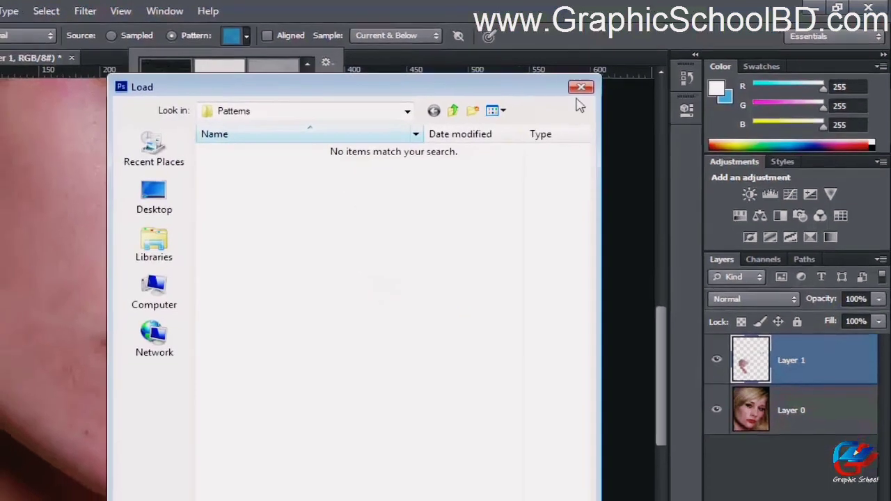
left_click(552, 96)
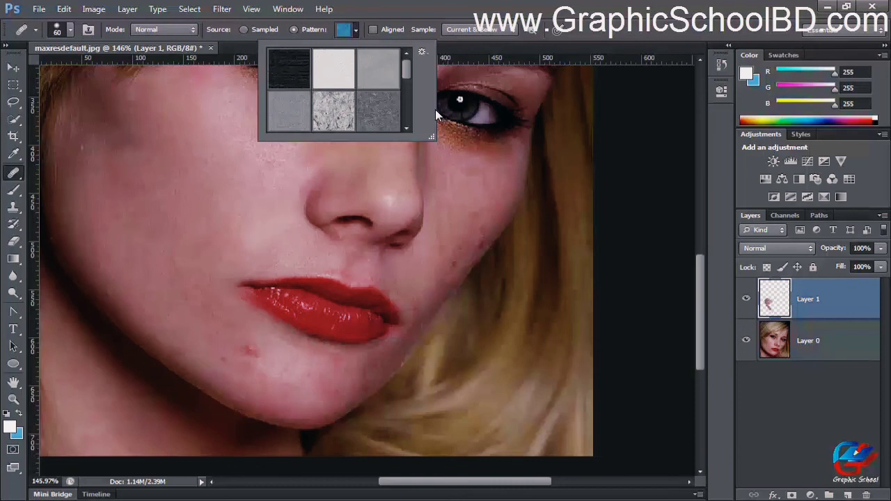
Replace the current patterns with the Patterns 2 set and choose its grey basket-weave pattern.
left_click(422, 52)
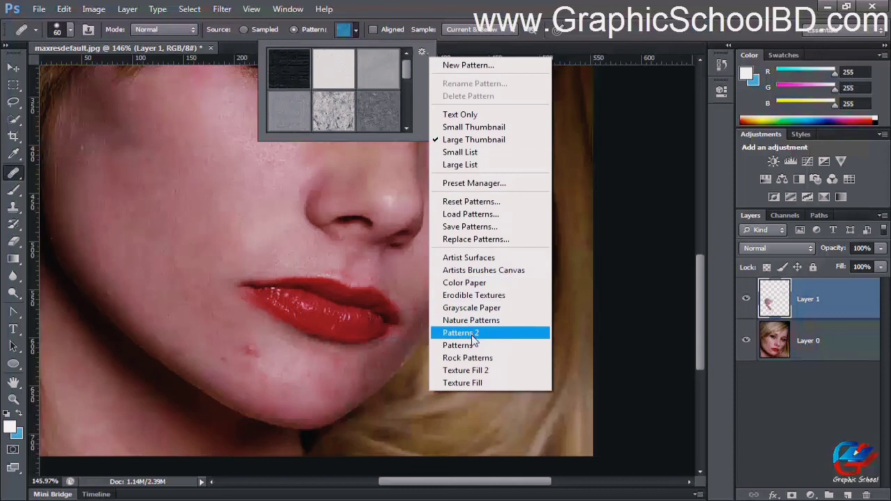
left_click(472, 334)
left_click(399, 199)
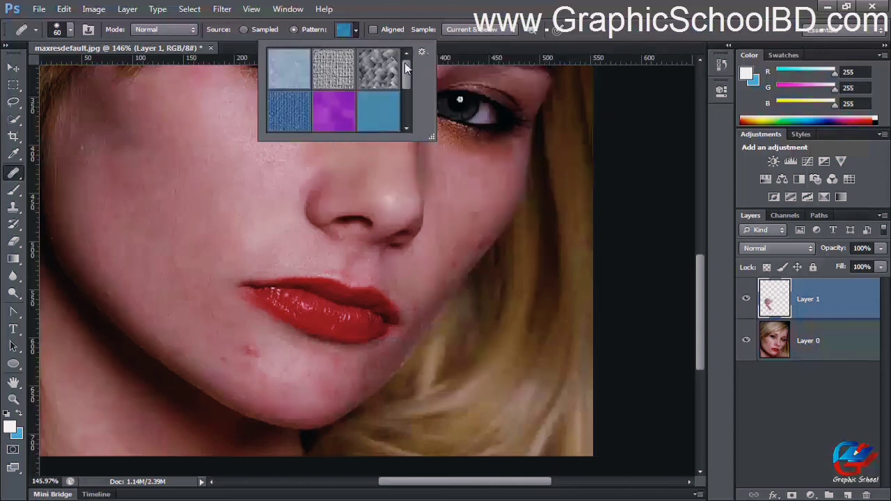
double_click(367, 78)
scroll(229, 254, "up", 2)
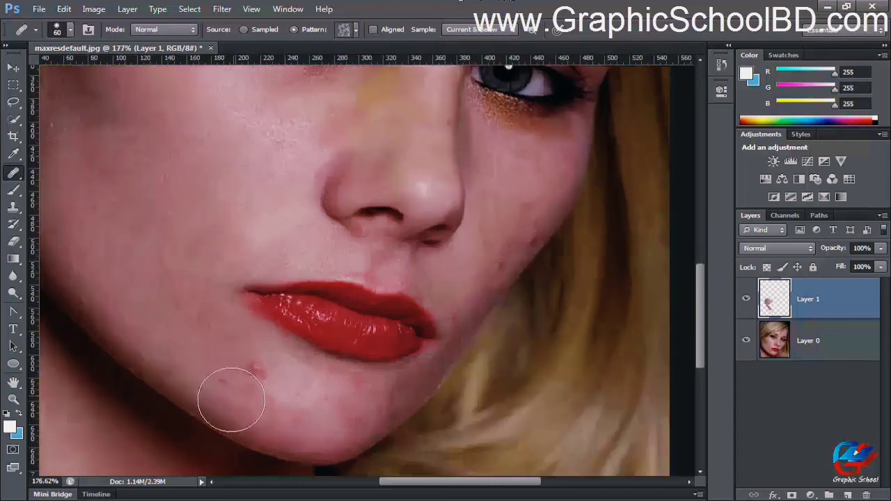
Try the weave pattern on the chin and along the cheek, and undo all of those strokes.
left_click(223, 360)
left_click(289, 373)
left_click_drag(132, 73, 200, 219)
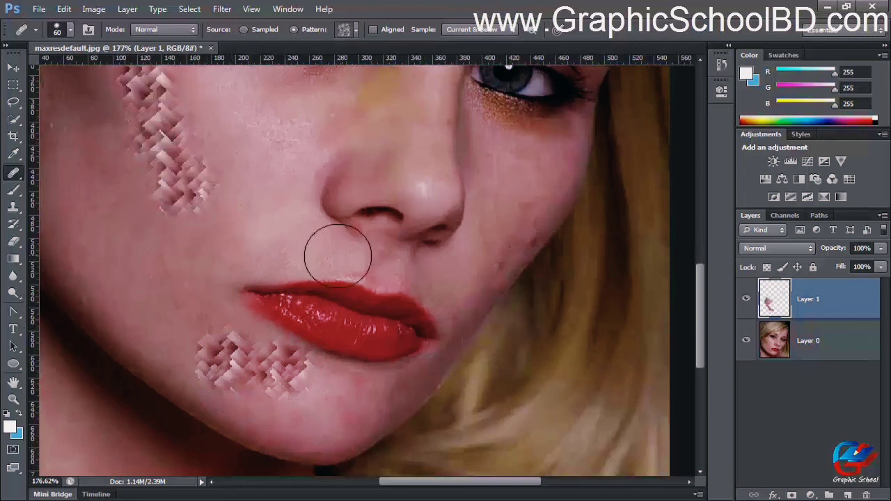
scroll(334, 258, "down", 7)
key("ctrl+alt+z")
key("ctrl+alt+z")
key("ctrl+alt+z")
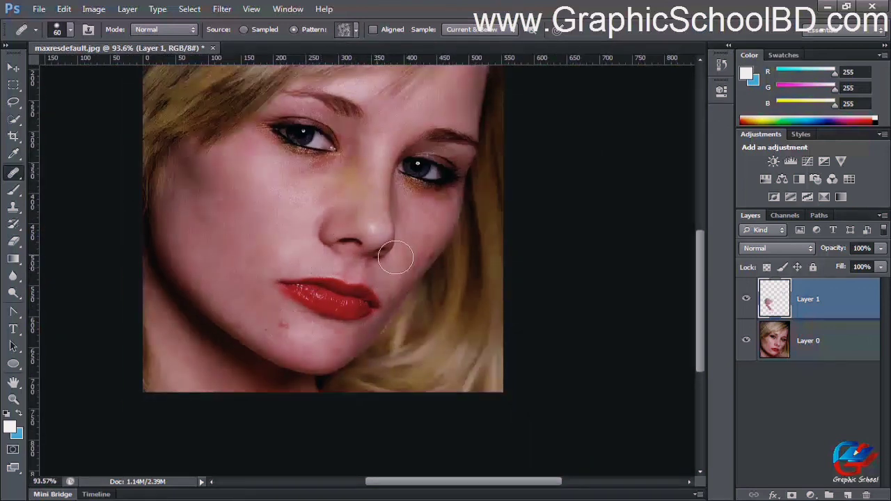
Apply a Pattern Overlay effect to Layer 1 using the purple pattern, at Normal blend mode and 100% opacity.
scroll(396, 262, "down", 2)
scroll(353, 314, "up", 3)
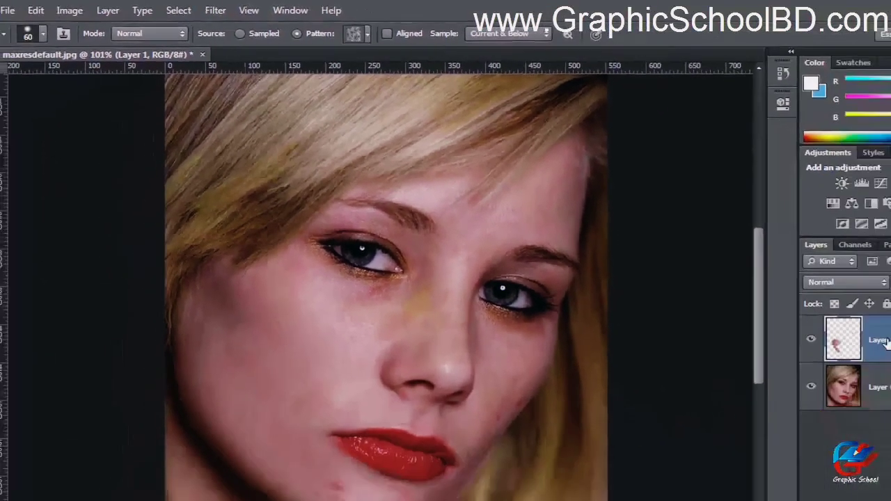
right_click(819, 310)
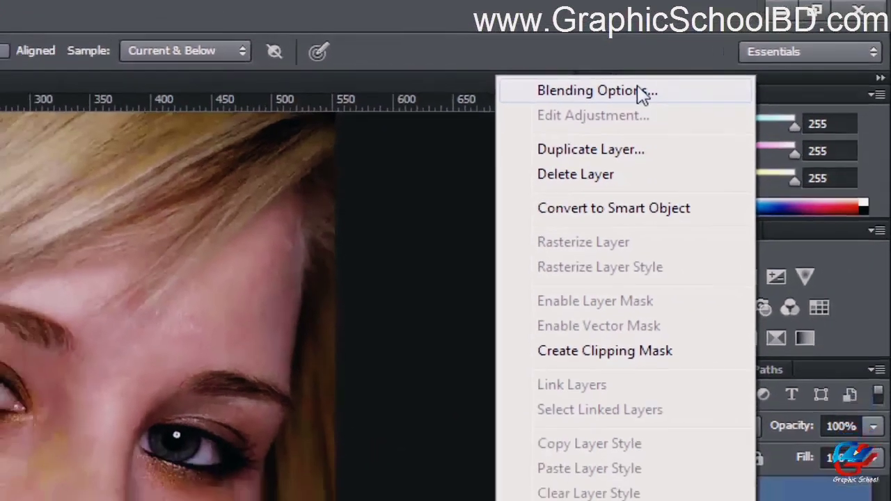
left_click(574, 105)
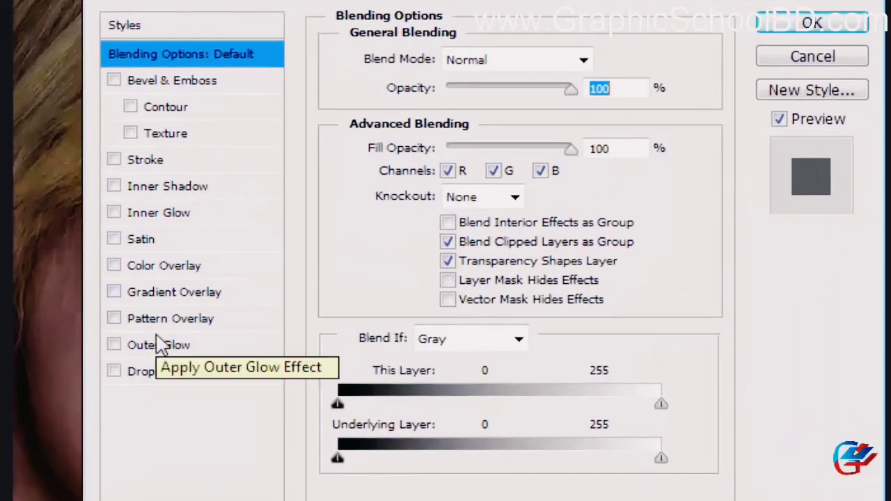
left_click(182, 322)
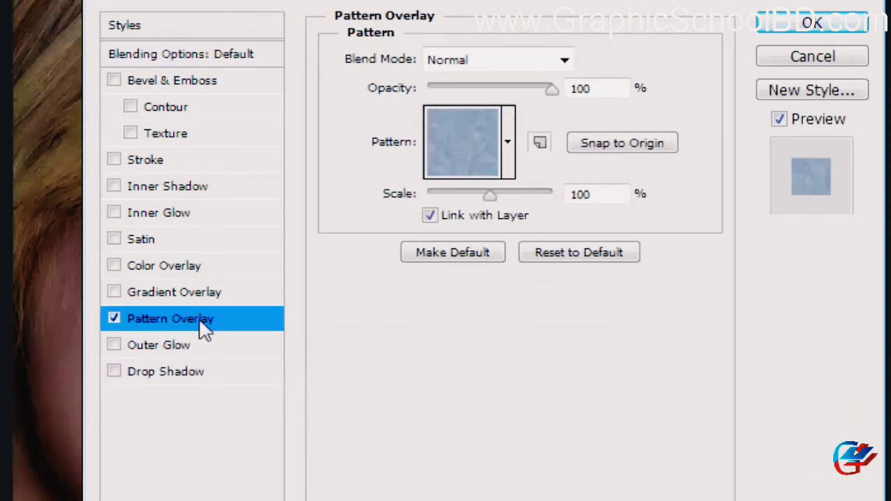
left_click(507, 144)
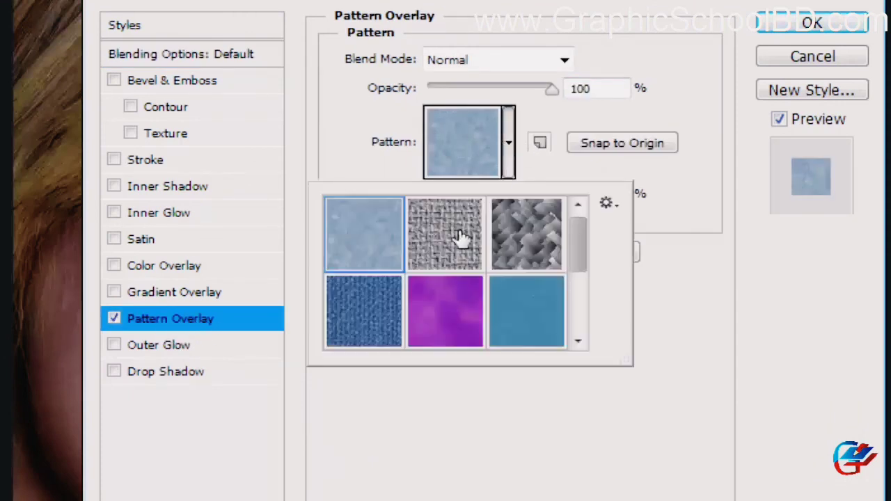
left_click(466, 310)
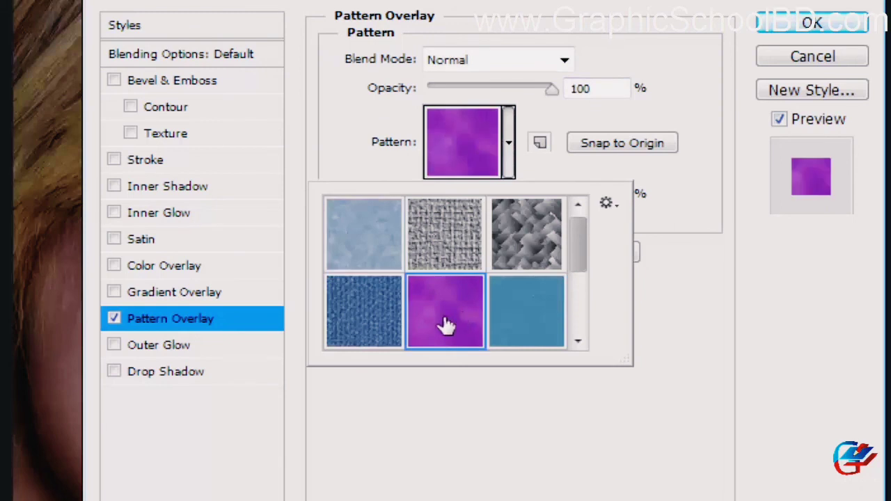
left_click(775, 28)
left_click(775, 27)
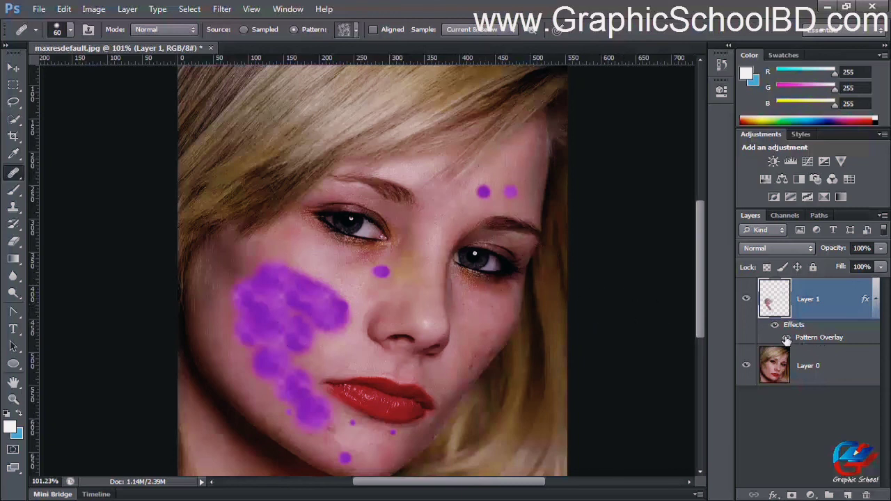
Switch Layer 1's Pattern Overlay effect off and on to compare the retouched areas, and leave it hidden.
left_click(787, 339)
left_click(786, 339)
left_click(787, 339)
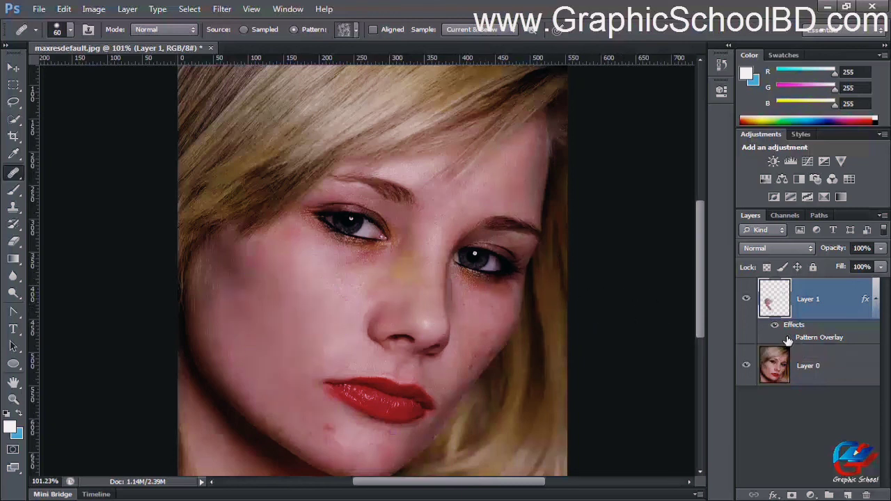
left_click(787, 339)
left_click(787, 339)
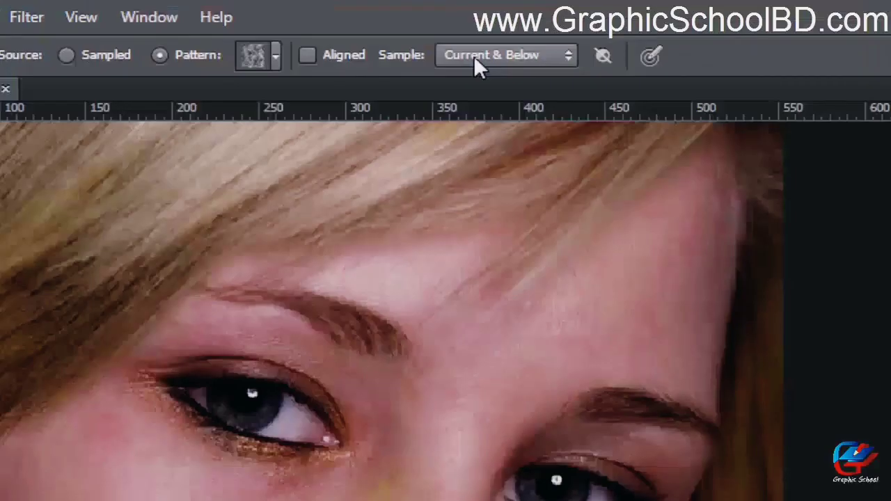
Set the Healing Brush to sample from All Layers.
left_click(465, 30)
left_click(464, 30)
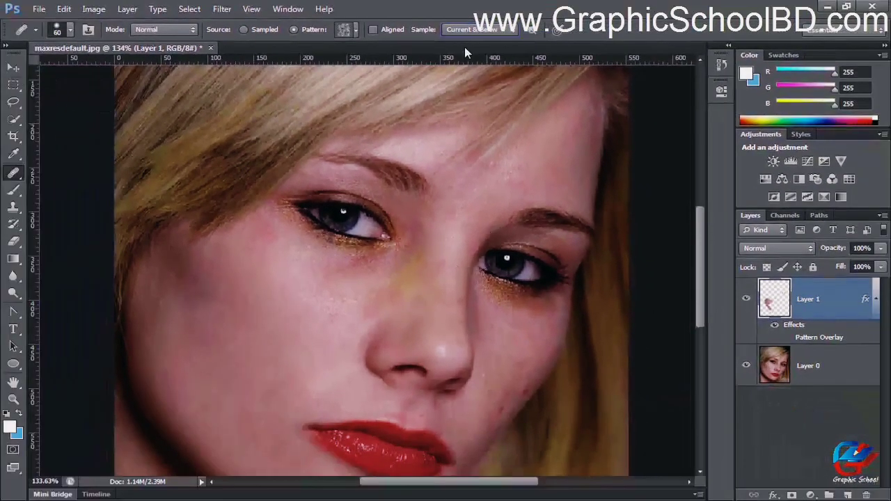
scroll(379, 208, "down", 1)
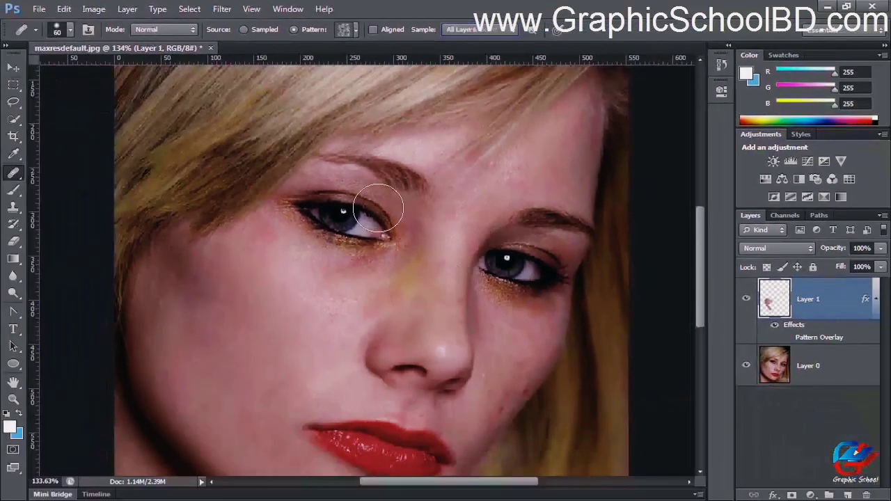